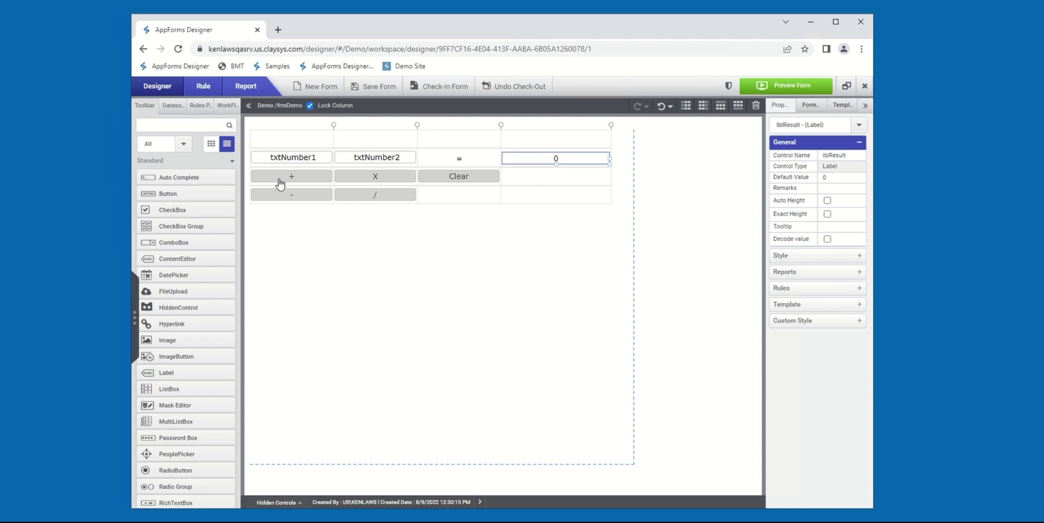
Create a rule named AddRule for the + button
left_click(280, 177)
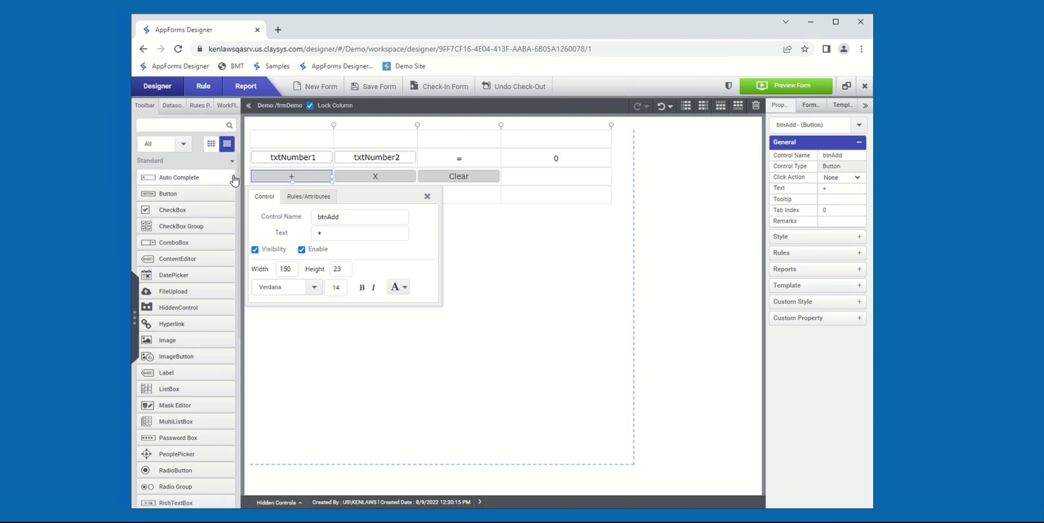
left_click(199, 105)
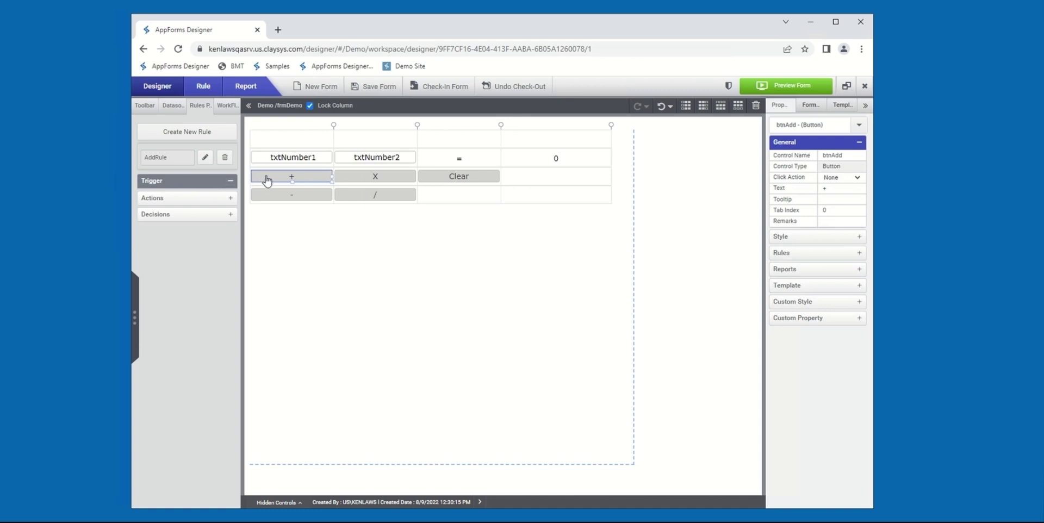
left_click(205, 157)
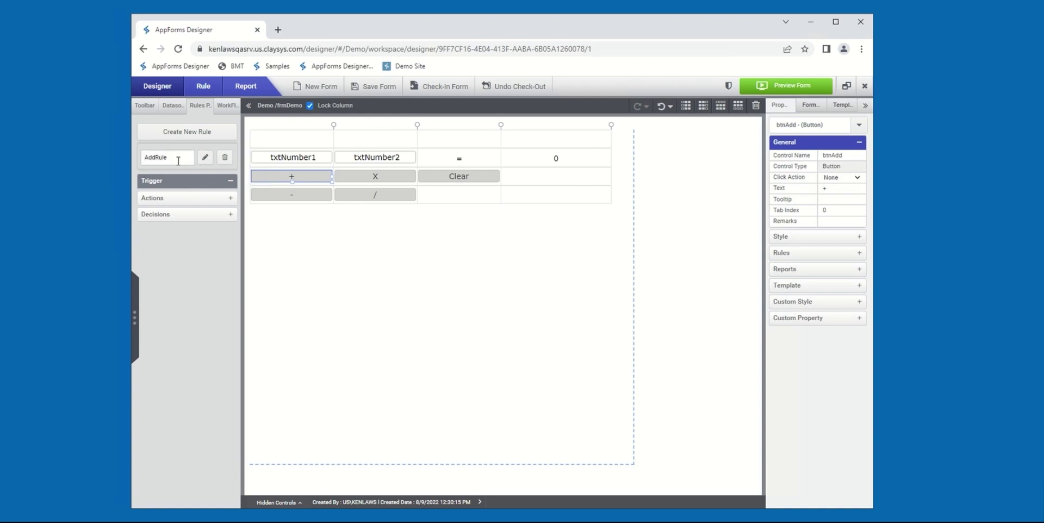
key("Return")
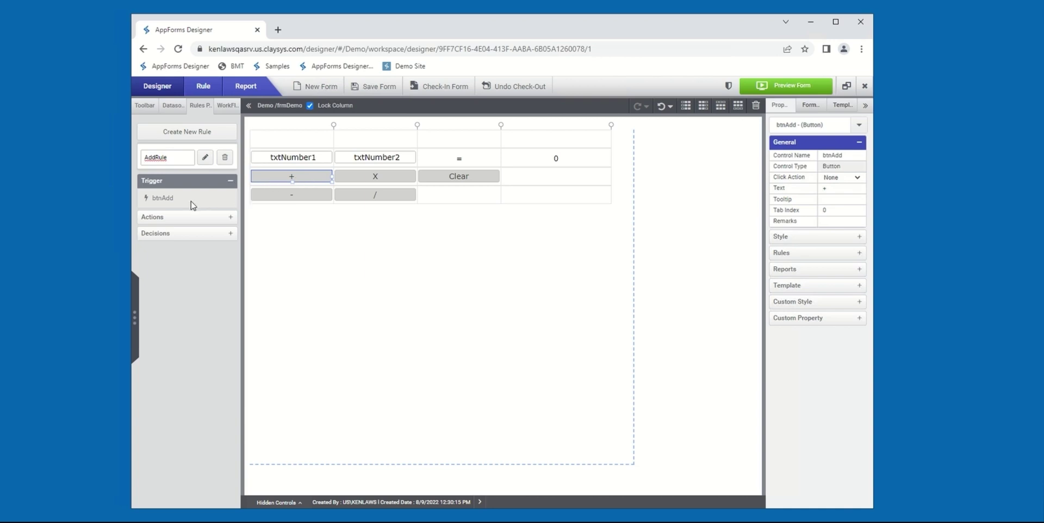
Add an empty action to AddRule
left_click(216, 218)
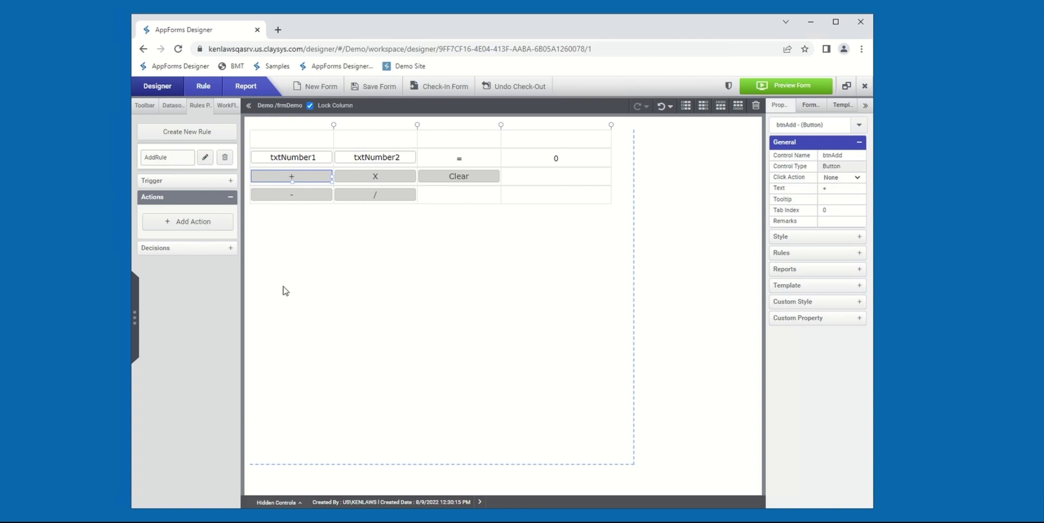
left_click(195, 255)
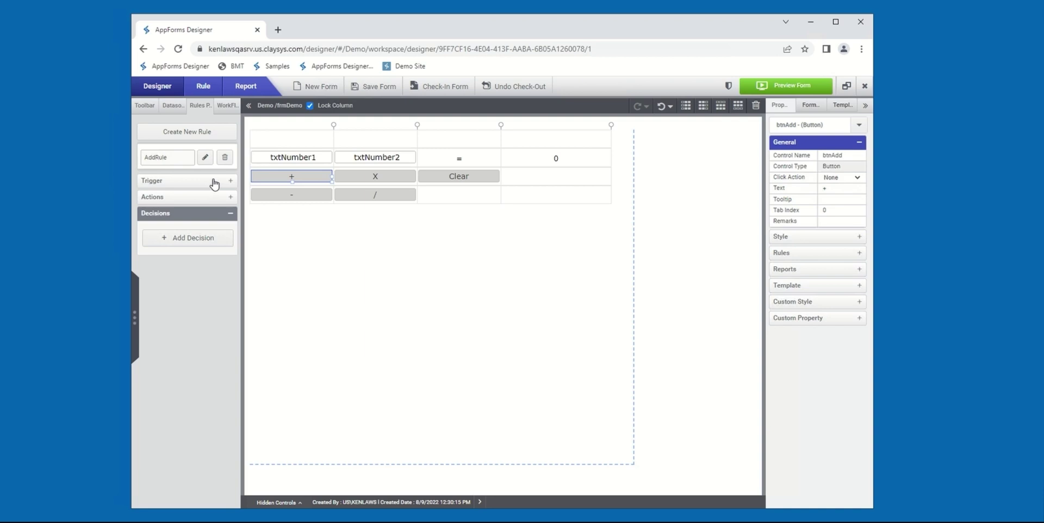
left_click(230, 215)
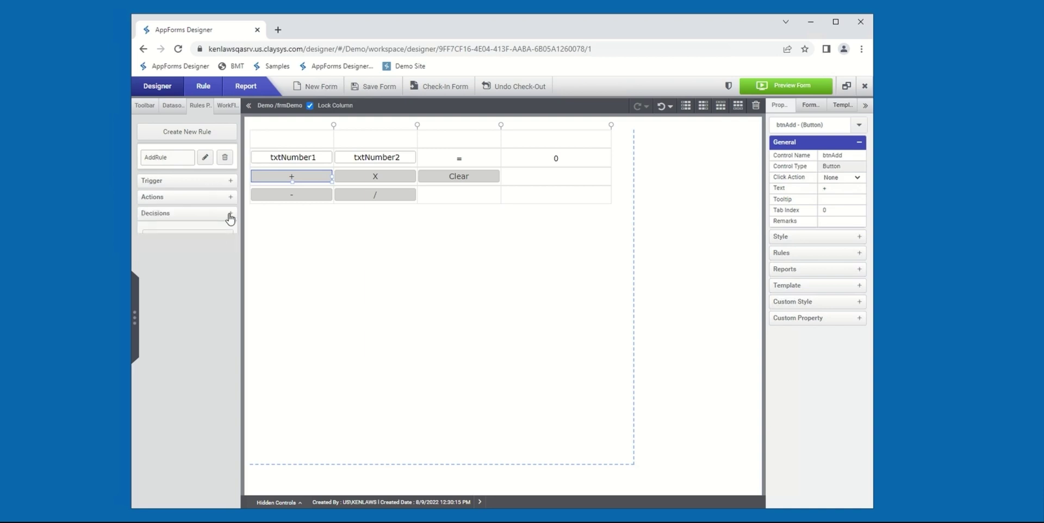
left_click(230, 197)
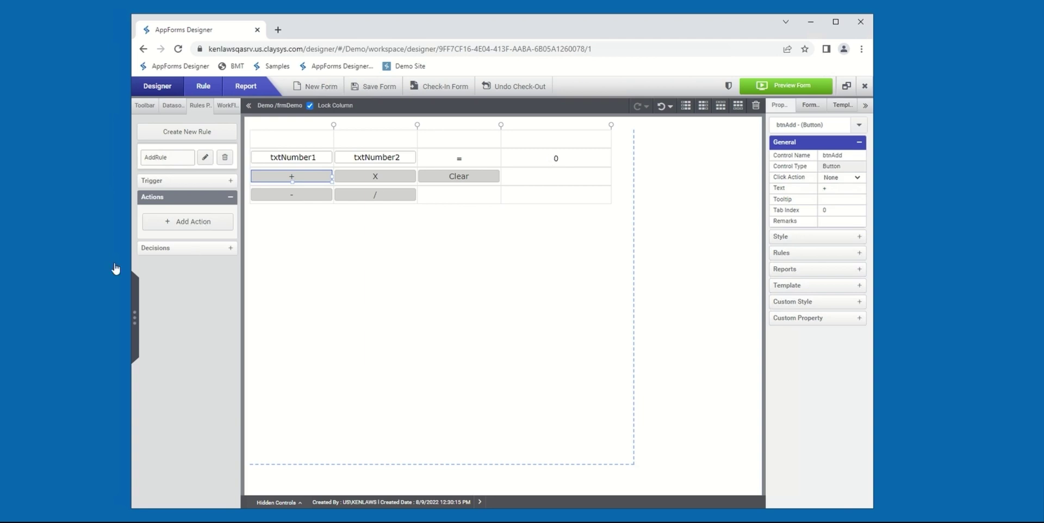
left_click(213, 227)
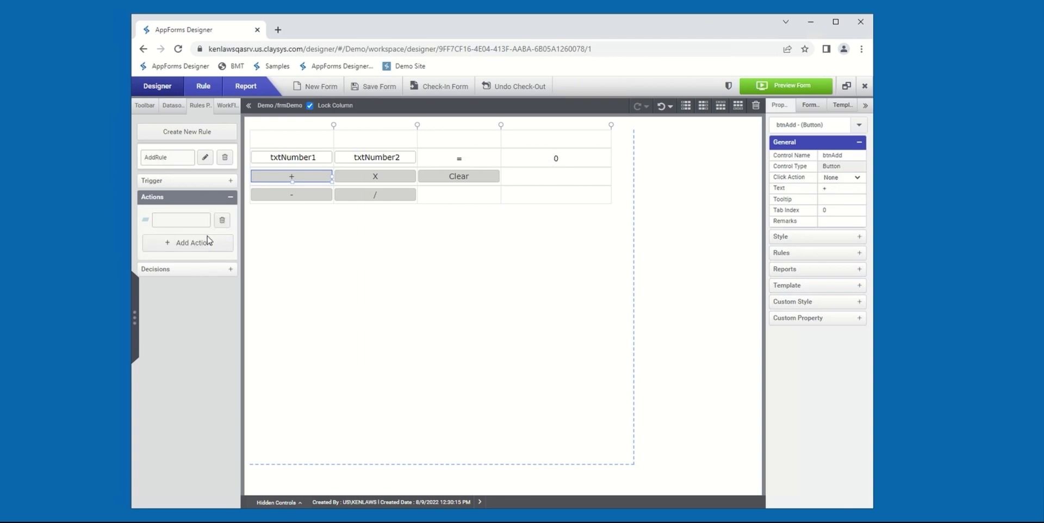
Begin the new action's expression with the Value property of lblResult
left_click(182, 221)
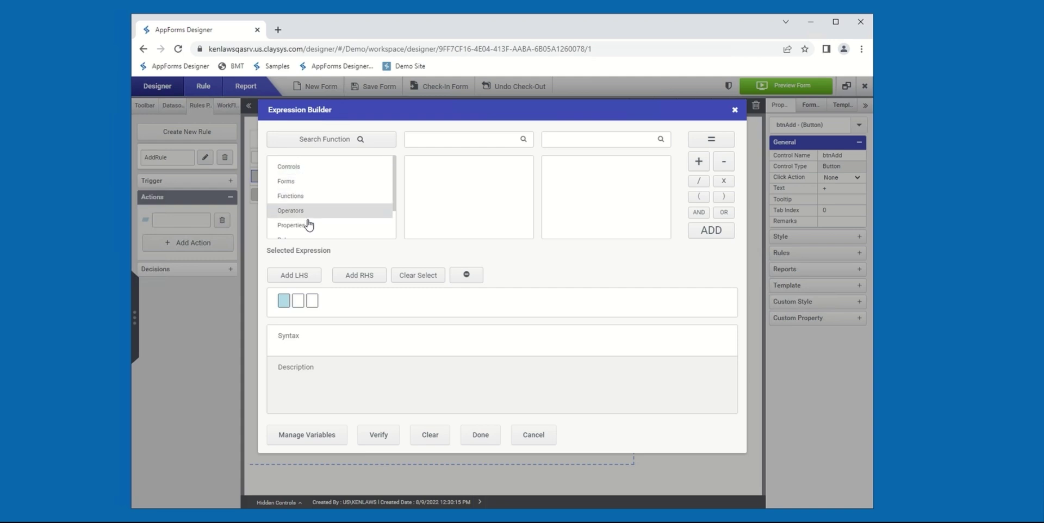
left_click(305, 170)
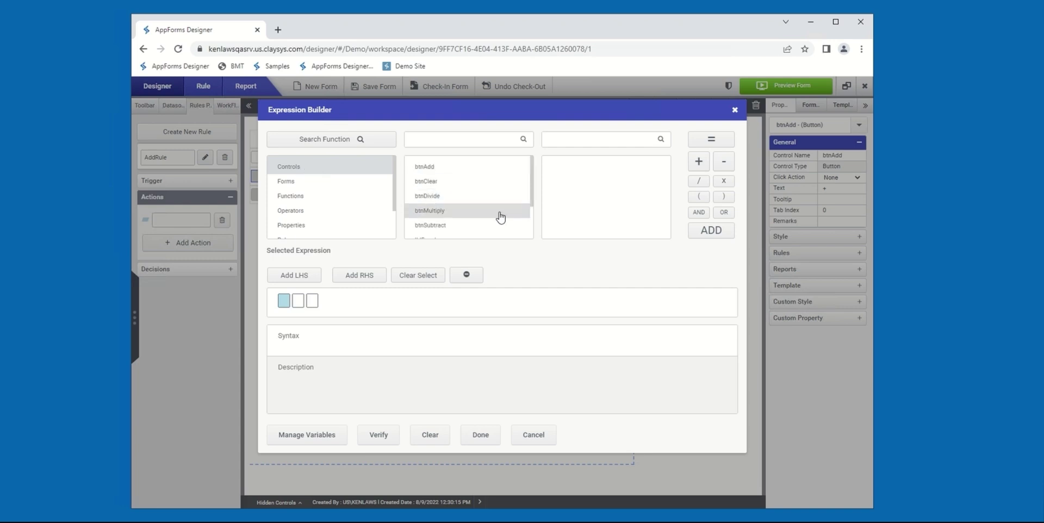
scroll(500, 217, "down", 1)
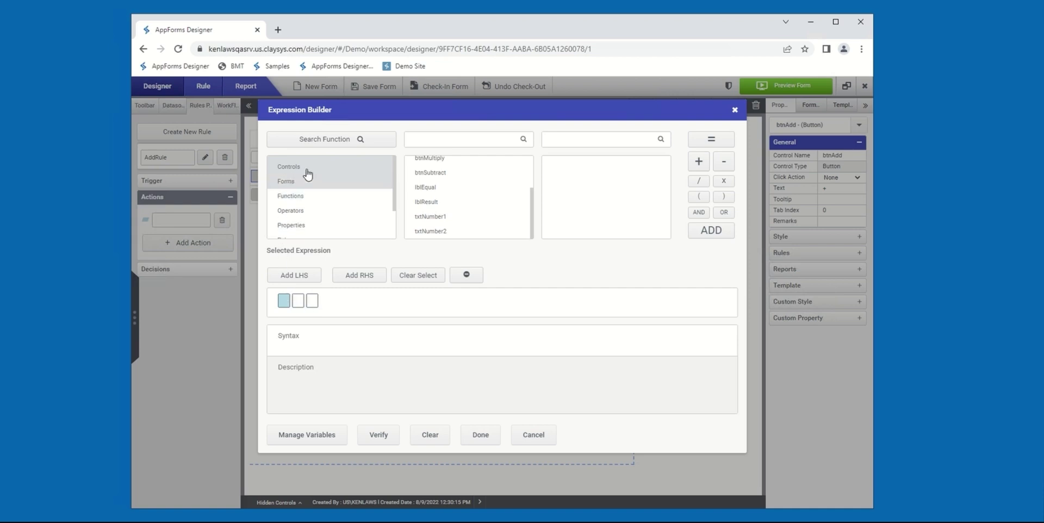
left_click(432, 207)
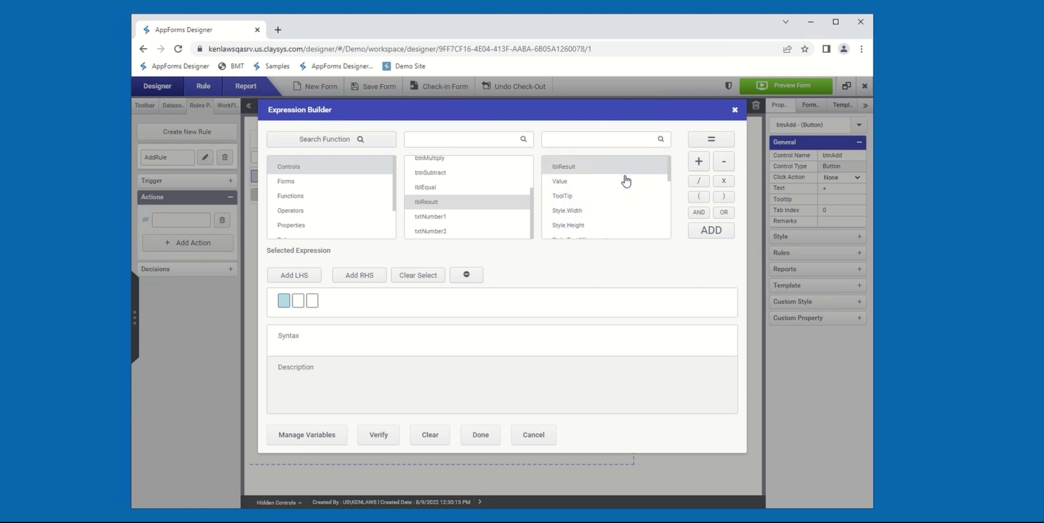
left_click(561, 187)
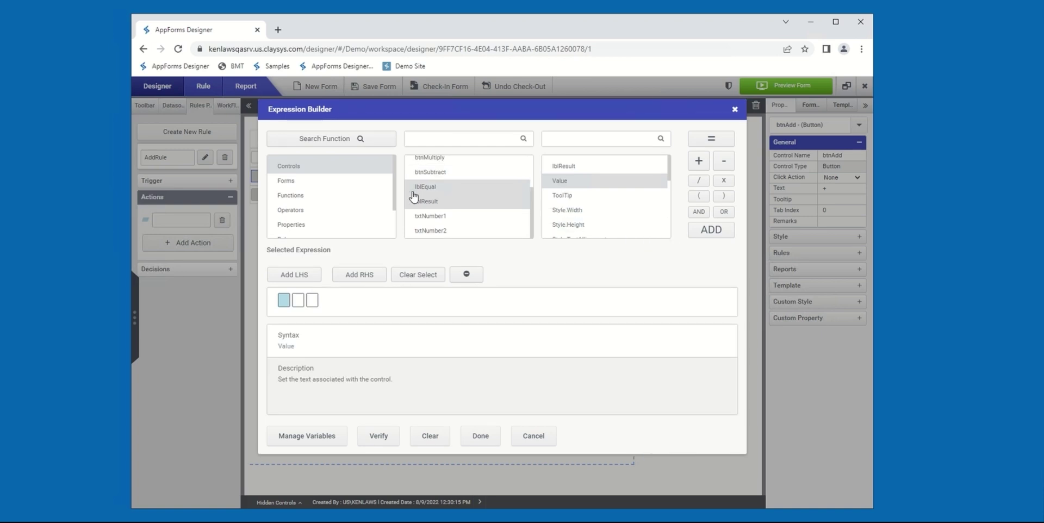
left_click(723, 233)
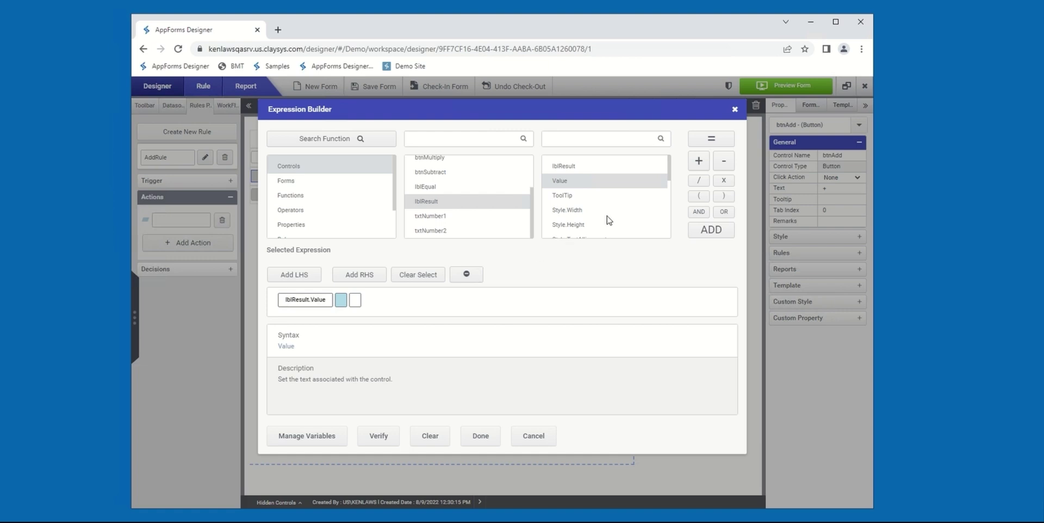
Complete the expression as lblResult.Value = txtNumber1.Value + txtNumber2.Value, then verify and save it
left_click(711, 139)
left_click(430, 217)
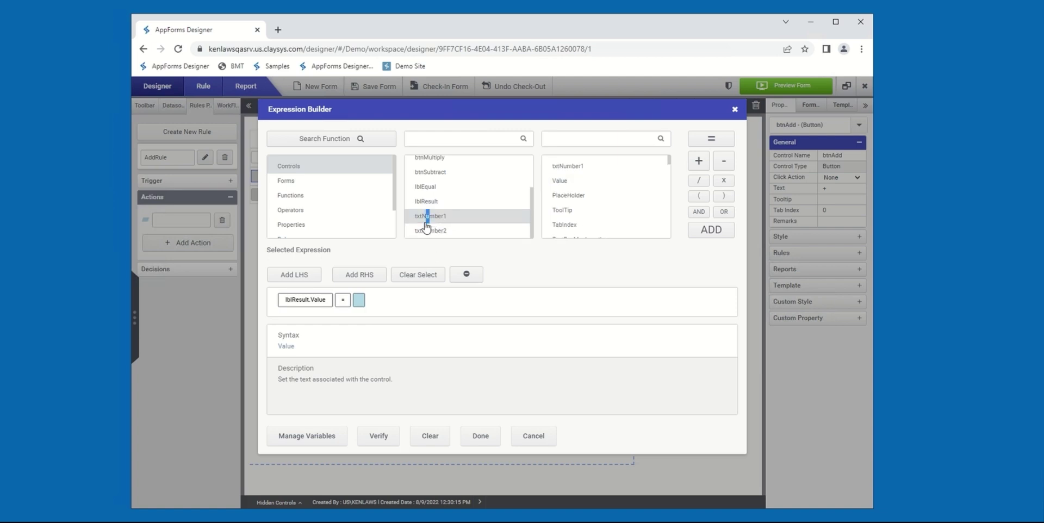
left_click(554, 183)
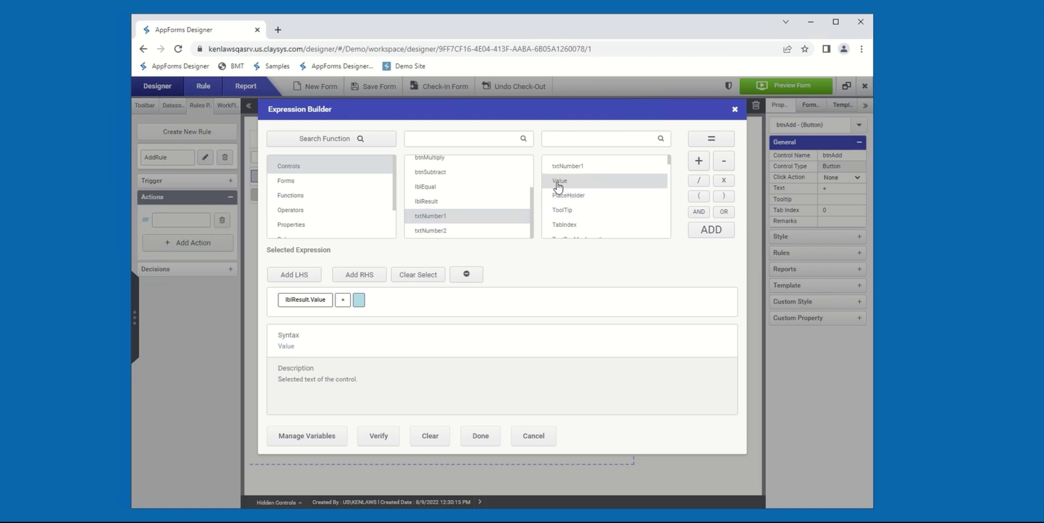
left_click(697, 233)
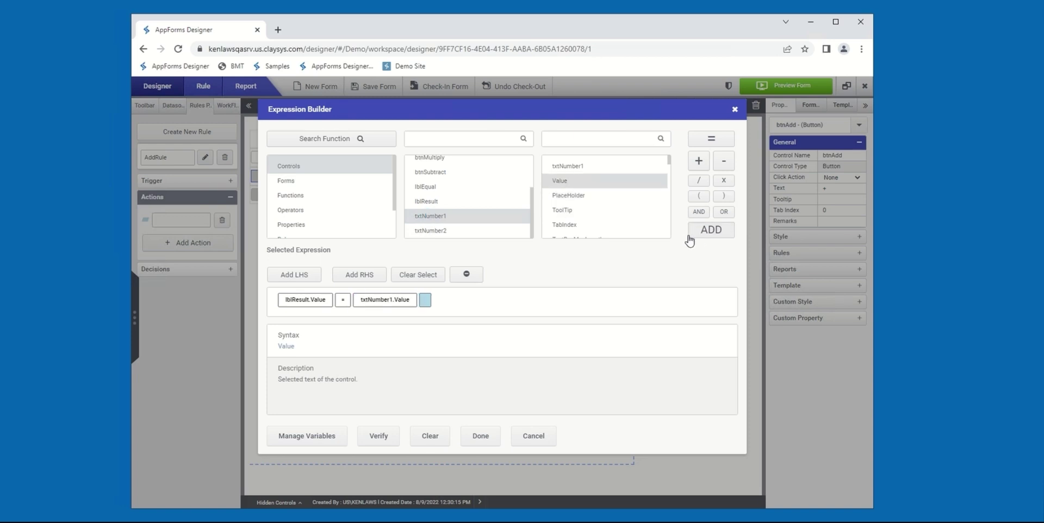
left_click(698, 162)
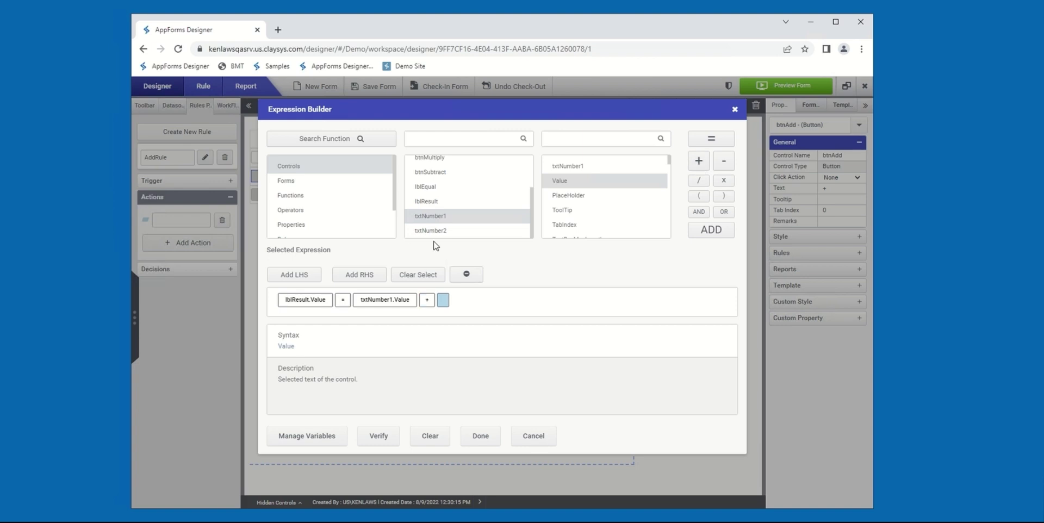
left_click(438, 233)
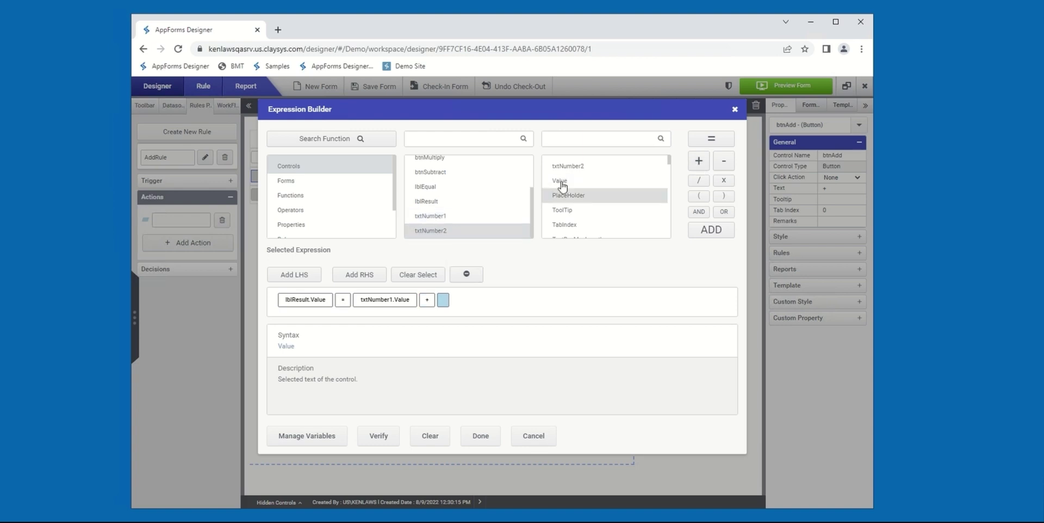
left_click(711, 233)
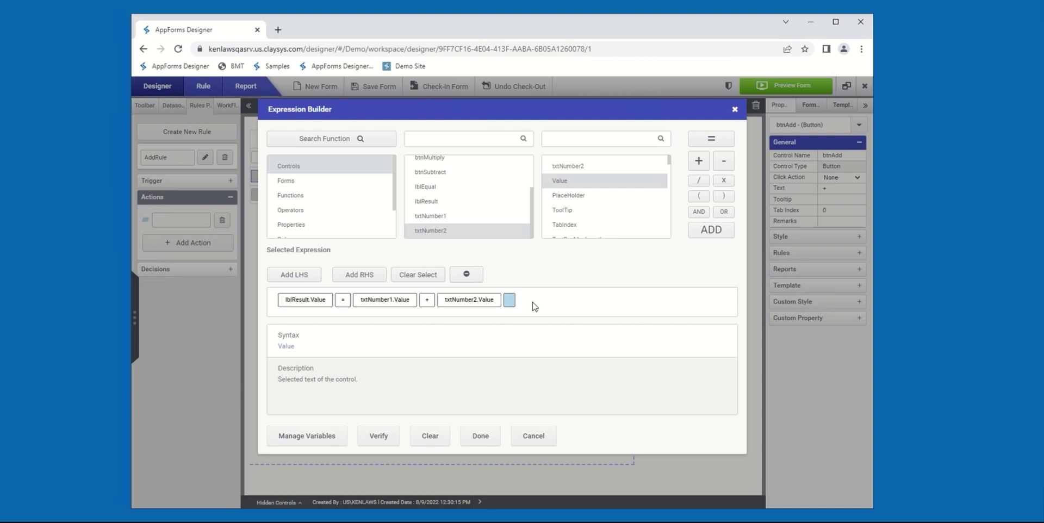
left_click(379, 437)
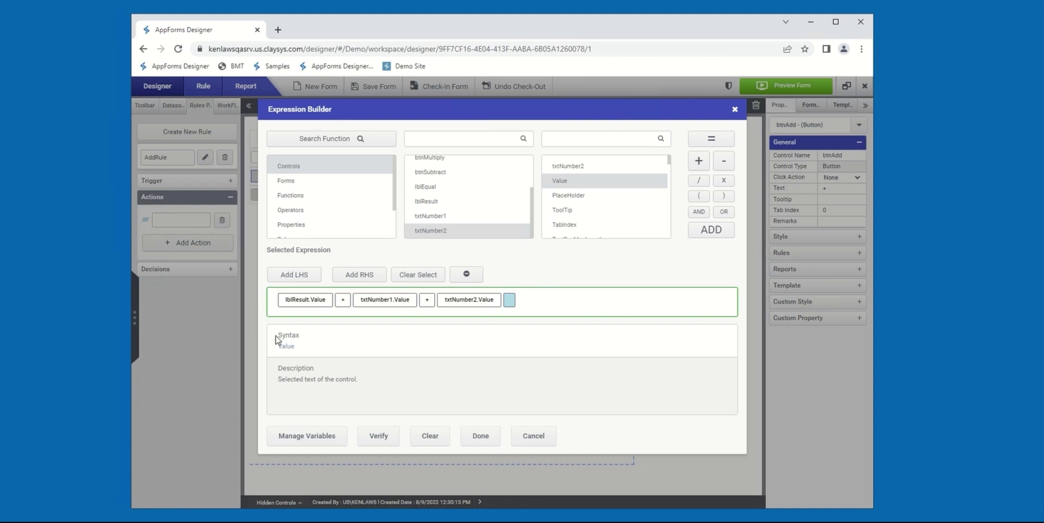
left_click(481, 436)
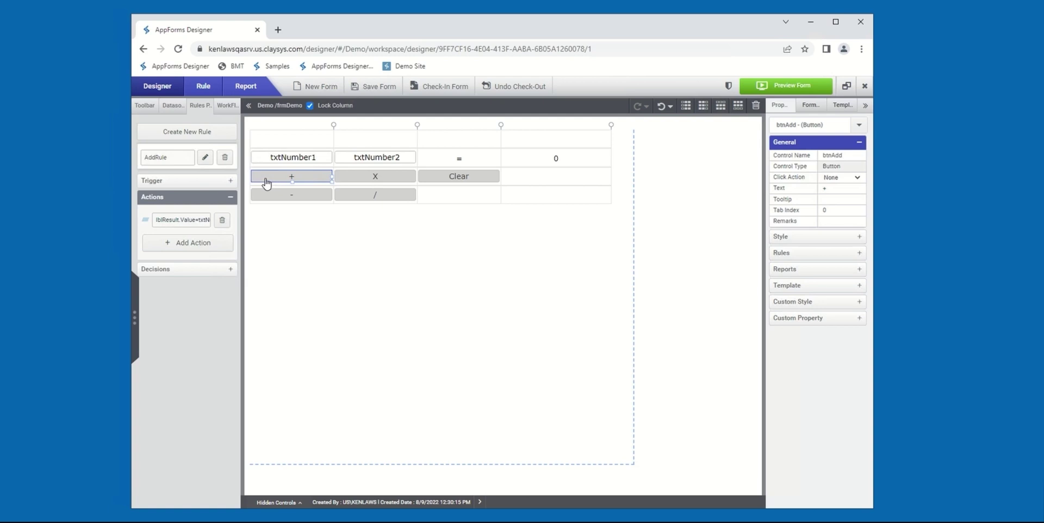
Preview the form, test the addition with 20 and 5, and close the preview
left_click(791, 92)
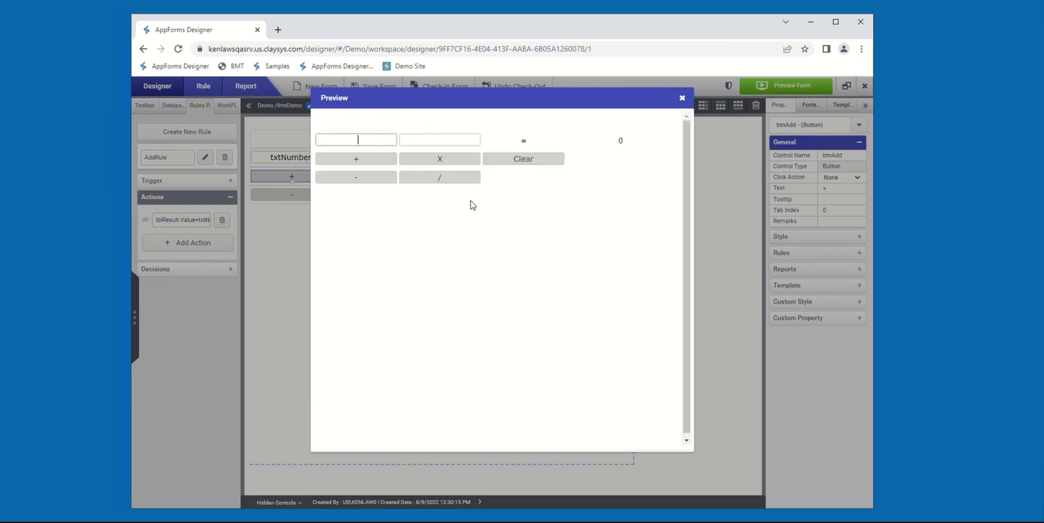
type("20")
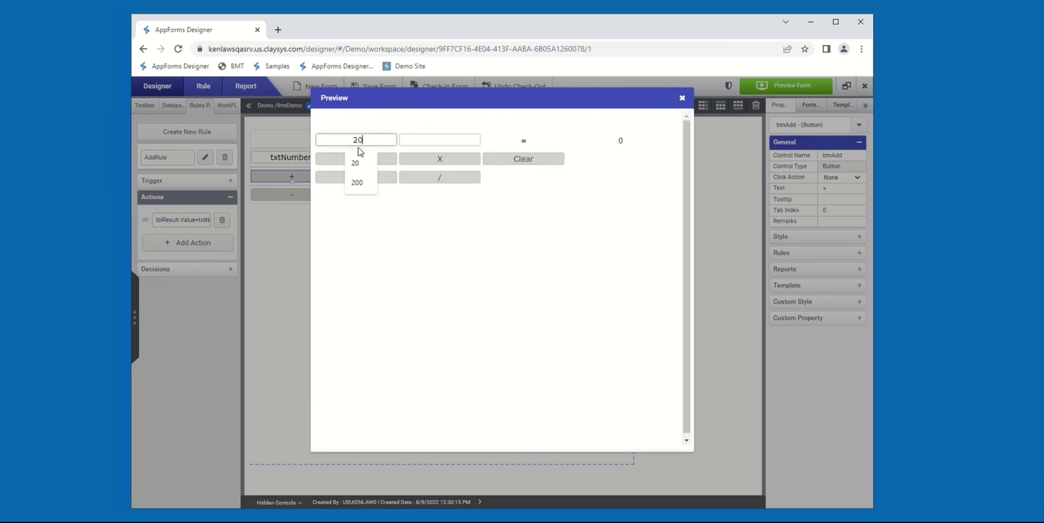
left_click(435, 142)
type("5")
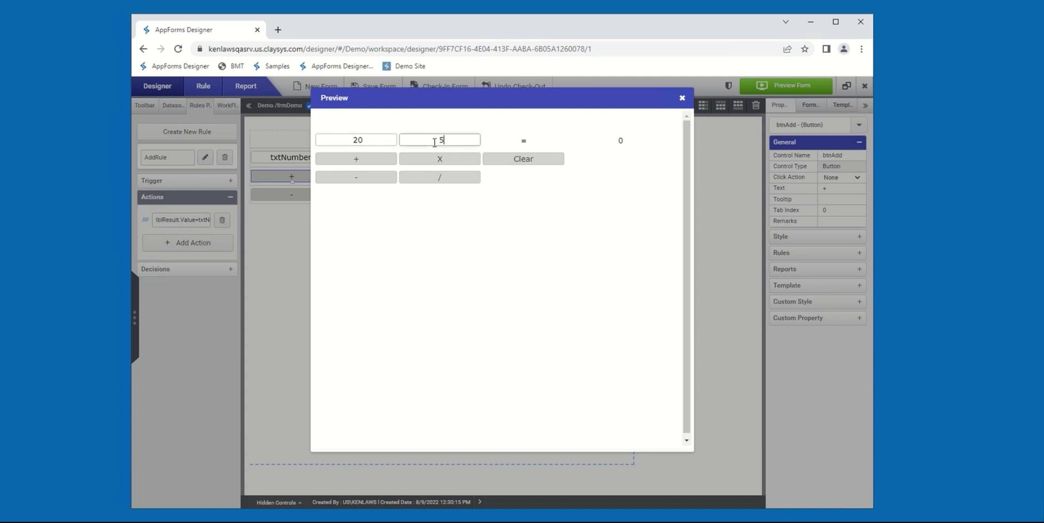
left_click(355, 166)
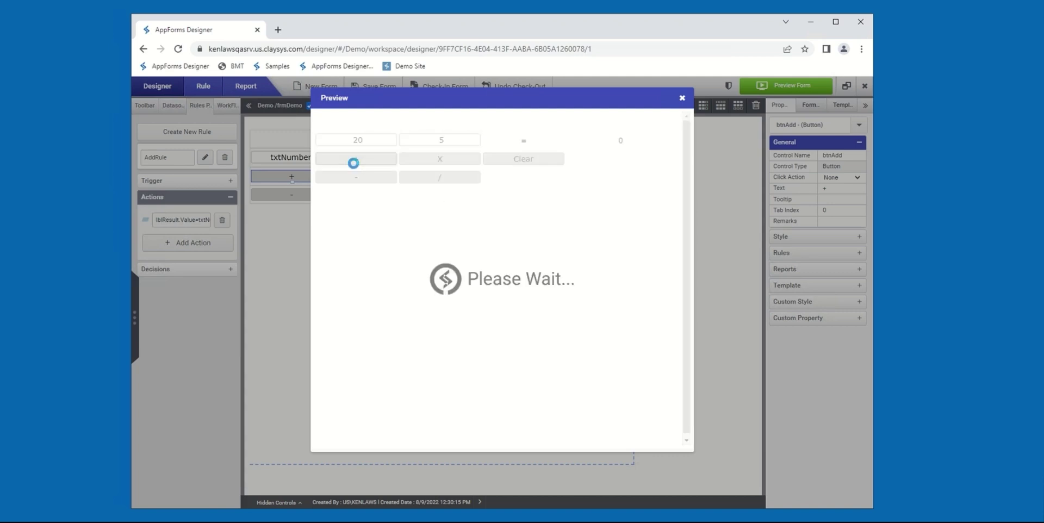
left_click(682, 99)
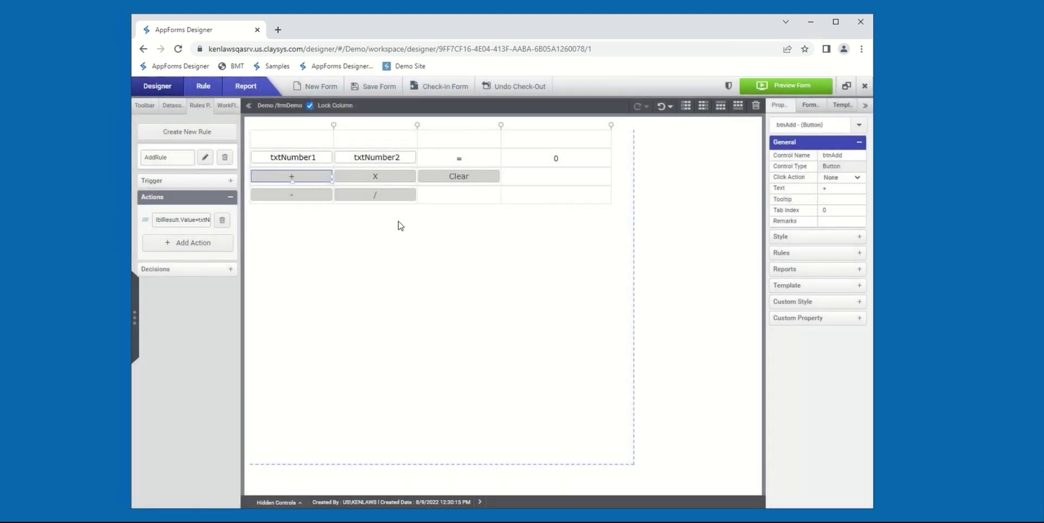
Create a new rule for the / button and name it DivideRule
left_click(372, 201)
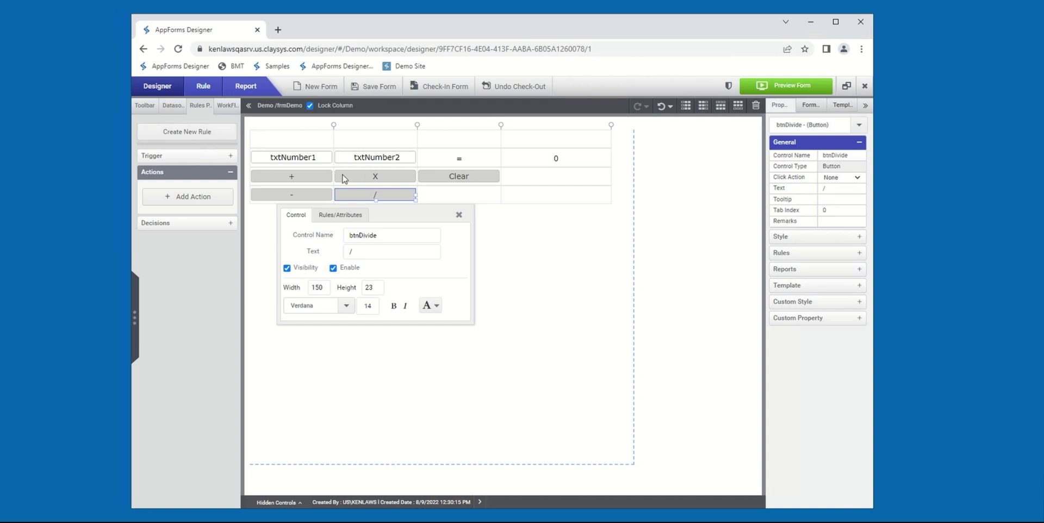
left_click(357, 195)
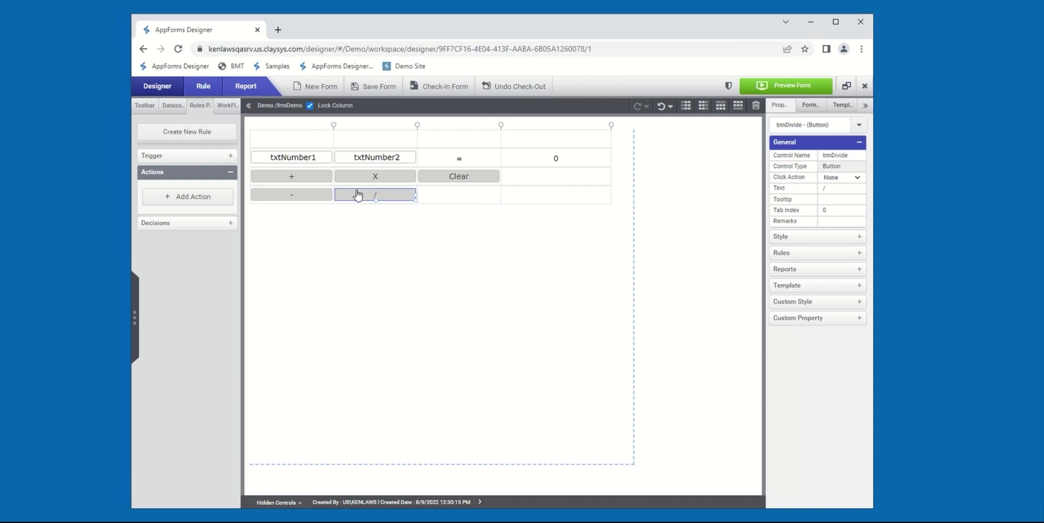
left_click(206, 133)
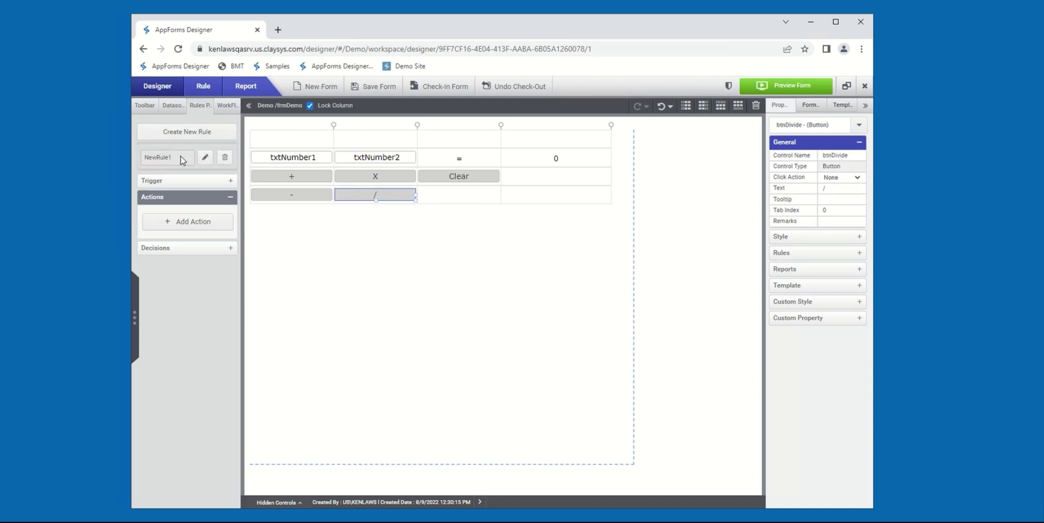
left_click(207, 158)
left_click_drag(183, 158, 145, 157)
type("D")
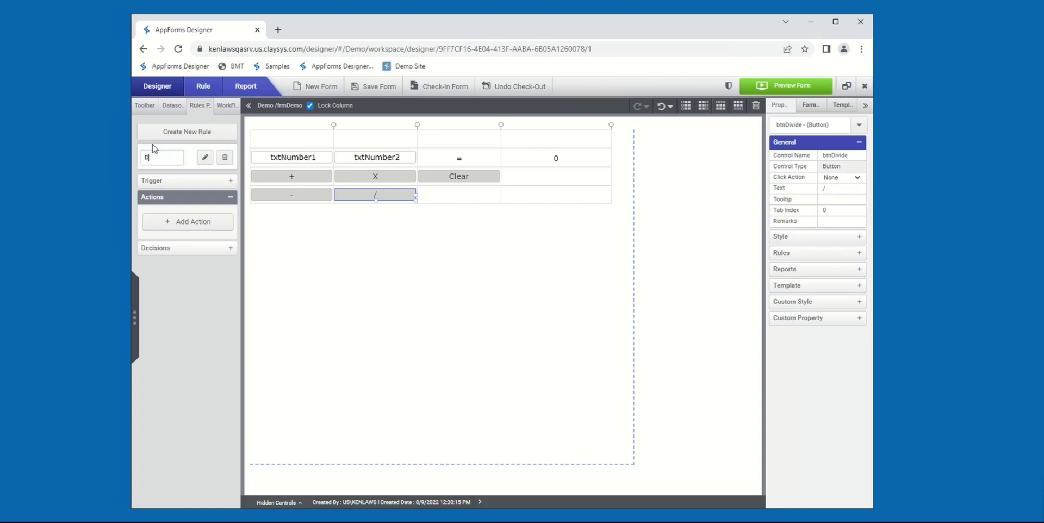
type("ivideRule")
Check DivideRule's trigger and add a decision to the rule
left_click(206, 183)
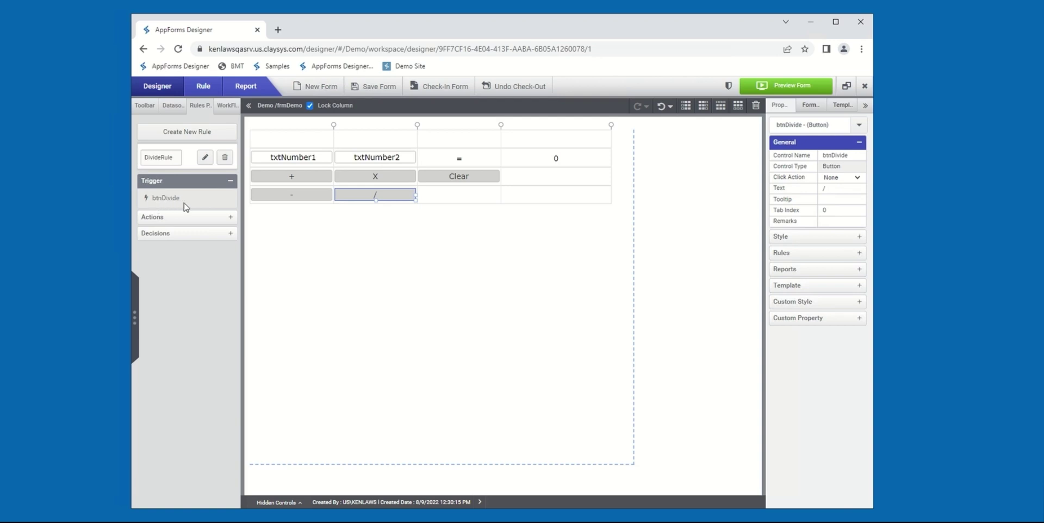
left_click(192, 218)
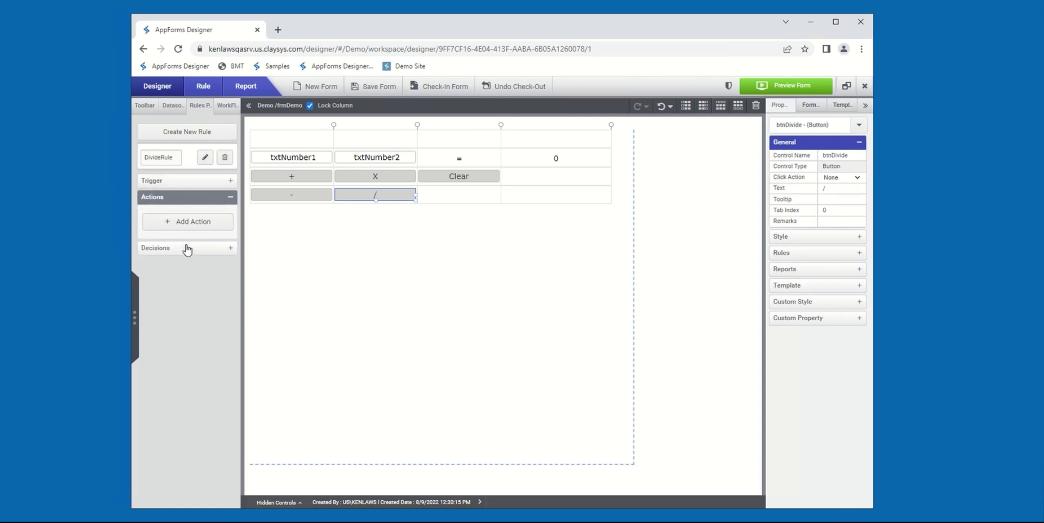
left_click(187, 250)
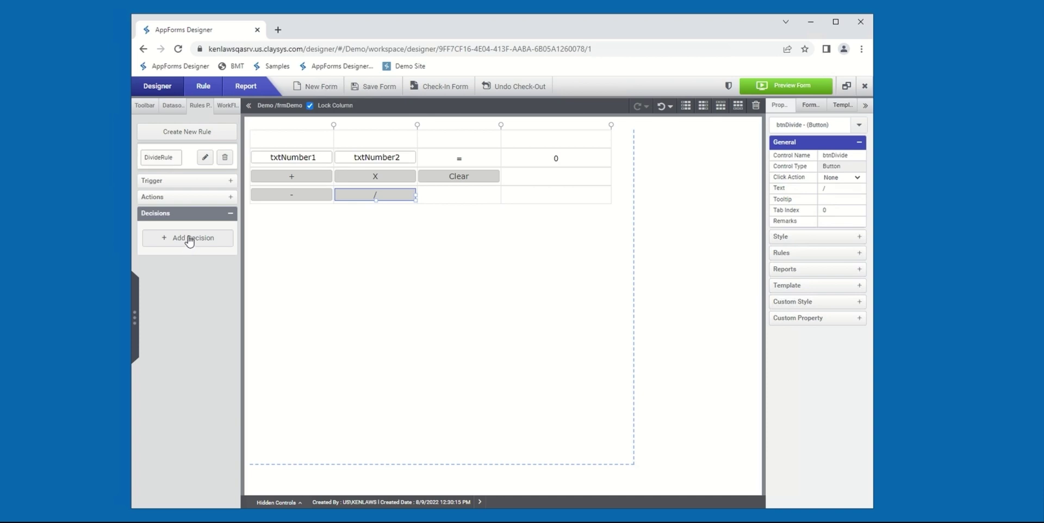
left_click(190, 239)
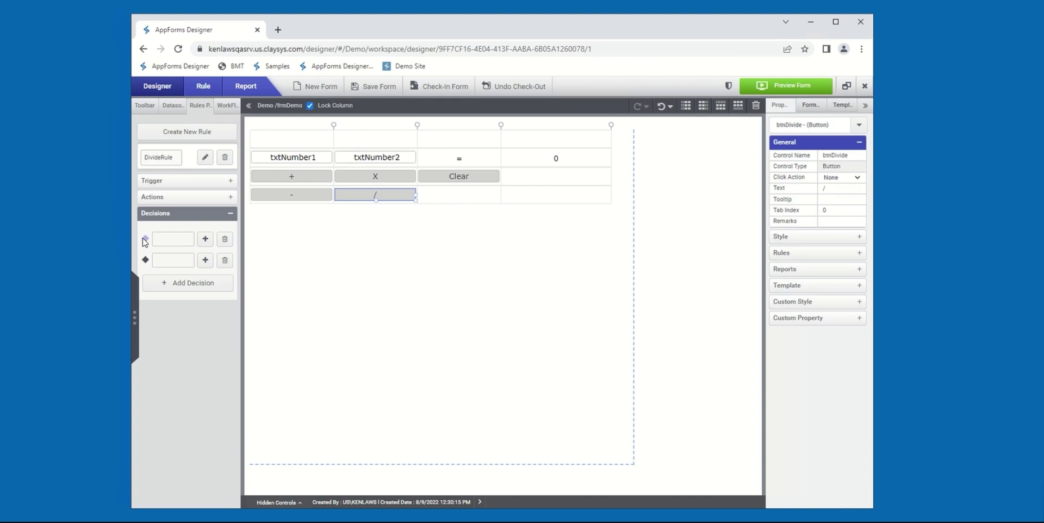
Begin the decision's condition expression with the Value property of txtNumber2
left_click(173, 240)
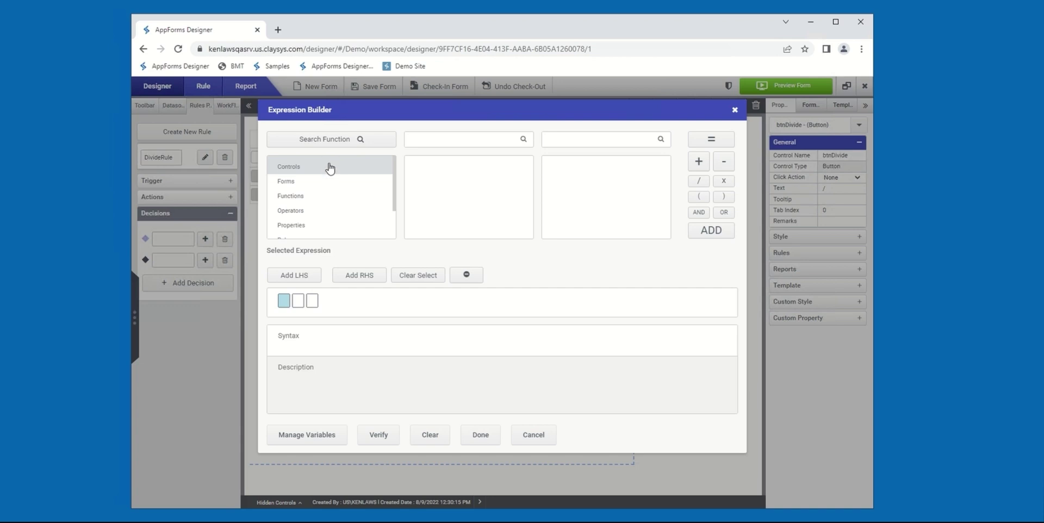
left_click(300, 172)
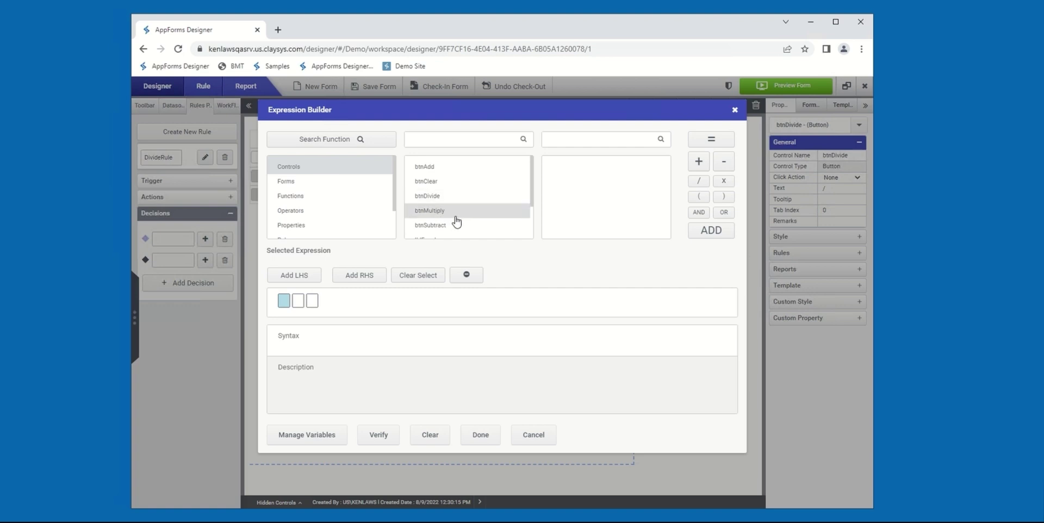
scroll(456, 222, "down", 2)
left_click(444, 232)
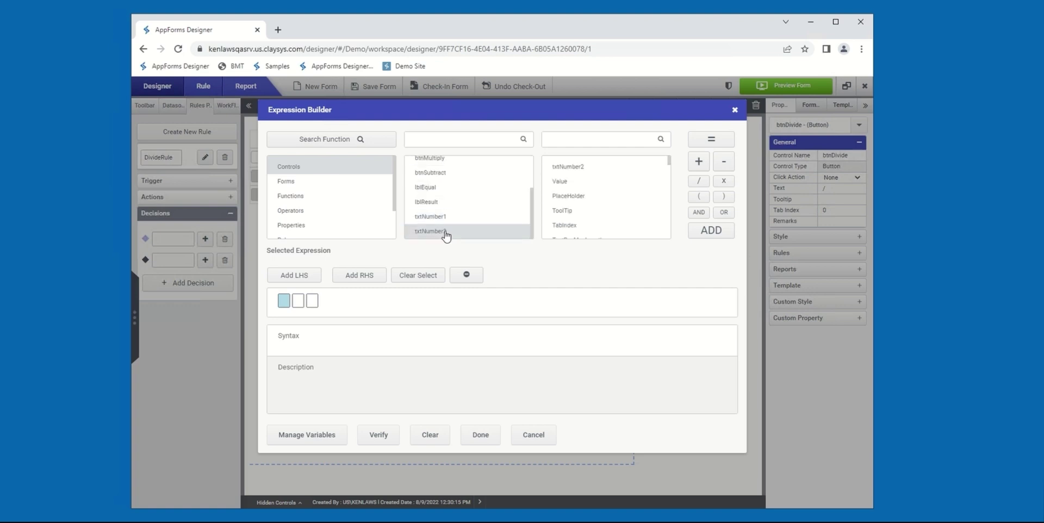
left_click(561, 189)
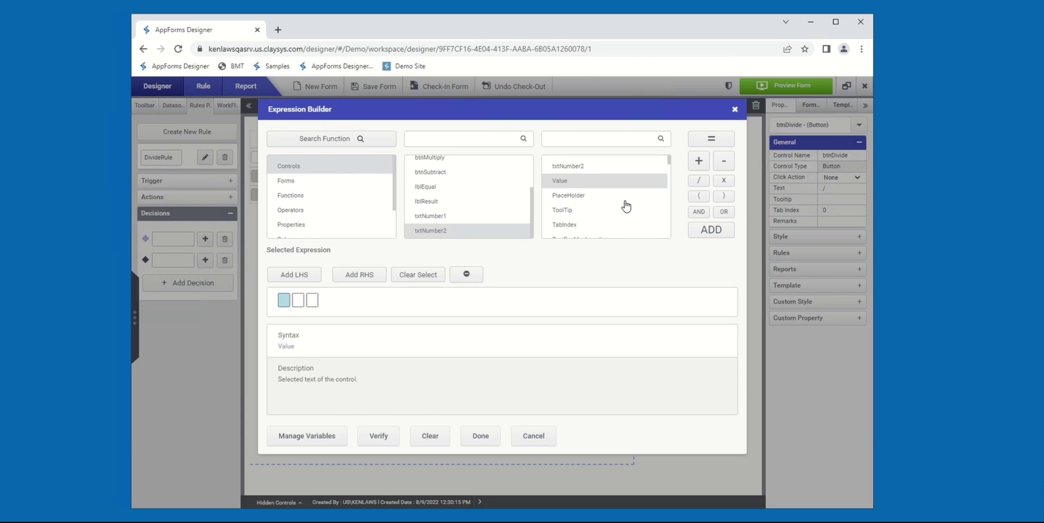
left_click(720, 233)
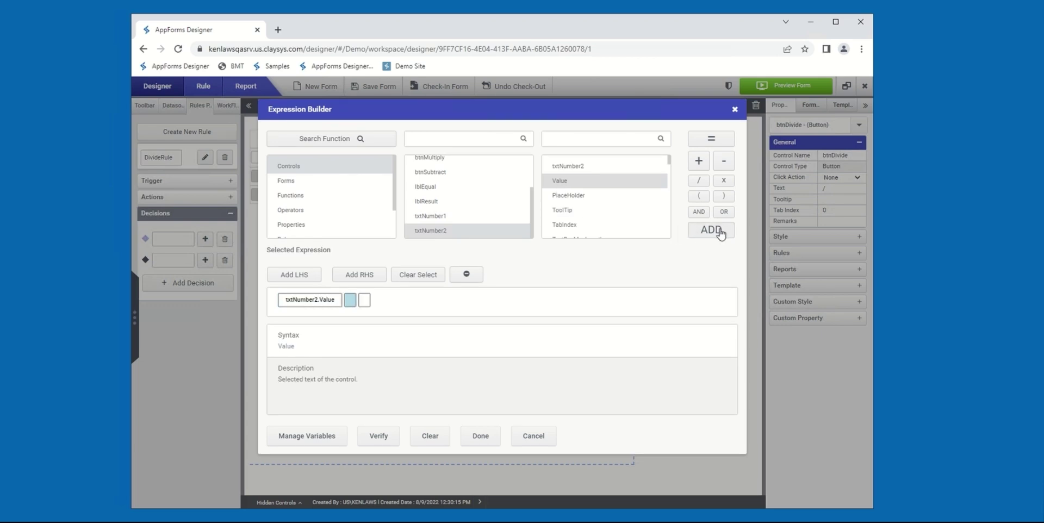
Complete the condition as txtNumber2.Value != 0 and save it
left_click(352, 301)
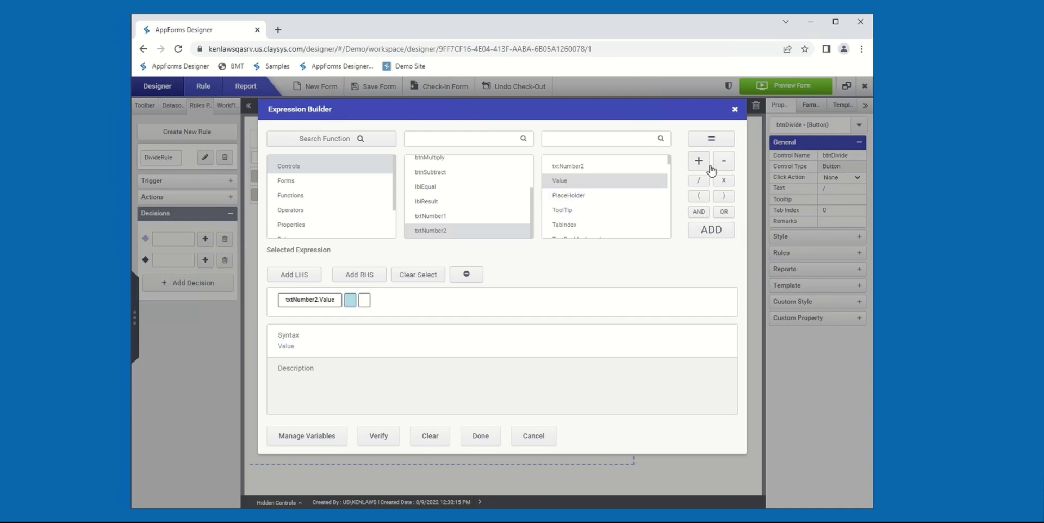
left_click(356, 298)
type("=")
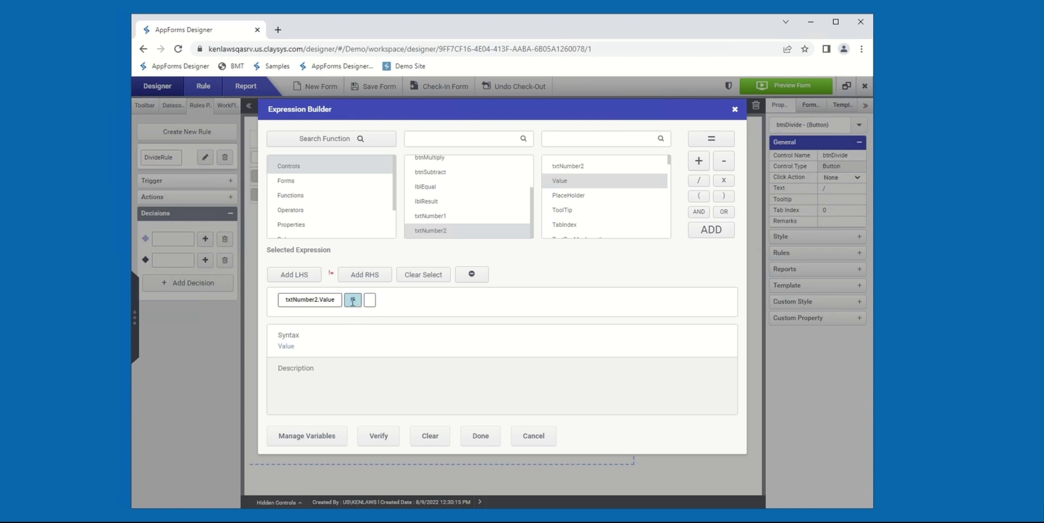
left_click(369, 301)
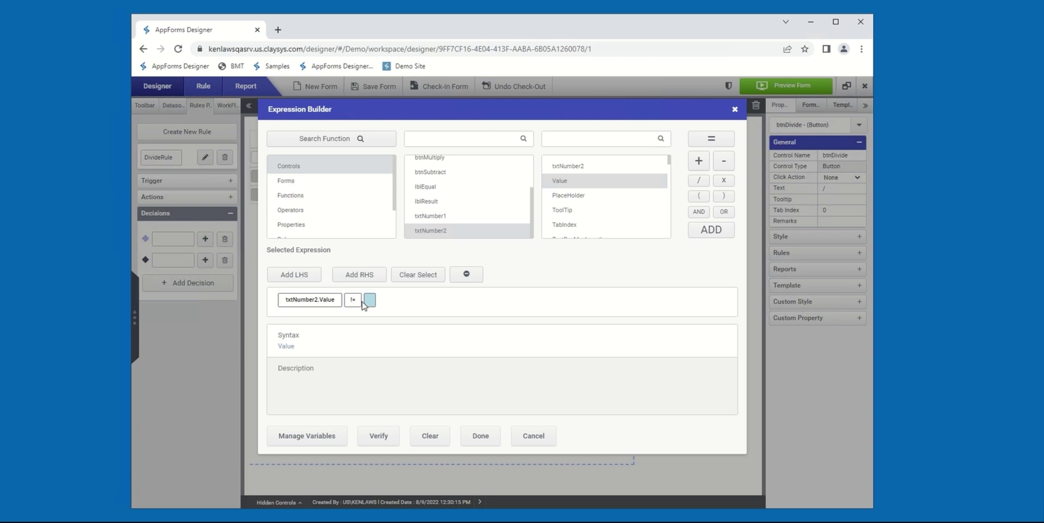
type("0")
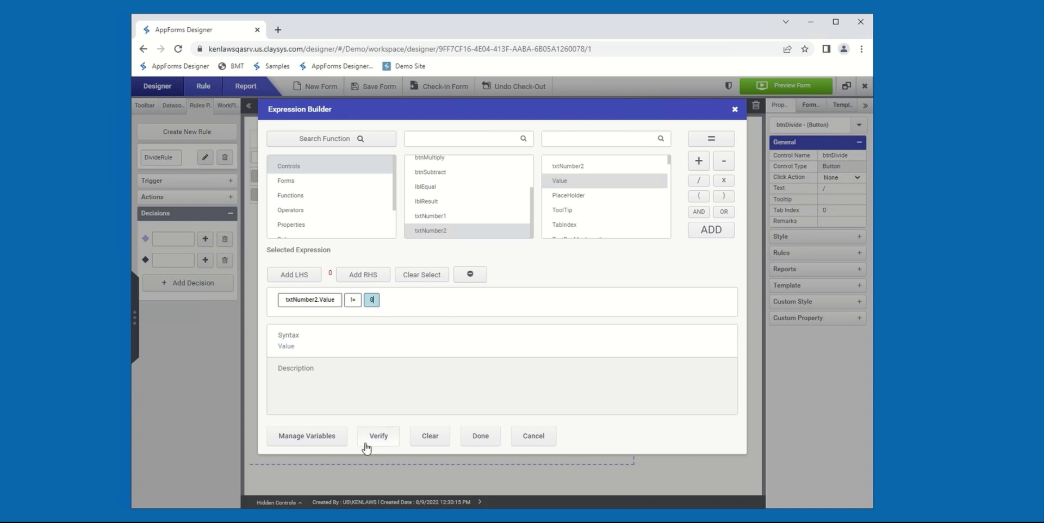
left_click(479, 436)
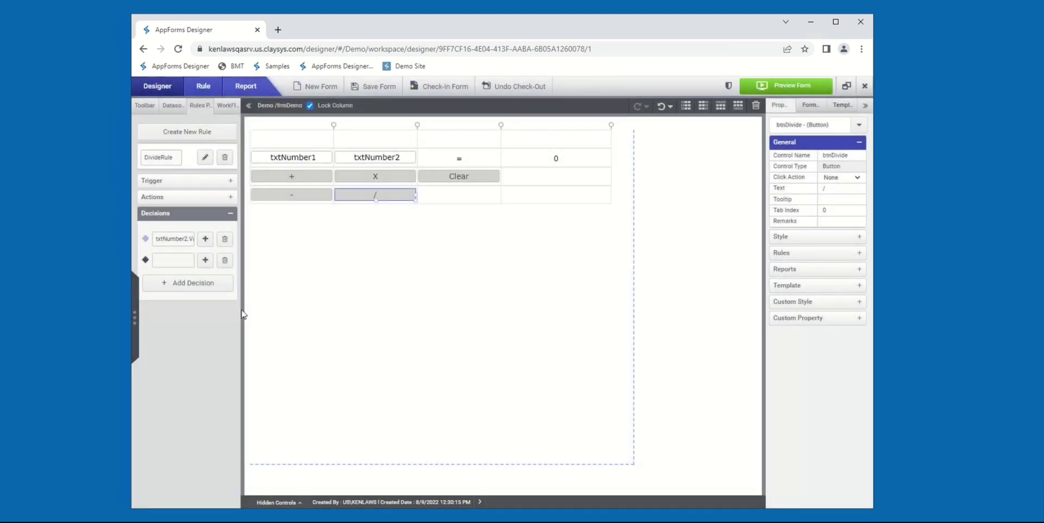
Add an action under the txtNumber2 condition and begin its expression with lblResult.Value =
left_click(205, 241)
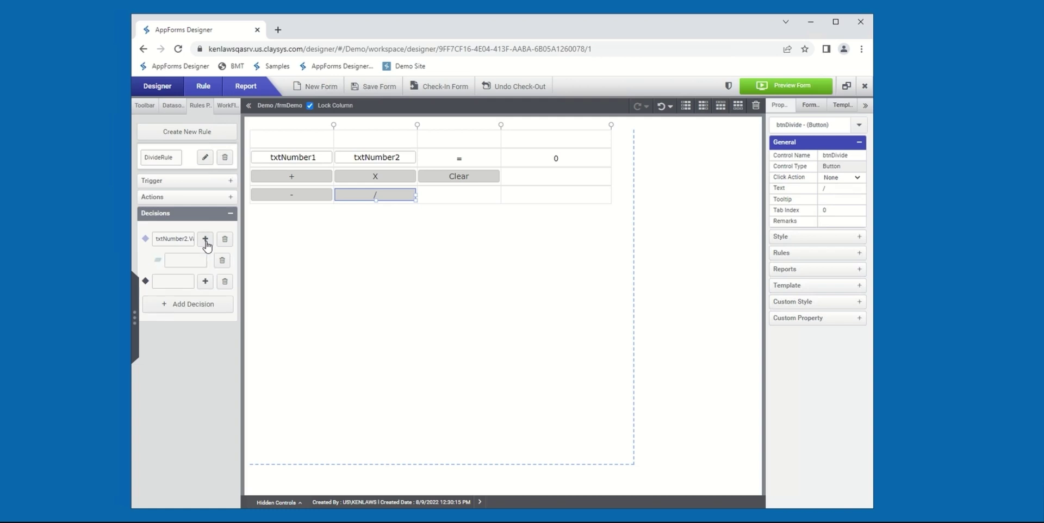
left_click(187, 261)
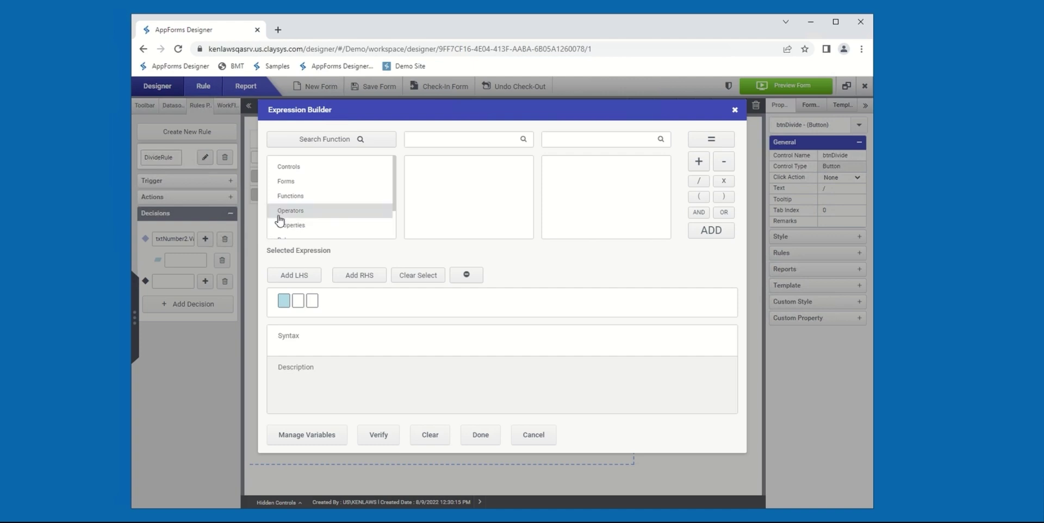
left_click(302, 171)
scroll(479, 204, "down", 2)
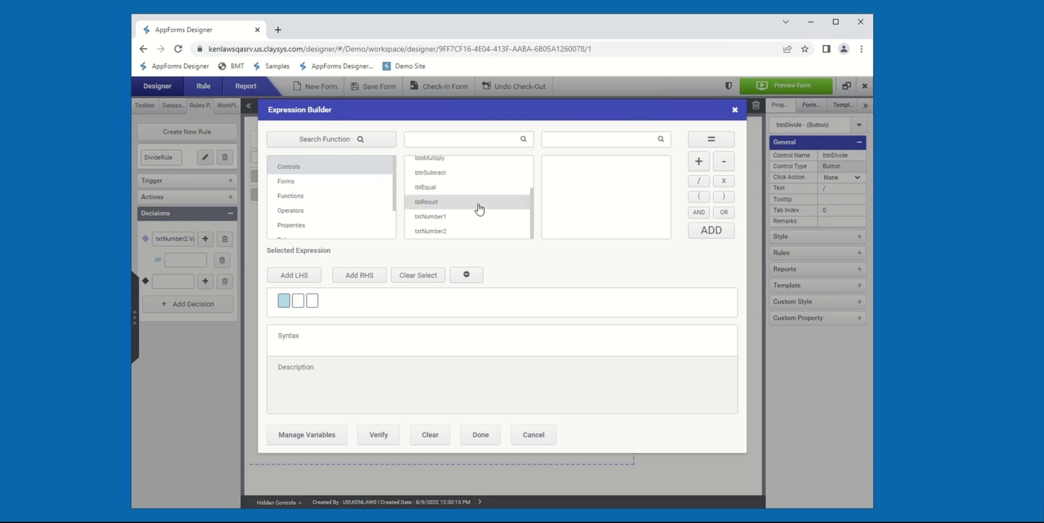
left_click(456, 202)
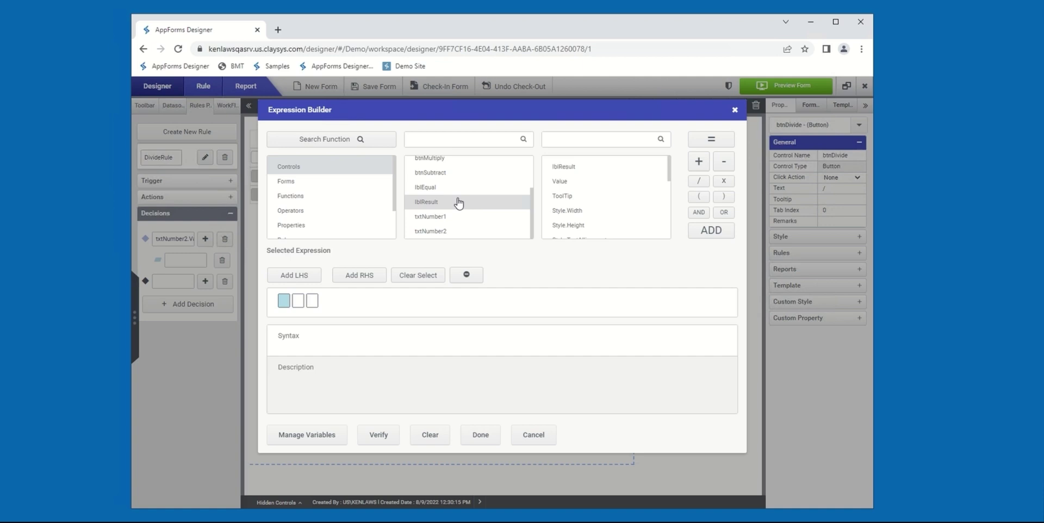
left_click(555, 185)
left_click(720, 236)
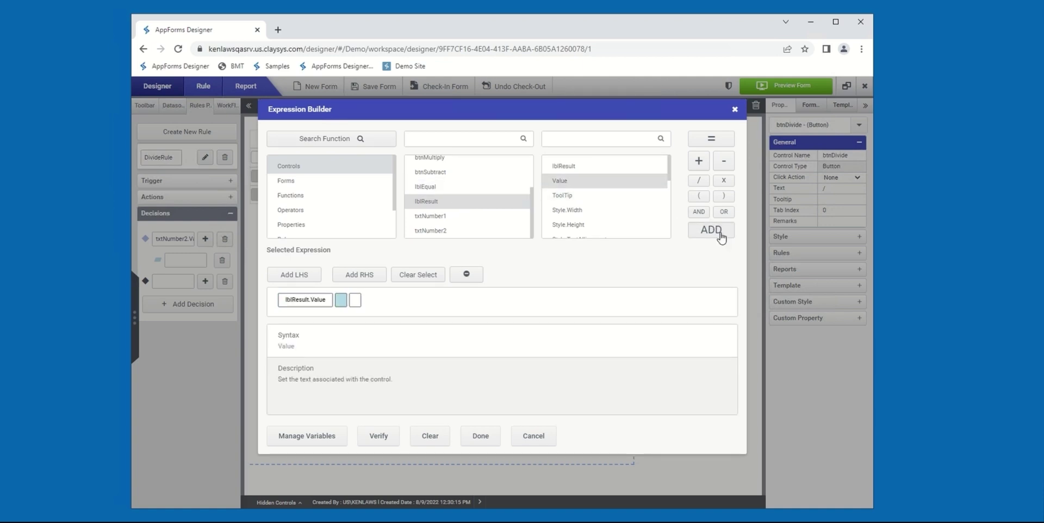
left_click(712, 142)
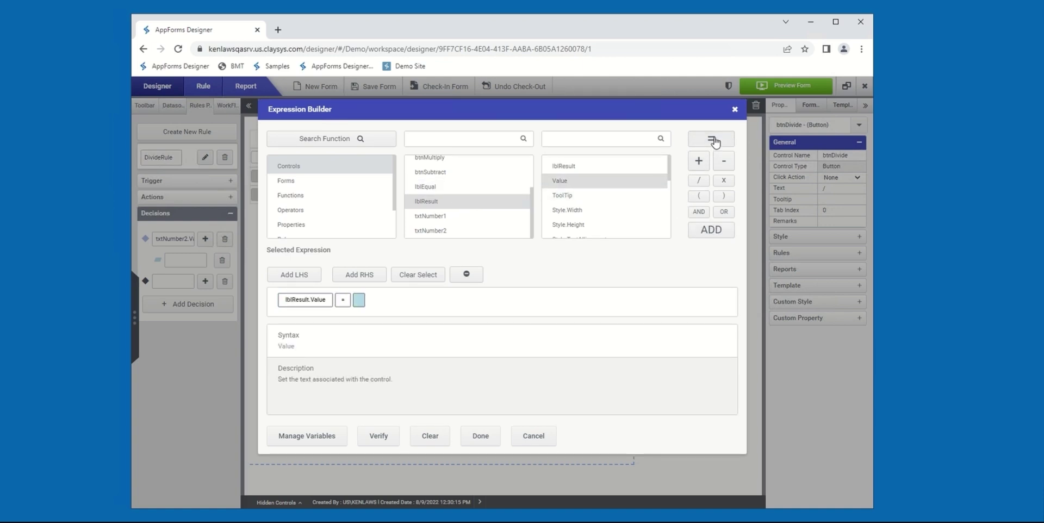
Complete the expression as lblResult.Value = txtNumber1.Value / txtNumber2.Value, then verify and save it
left_click(465, 217)
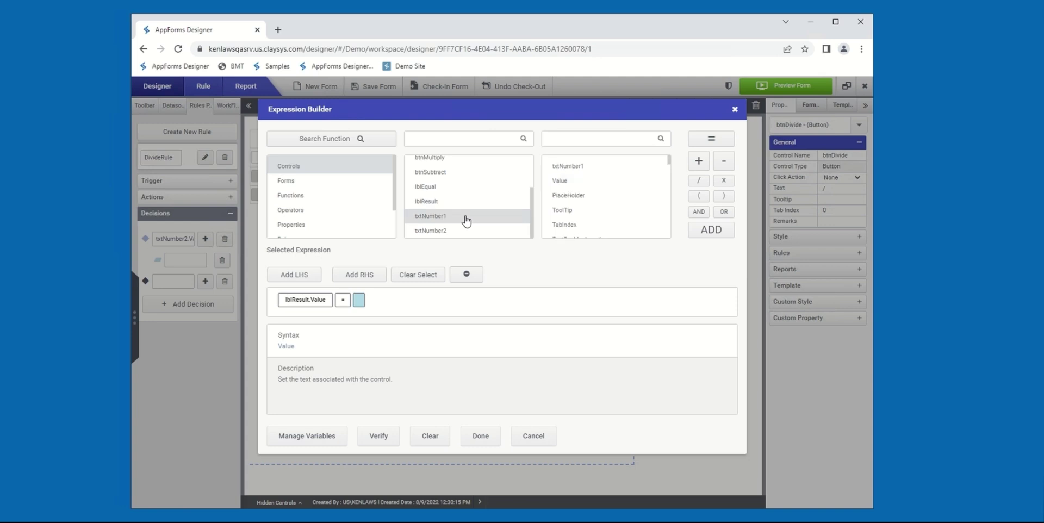
left_click(561, 184)
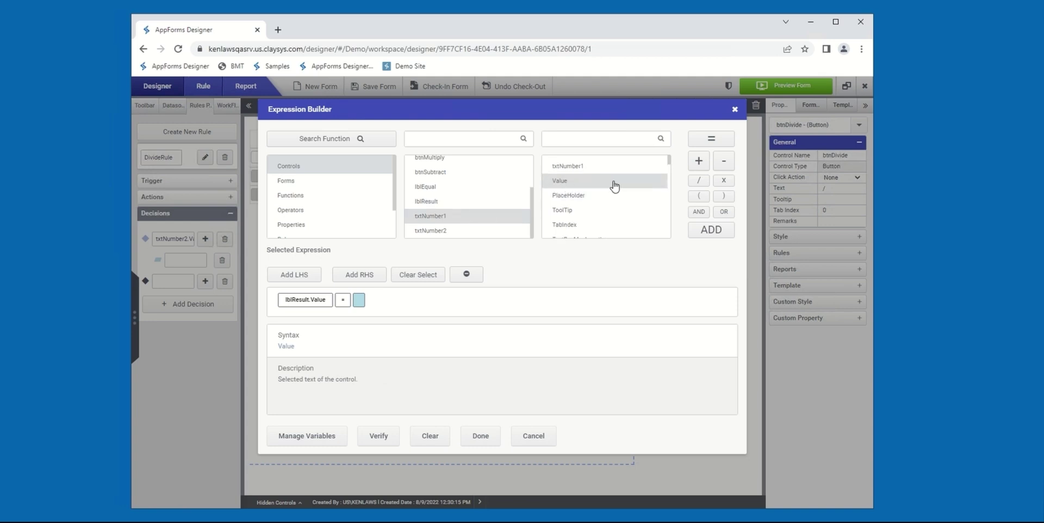
left_click(691, 229)
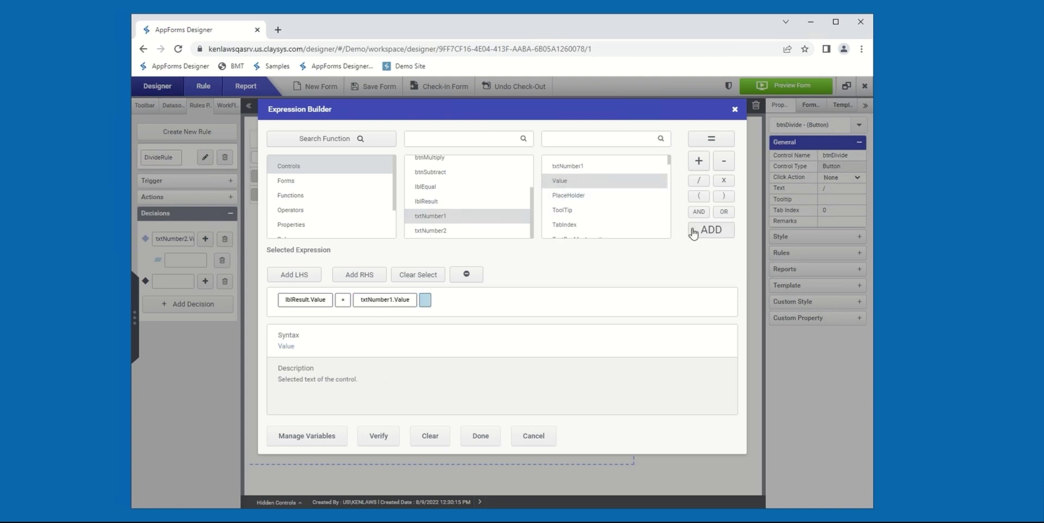
left_click(699, 180)
left_click(432, 231)
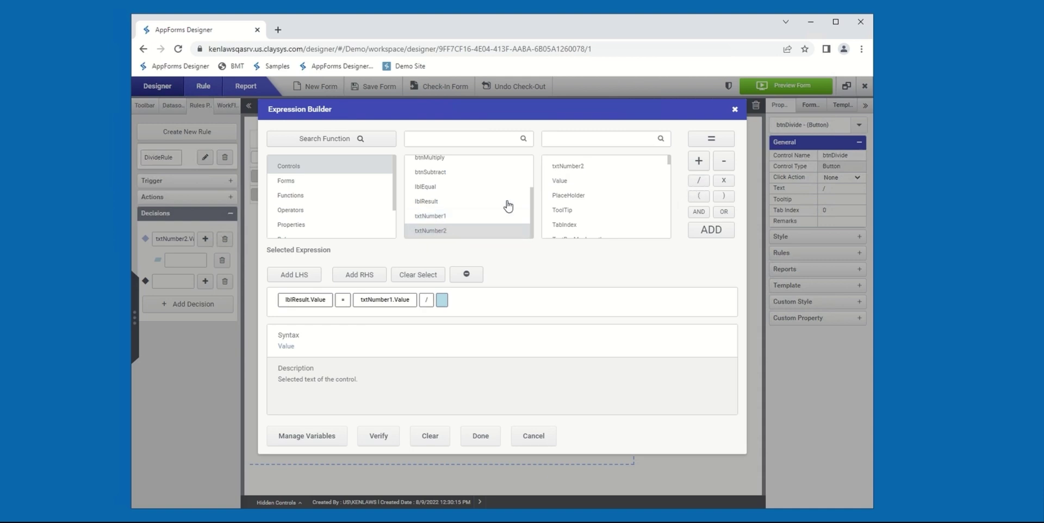
left_click(560, 182)
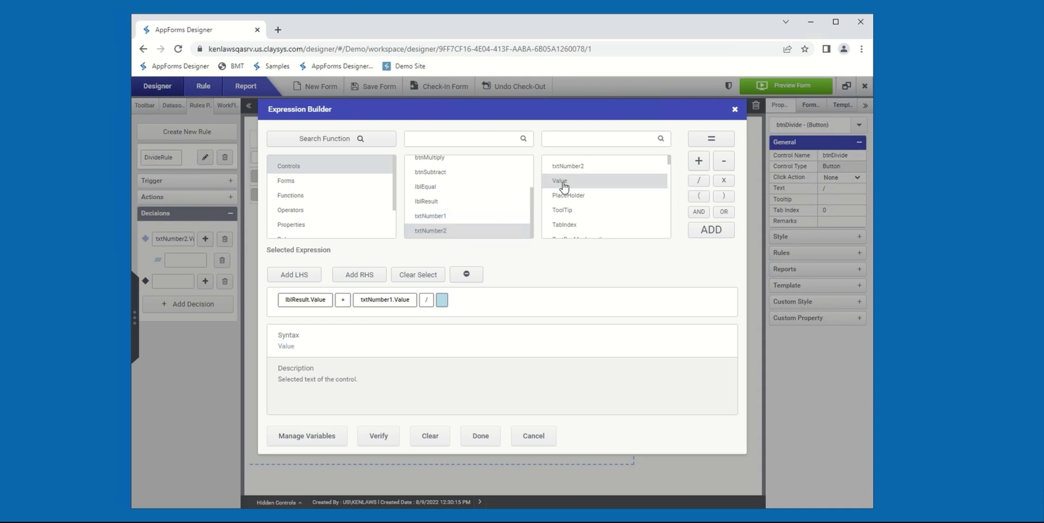
left_click(716, 232)
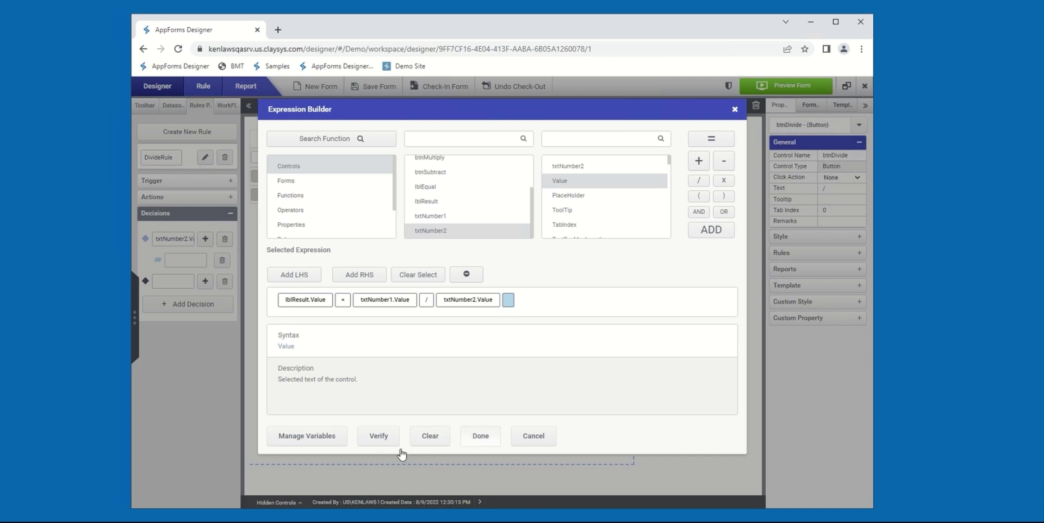
left_click(384, 438)
left_click(480, 438)
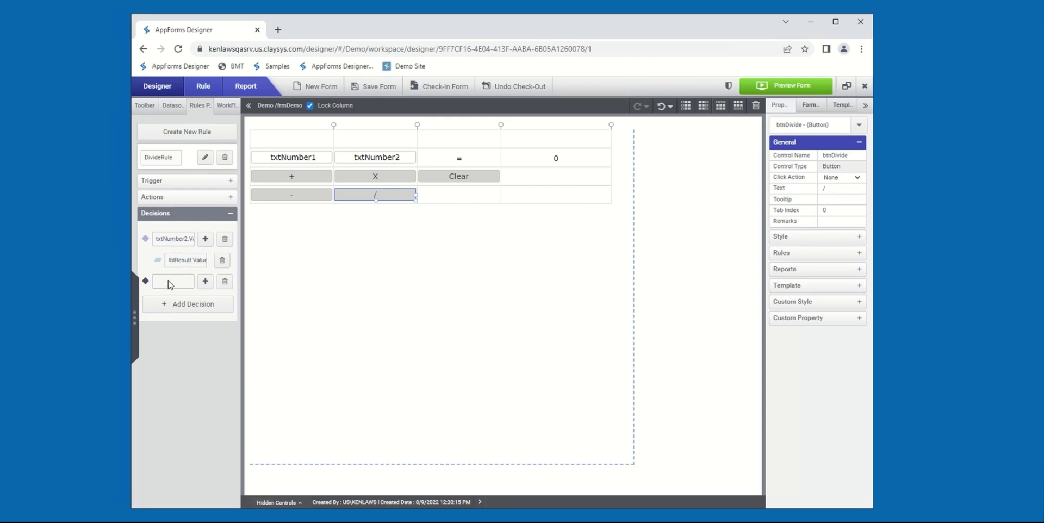
Add an action under the decision's empty condition and begin its expression with lblResult.Value =
left_click(205, 283)
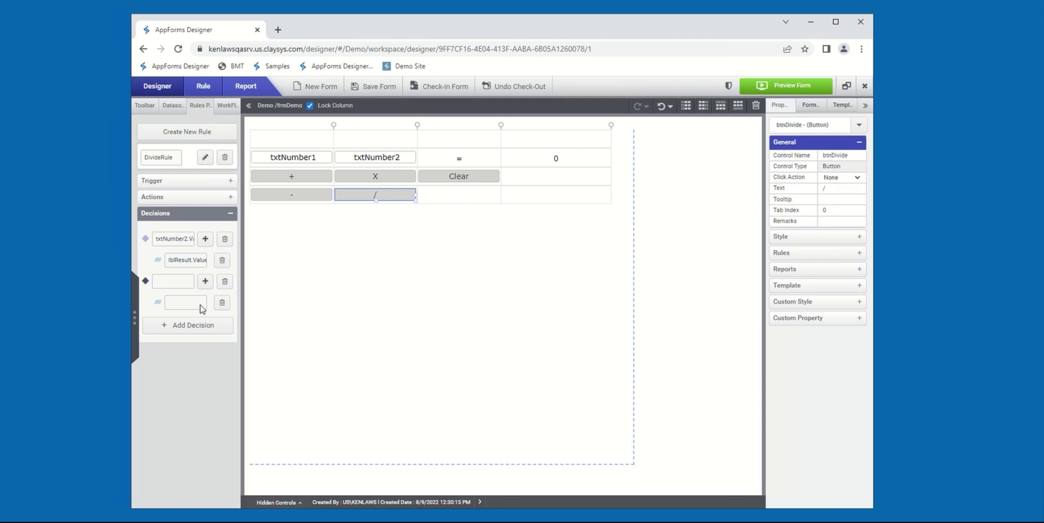
left_click(194, 302)
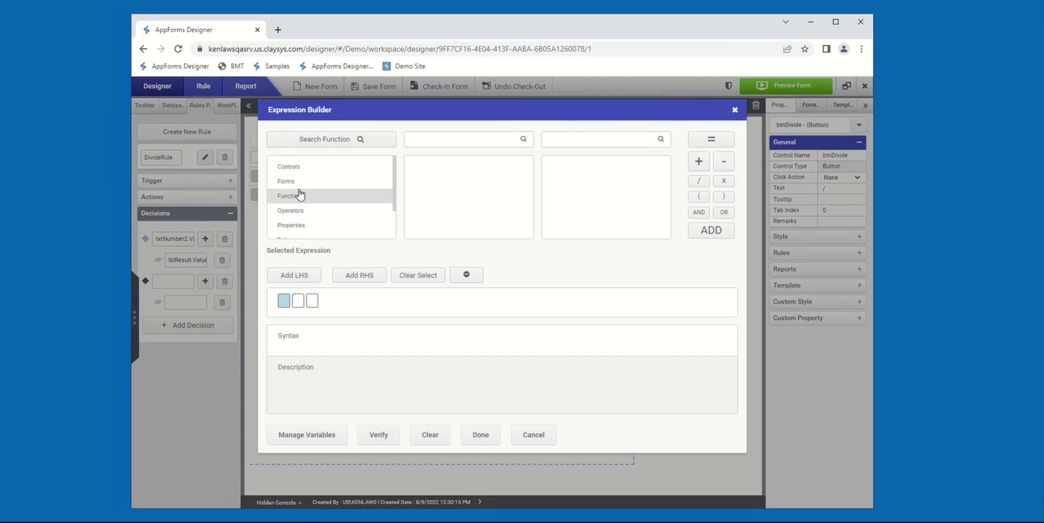
left_click(308, 174)
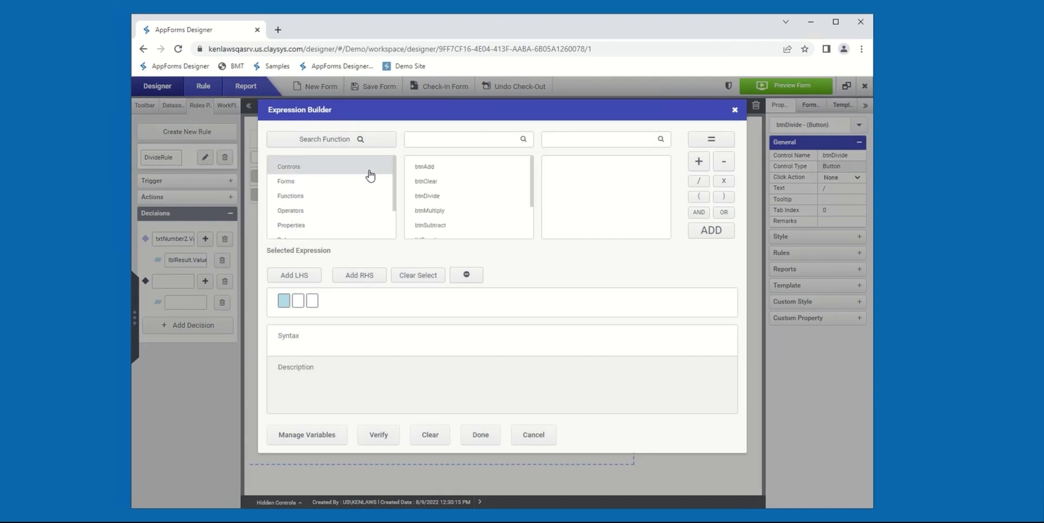
scroll(433, 205, "down", 2)
left_click(432, 205)
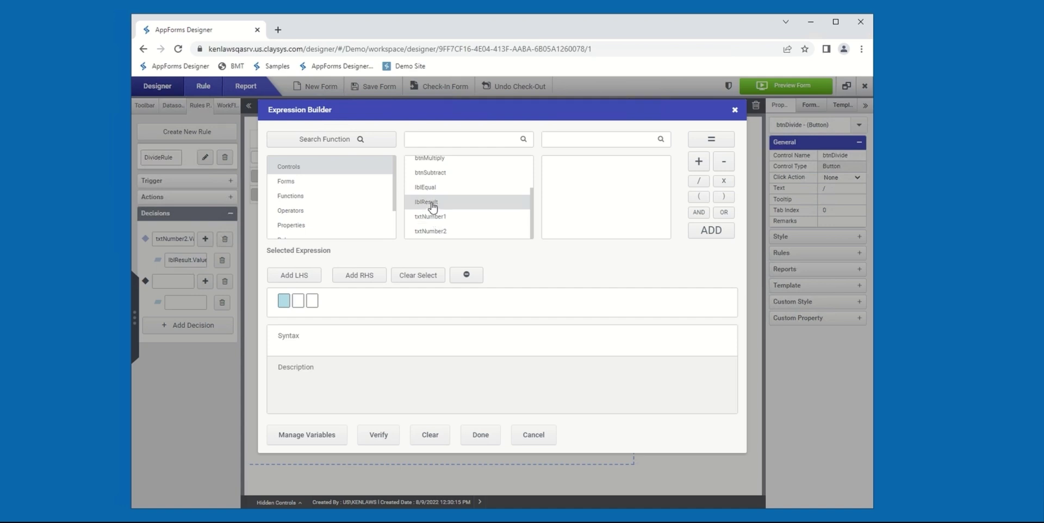
left_click(572, 182)
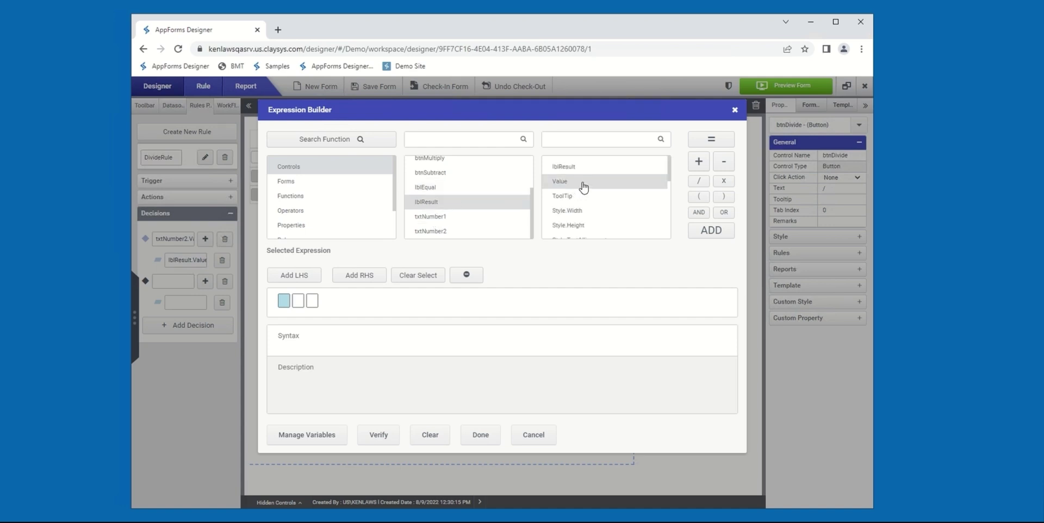
left_click(707, 233)
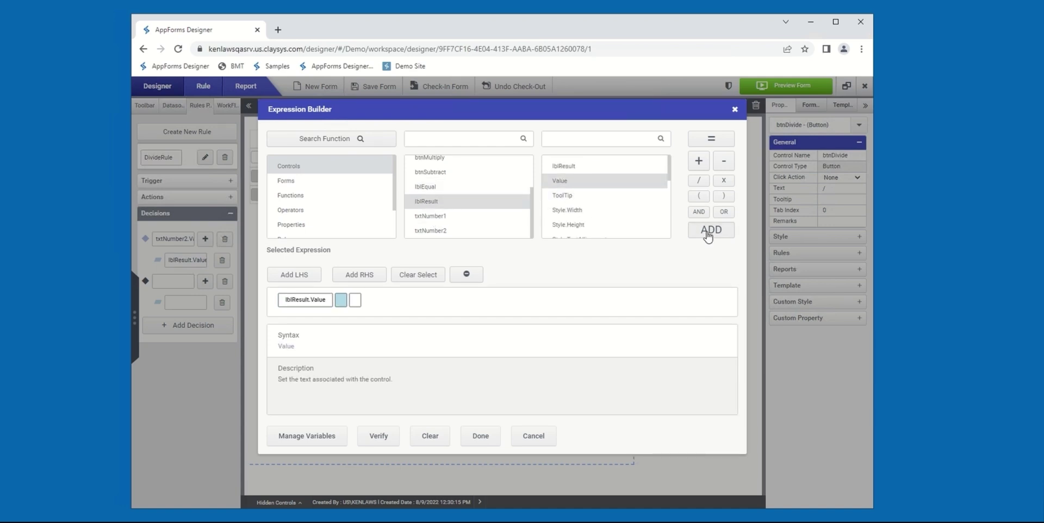
left_click(720, 145)
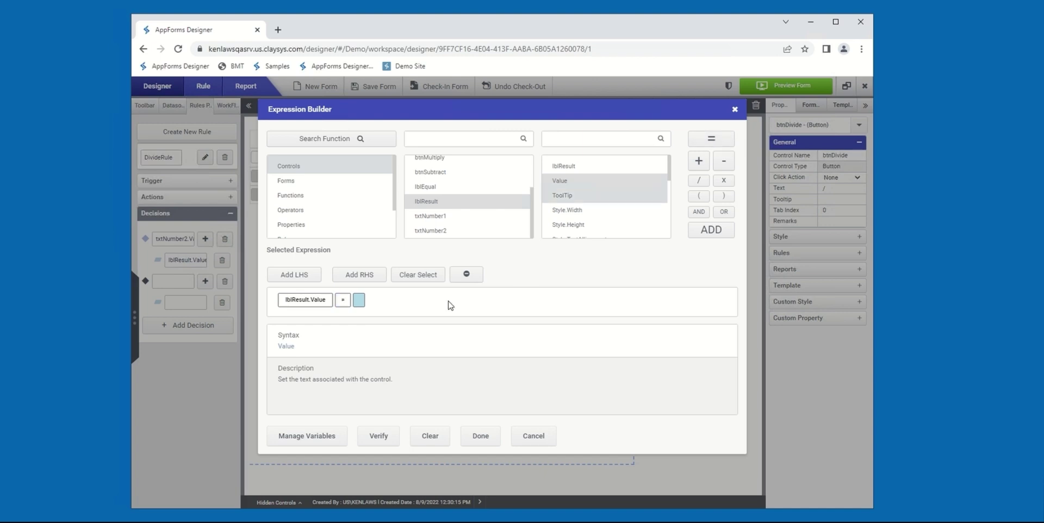
Complete the expression as lblResult.Value = "Calculation Error" and save it
left_click(360, 300)
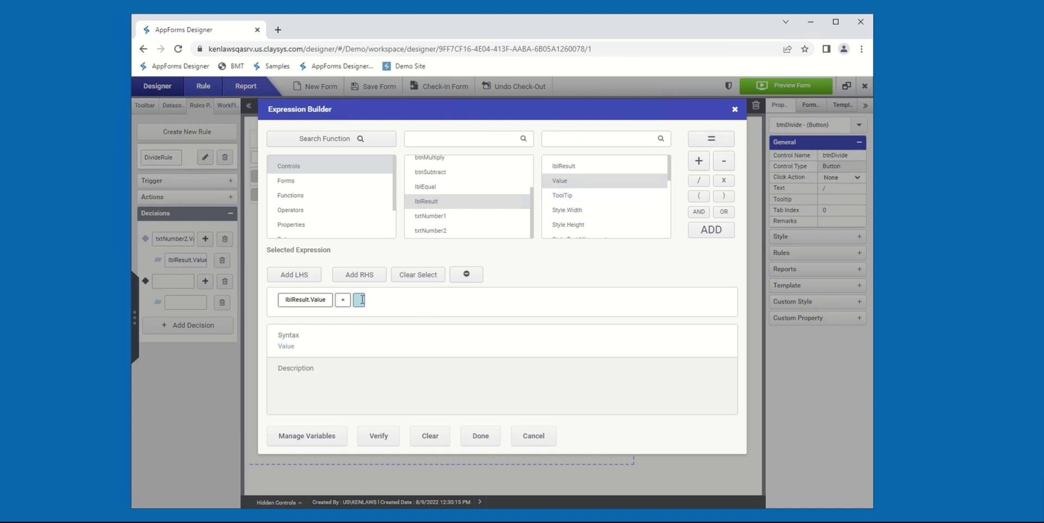
type("Cal")
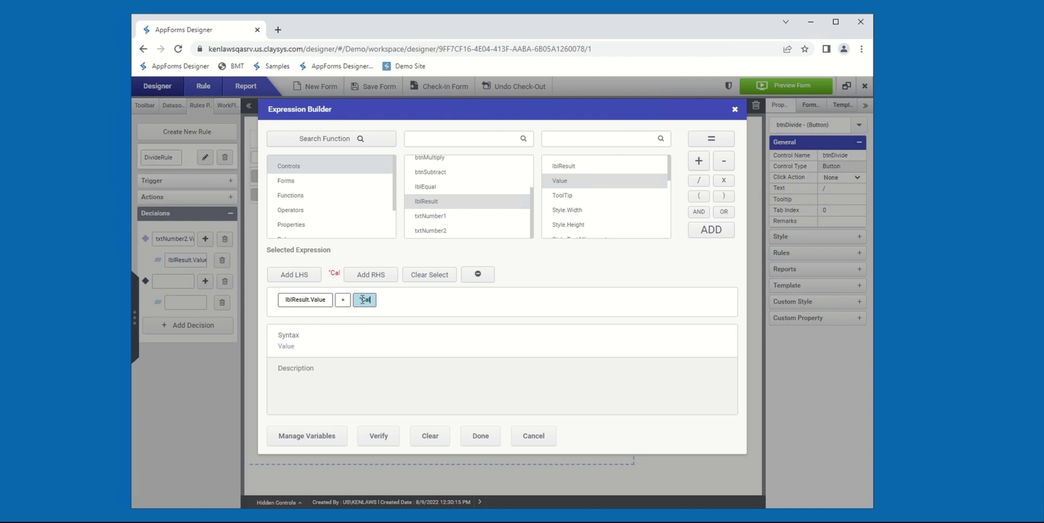
type("culatio")
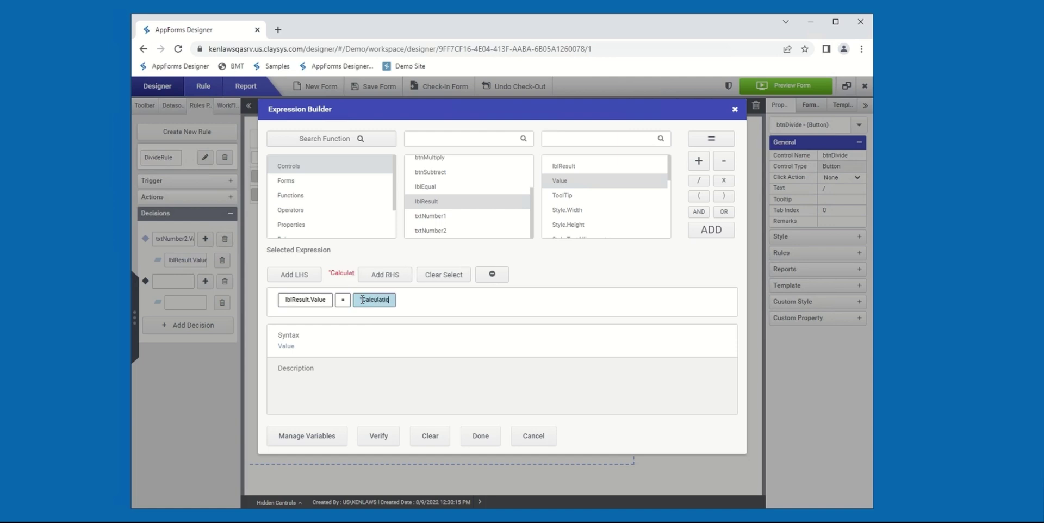
type("n Error")
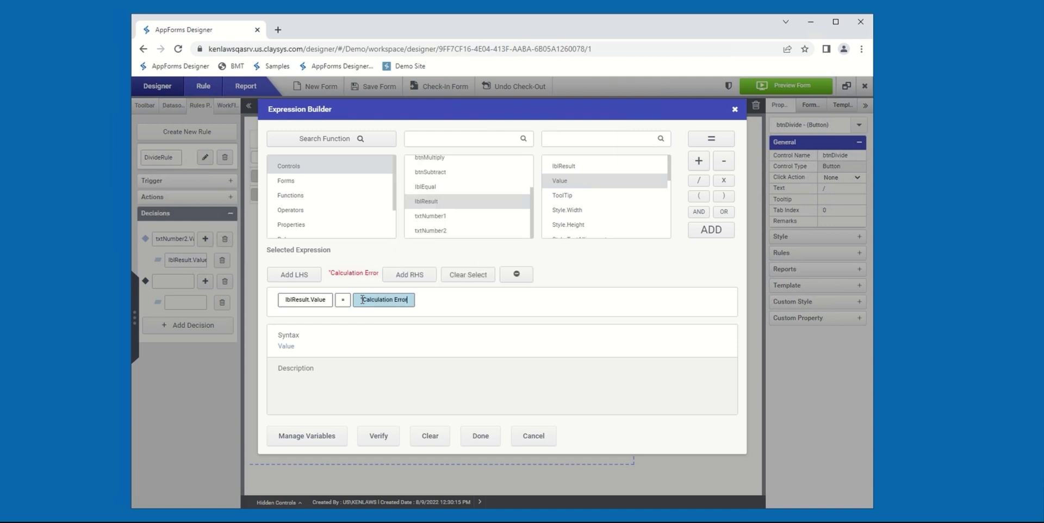
type("\"")
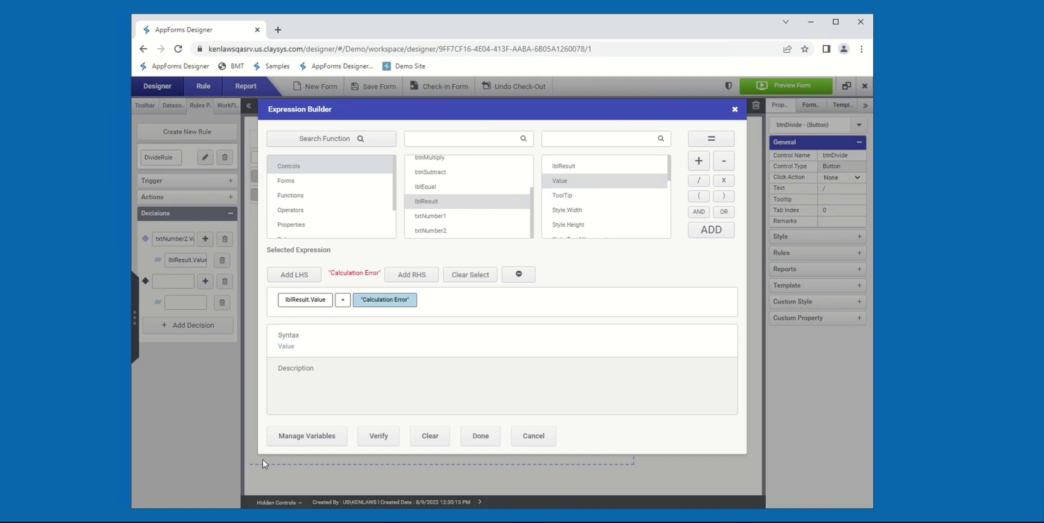
left_click(481, 436)
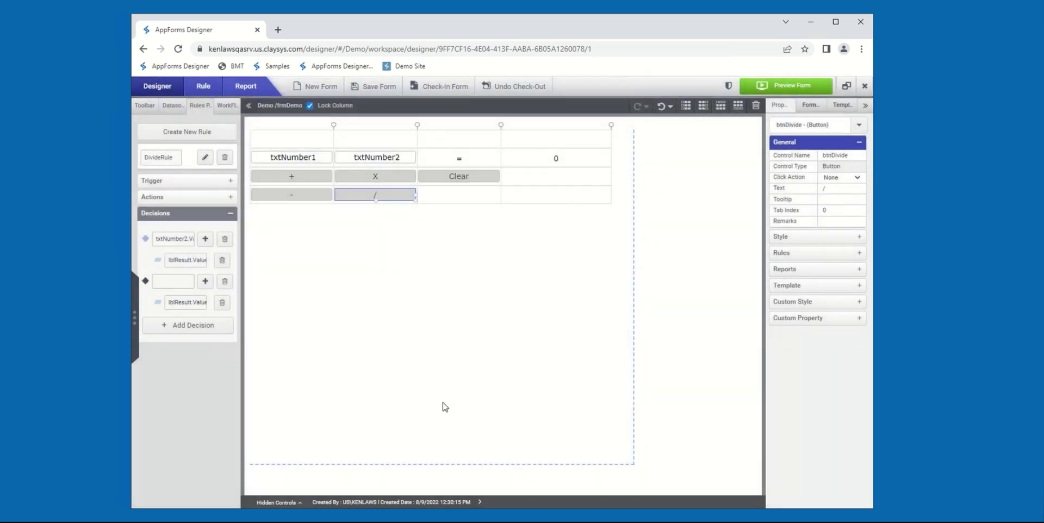
Save the form and test the division of 20 by 5 in its preview
left_click(384, 89)
left_click(788, 86)
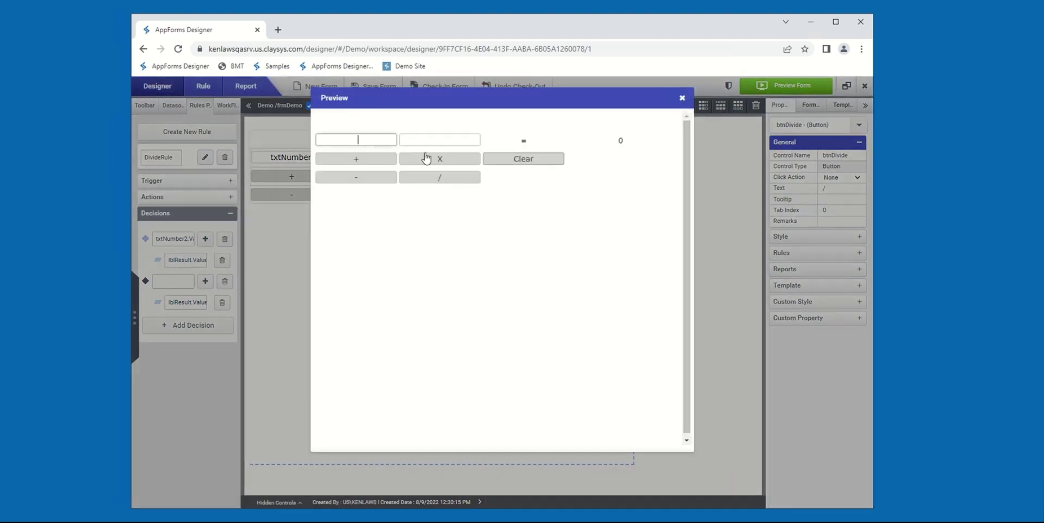
left_click(358, 138)
type("20")
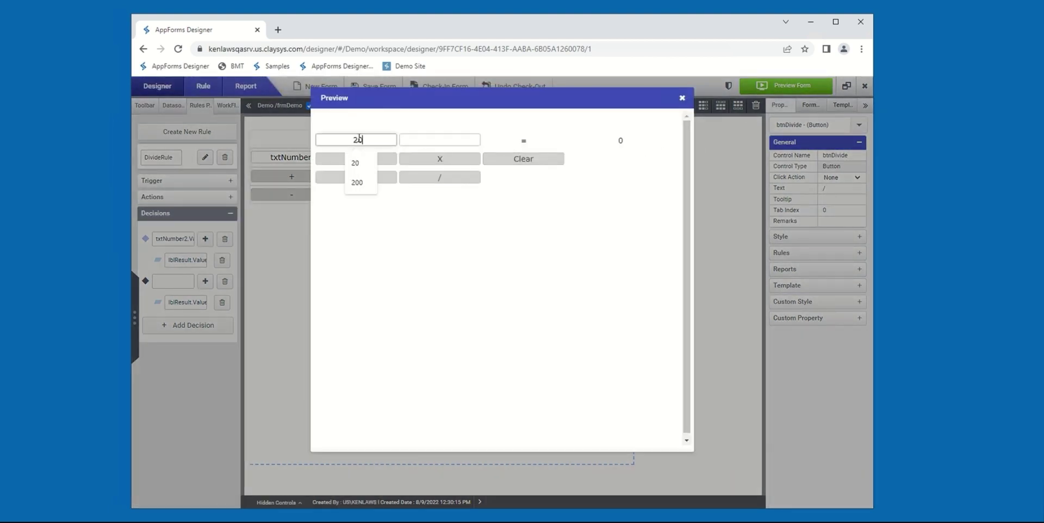
left_click(435, 140)
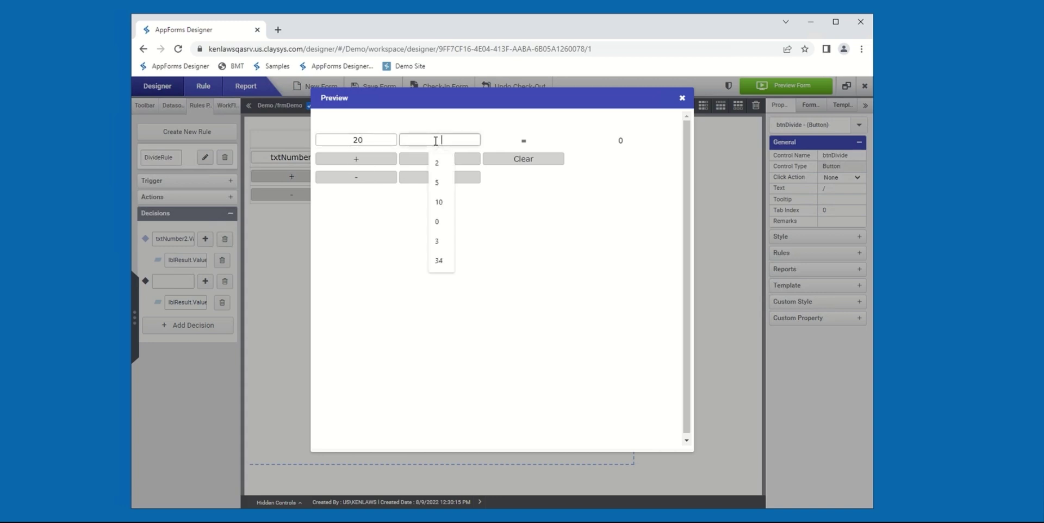
type("5")
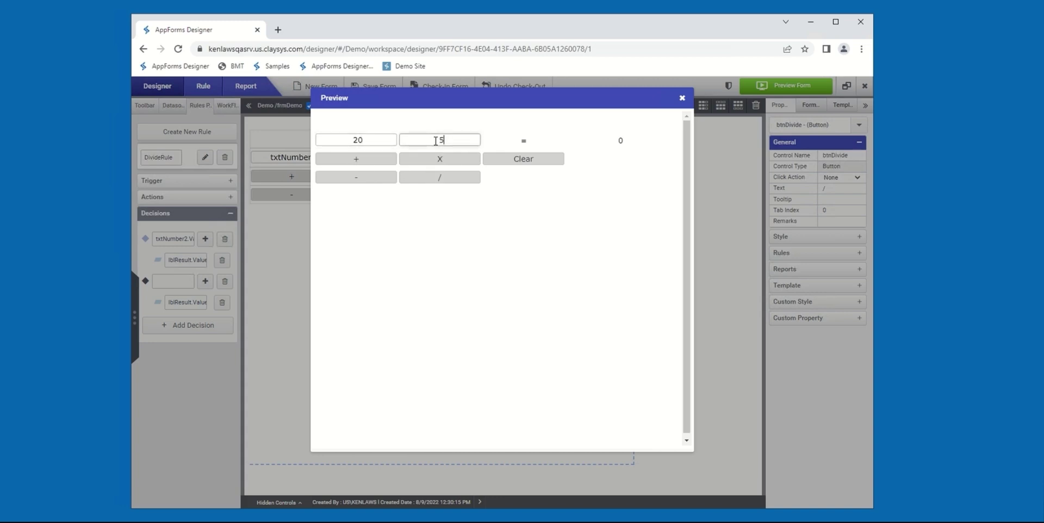
left_click(438, 179)
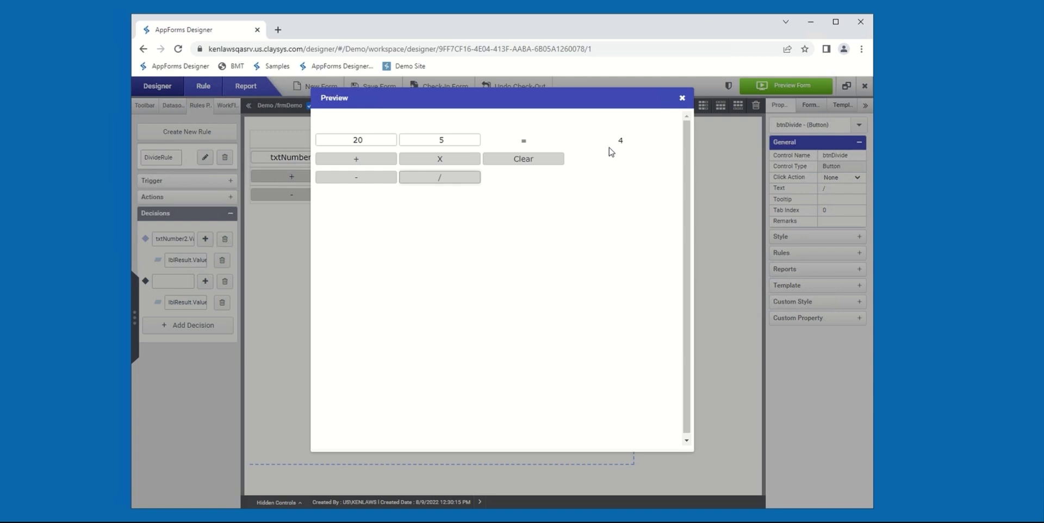
Test the division with a second number of 0 in the preview, and close the preview
double_click(432, 139)
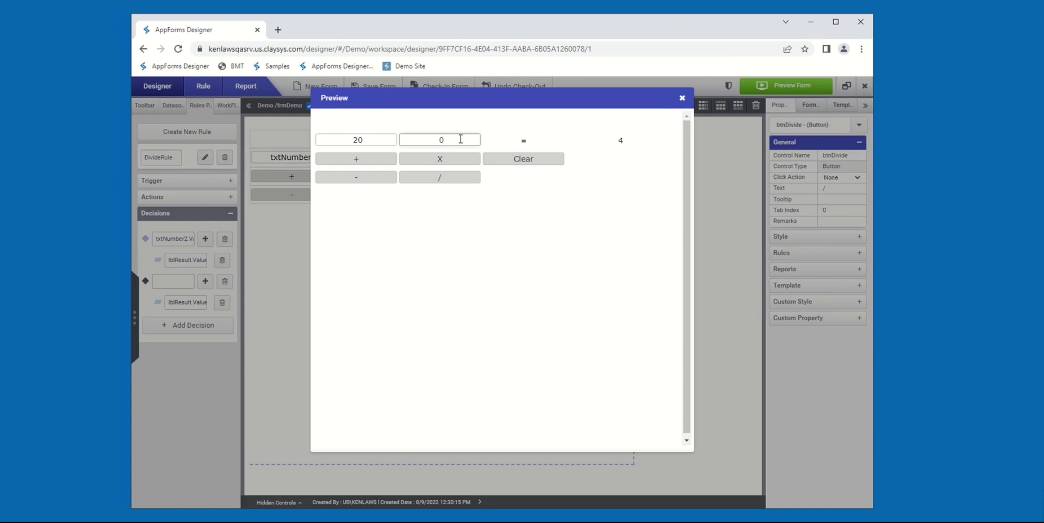
left_click(446, 179)
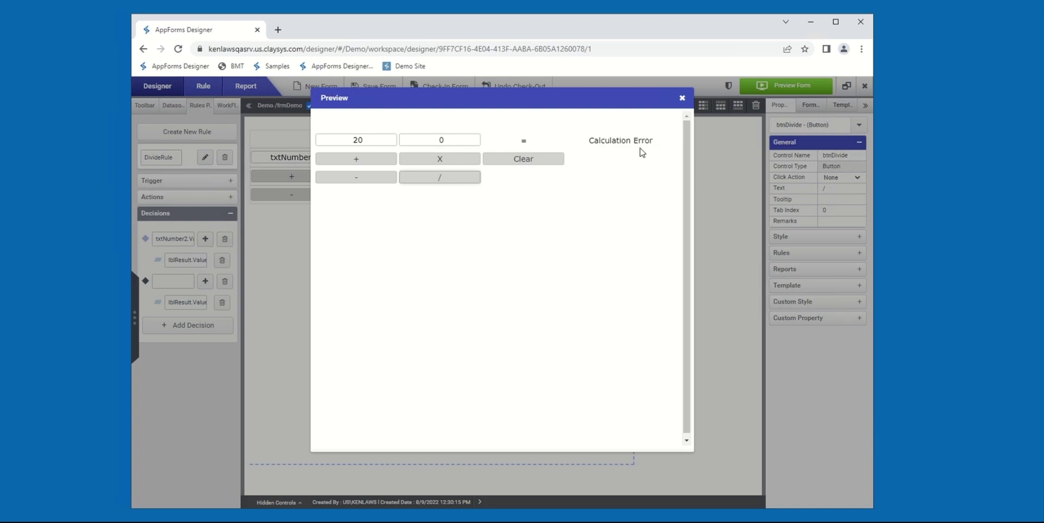
left_click(682, 99)
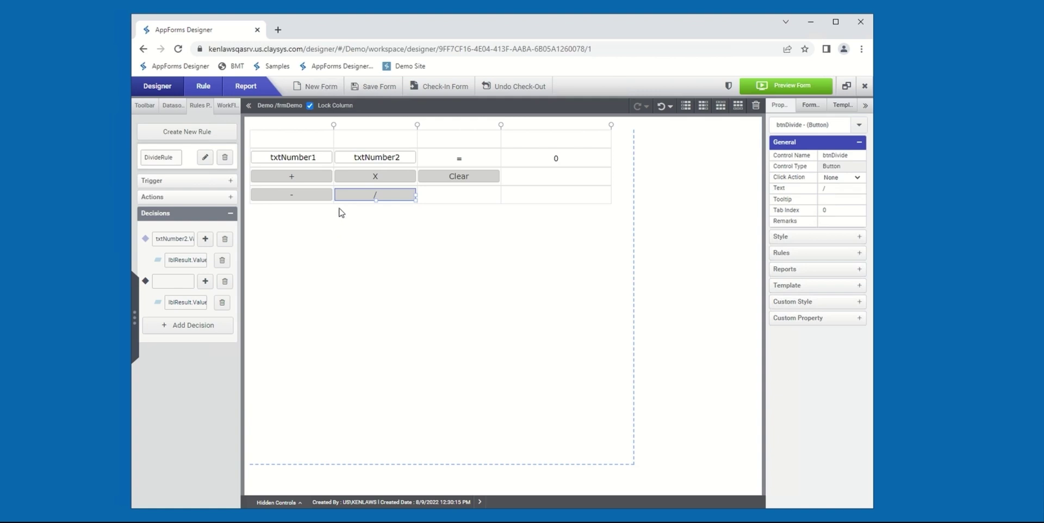
Select the form's Clear button and dismiss its quick settings
left_click(433, 180)
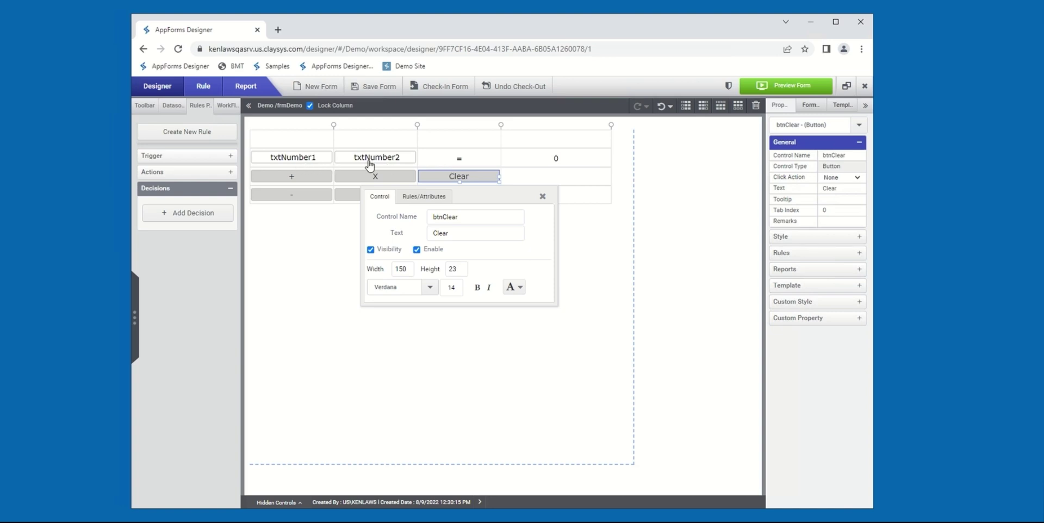
left_click(542, 197)
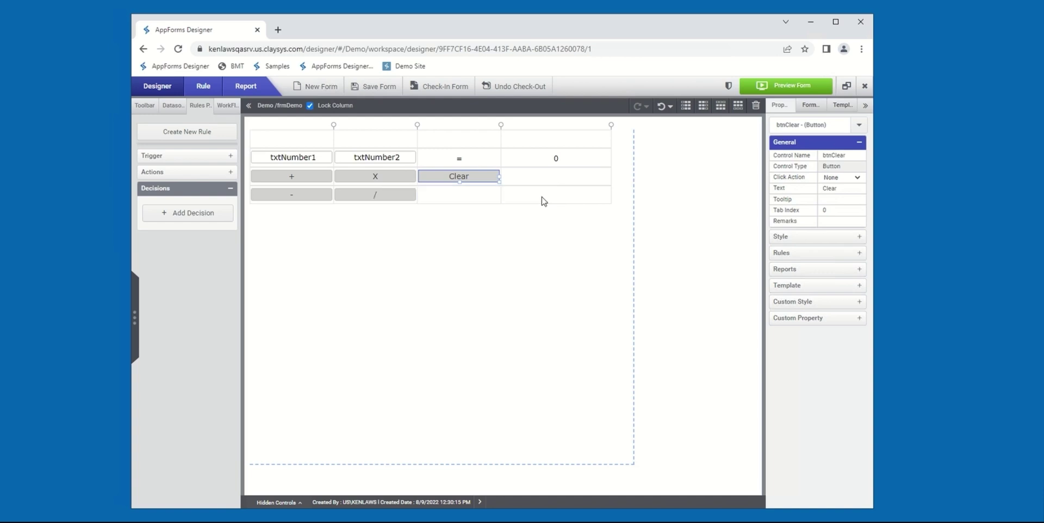
Switch to the rule workspace and examine the available Control and Default triggers
left_click(204, 90)
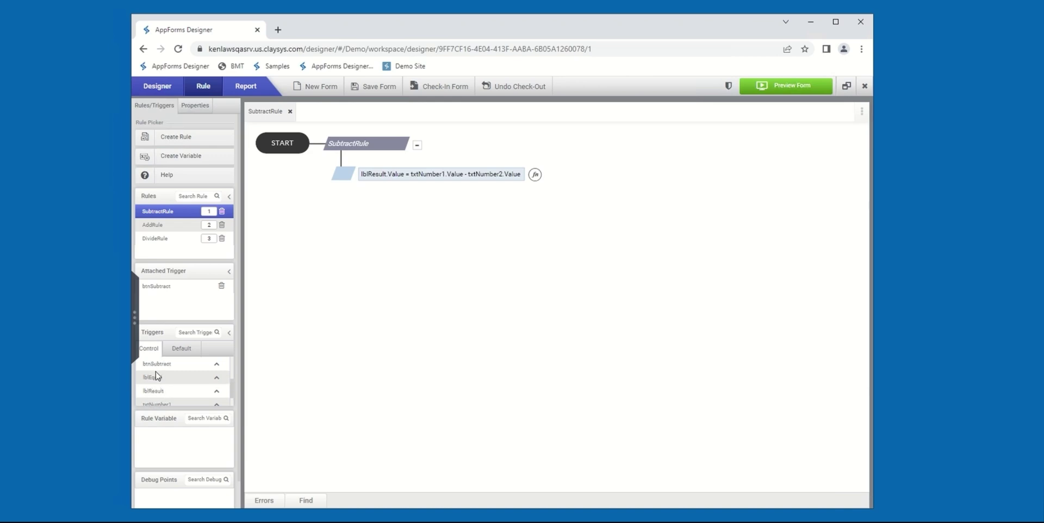
scroll(156, 375, "down", 1)
left_click(173, 349)
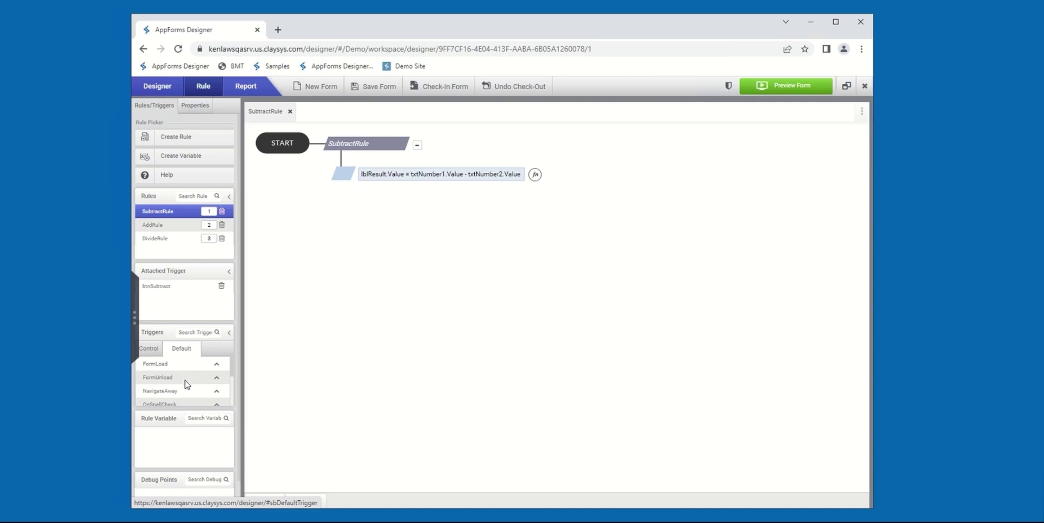
scroll(187, 387, "down", 2)
scroll(187, 387, "down", 1)
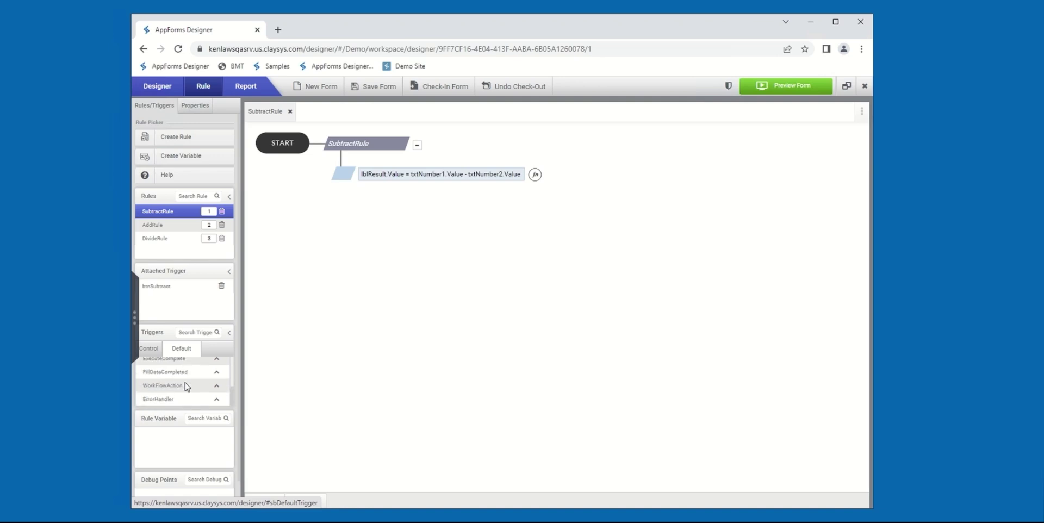
scroll(187, 387, "up", 3)
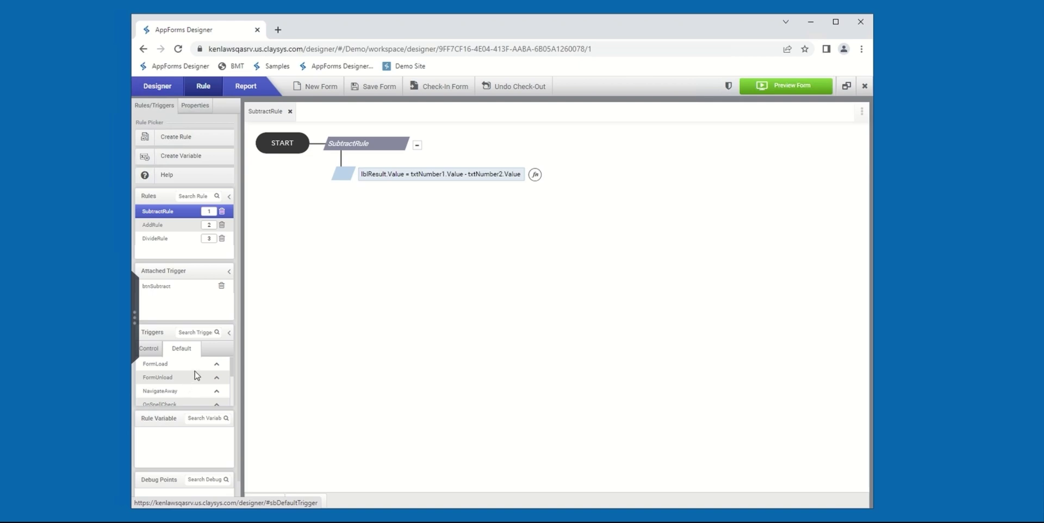
left_click(153, 351)
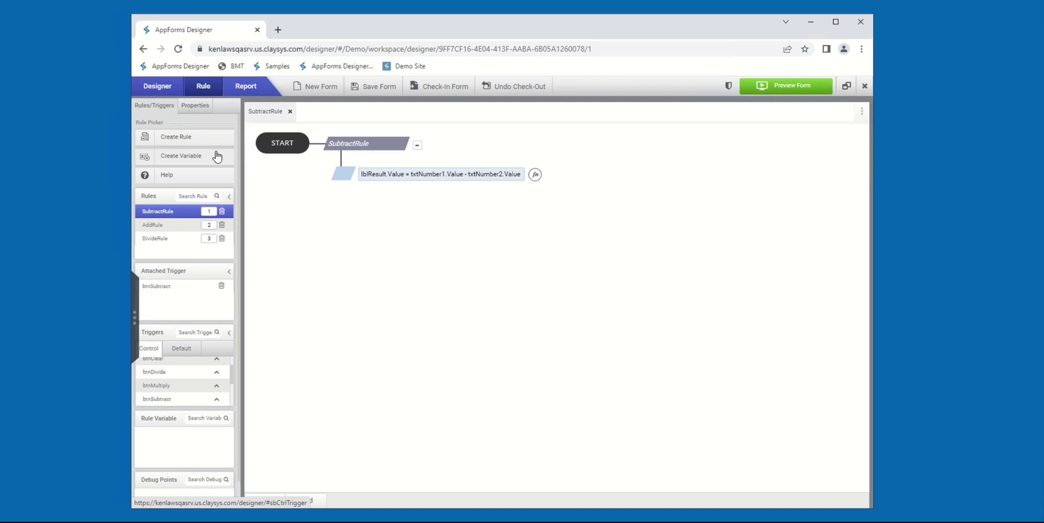
Open the rule help and browse its list of functions
left_click(169, 175)
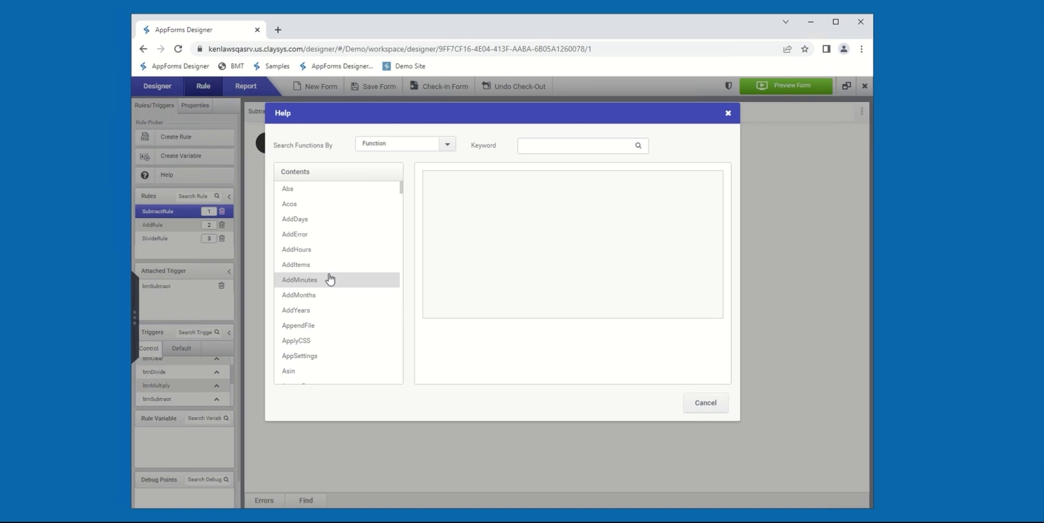
scroll(329, 279, "down", 3)
scroll(329, 279, "down", 3)
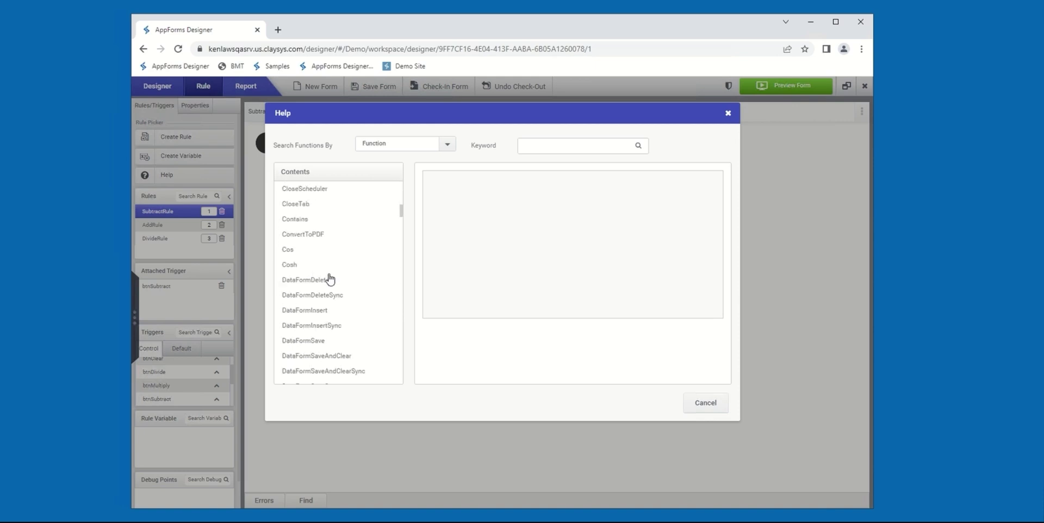
scroll(330, 279, "up", 6)
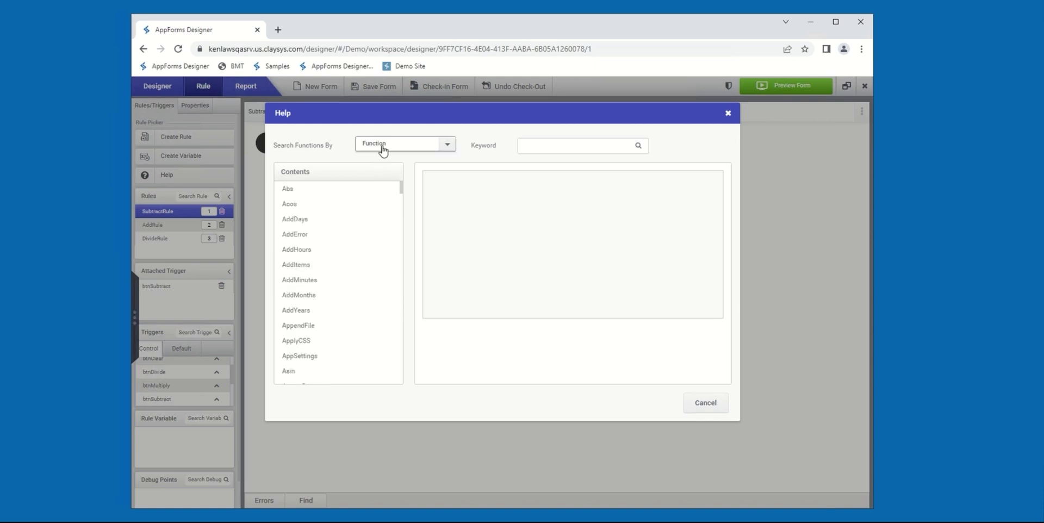
Look up the MessageBox function by keyword in the help, and change the function search mode to Description
left_click(580, 145)
type("MessageBox")
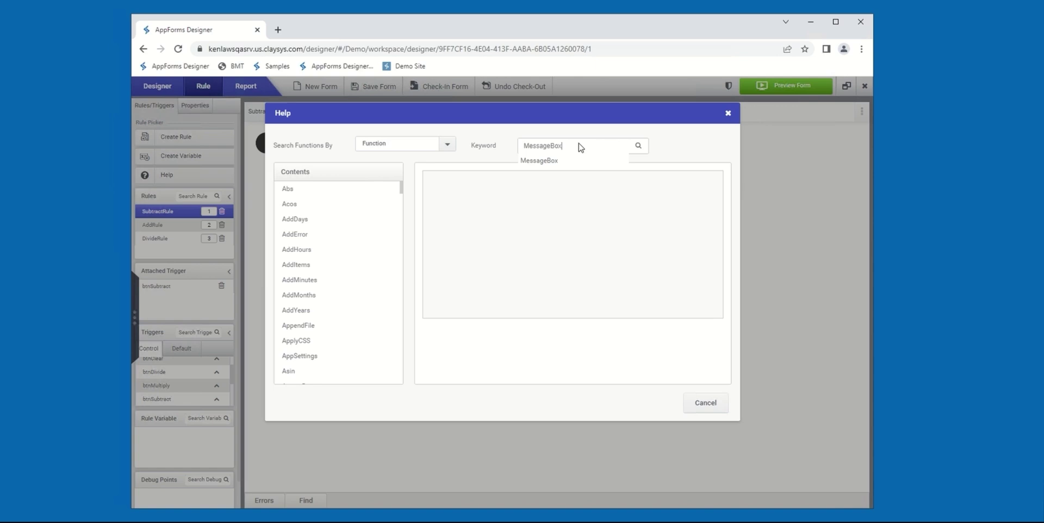
key("Return")
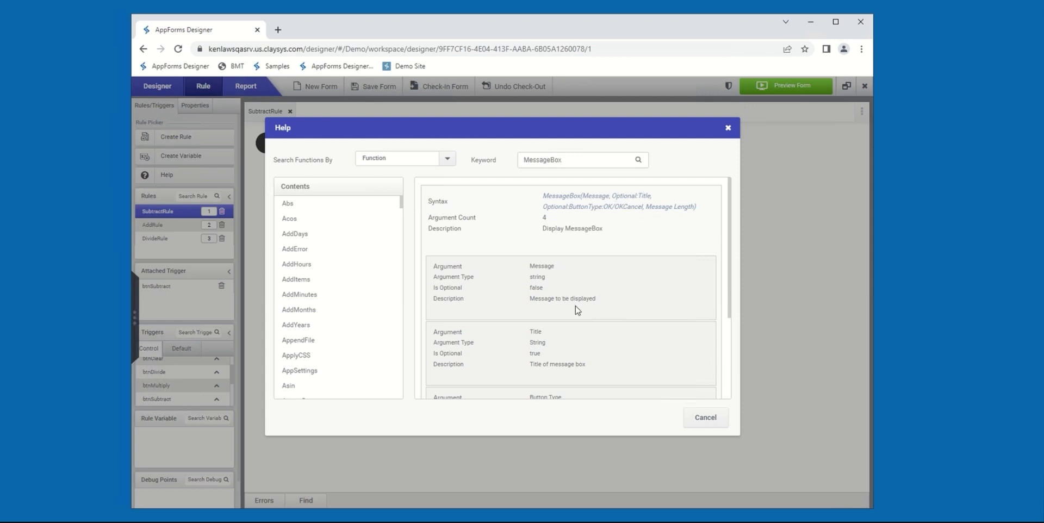
left_click(396, 161)
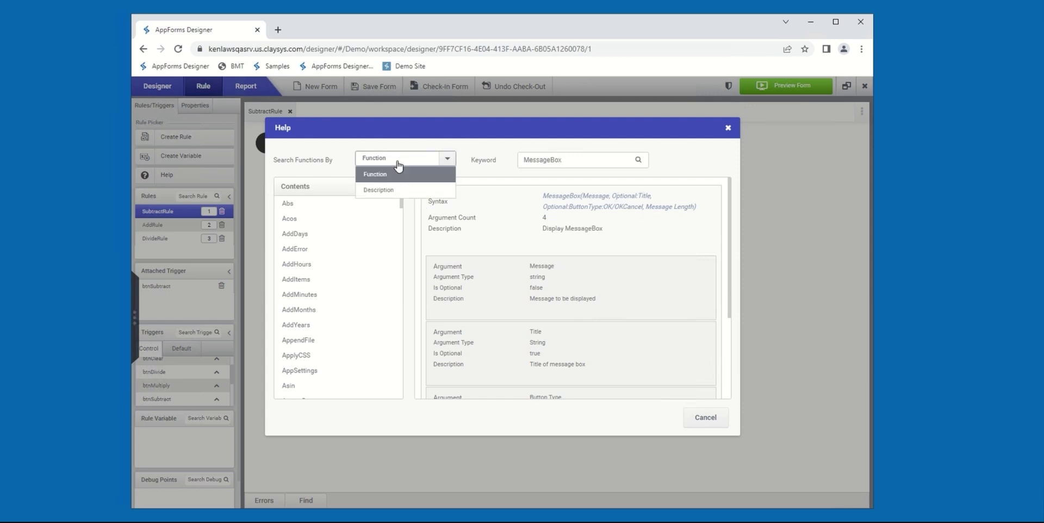
left_click(386, 191)
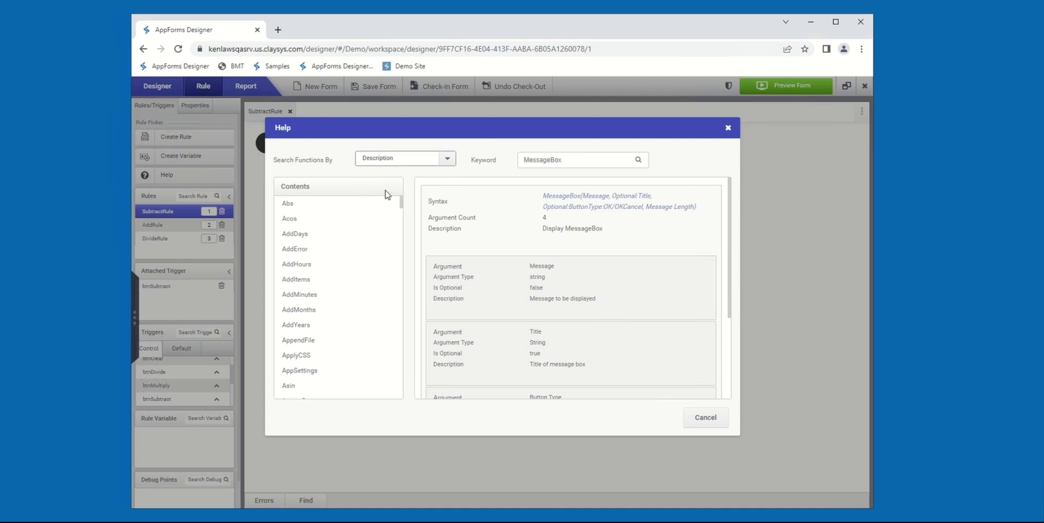
Search the function help by description for "sub", view the sub string function's entry, and close the help
double_click(540, 164)
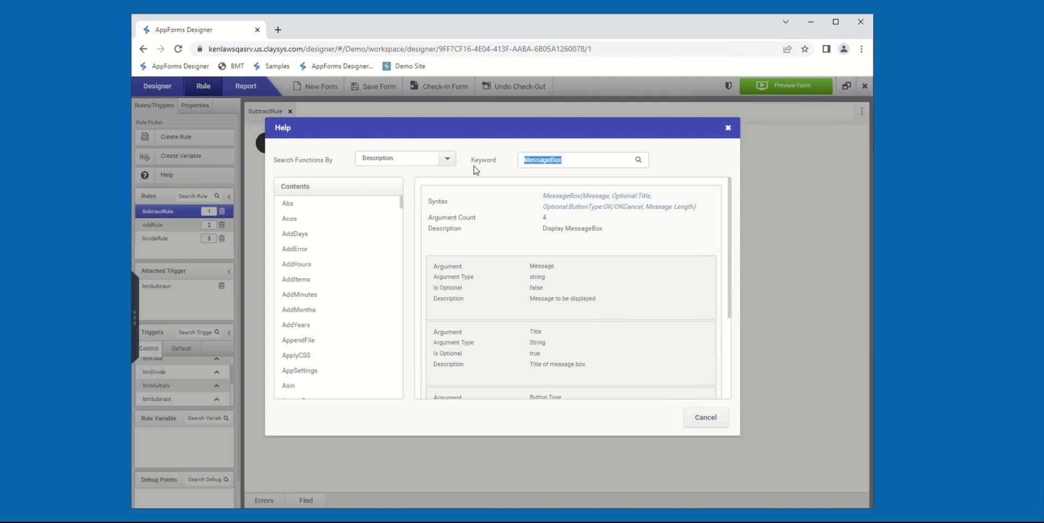
key("BackSpace")
type("sub")
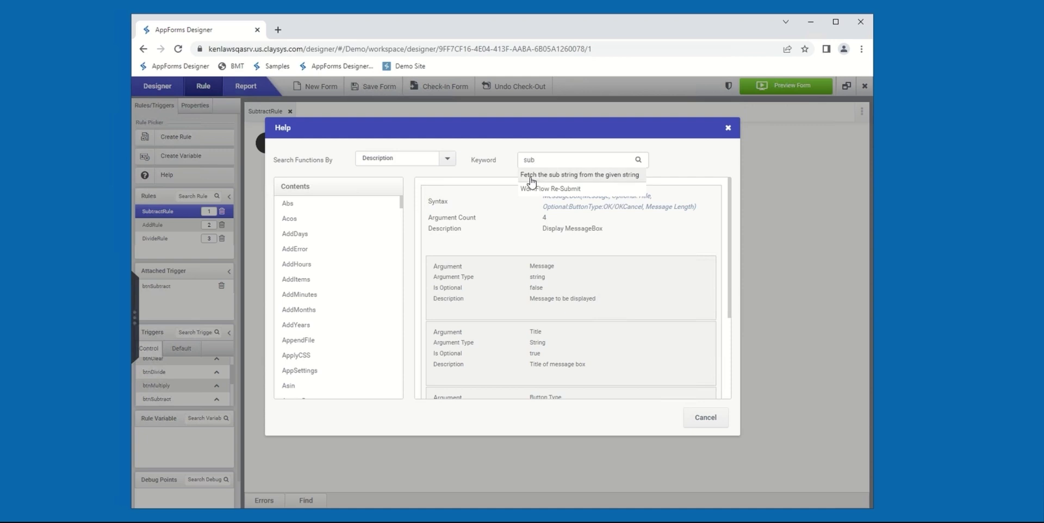
left_click(603, 179)
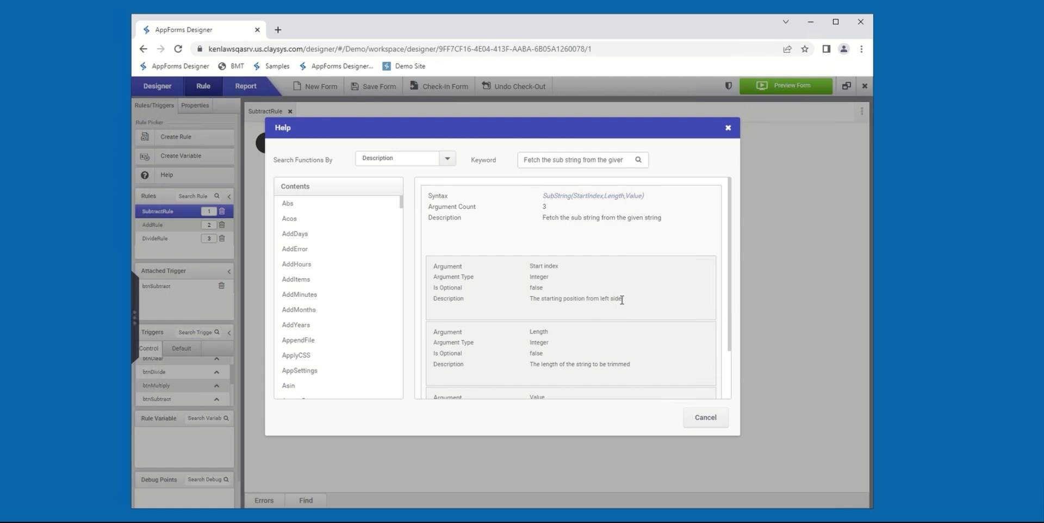
left_click(691, 420)
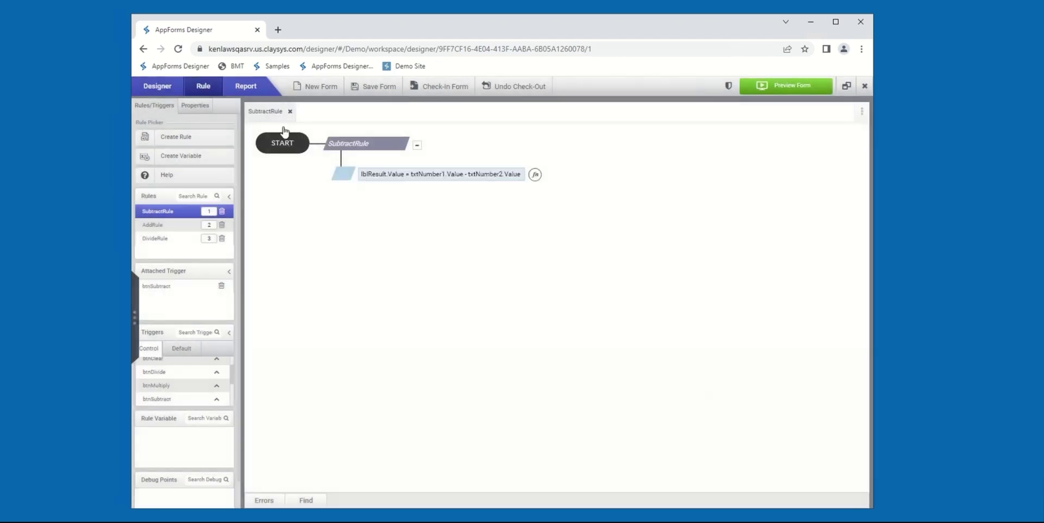
Create a new rule and name it ClearRule
left_click(176, 142)
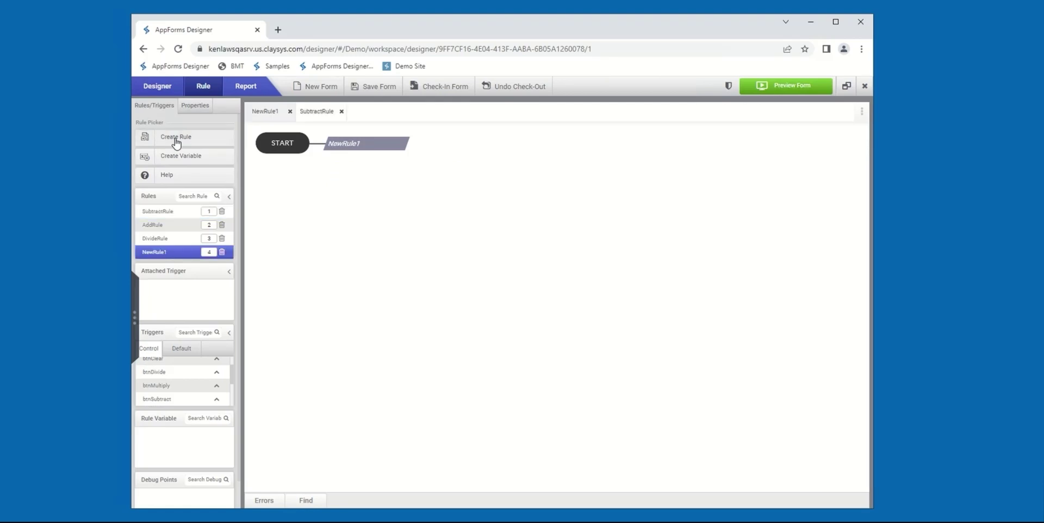
left_click_drag(358, 144, 321, 151)
type("Cle")
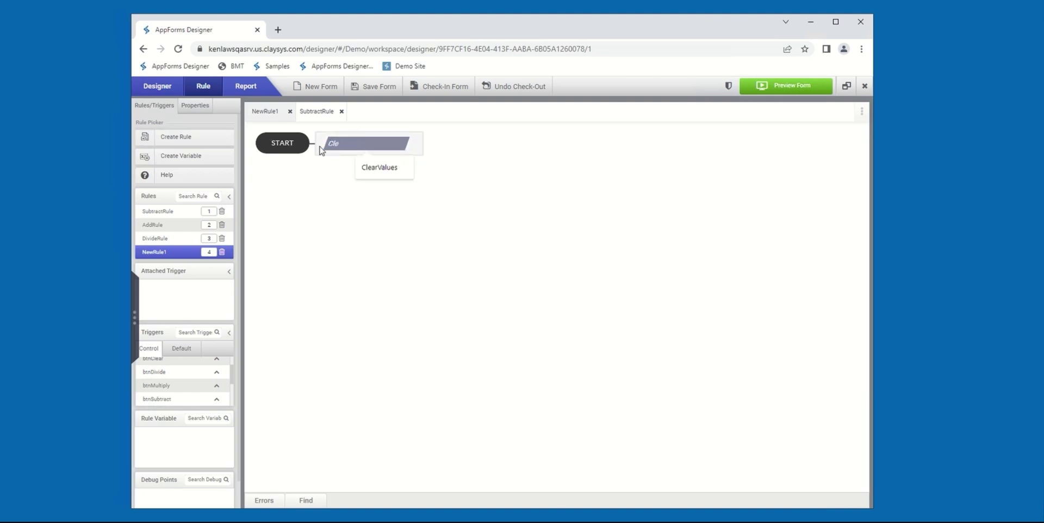
type("arRule")
Add an action to ClearRule with the expression Clear(txtNumber1,txtNumber2)
right_click(370, 155)
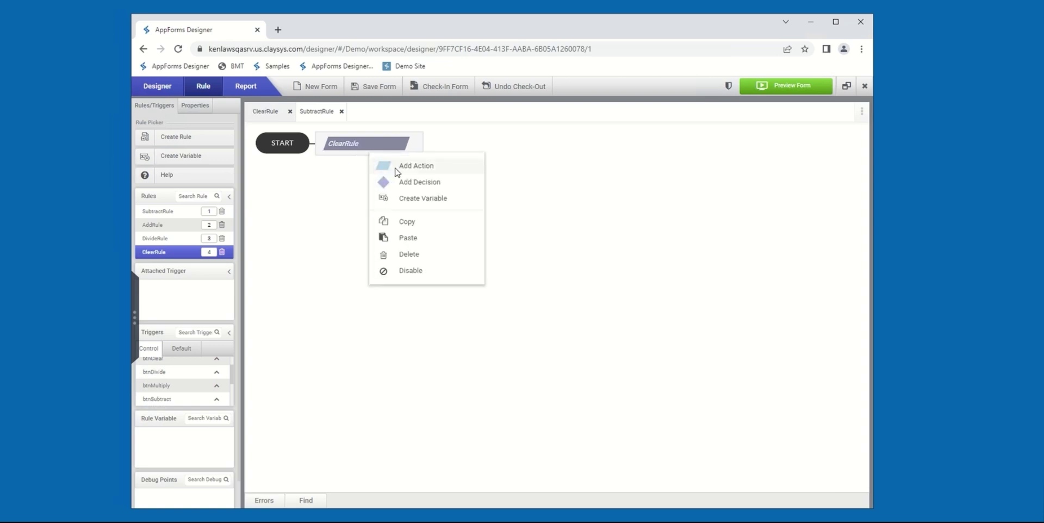
left_click(413, 165)
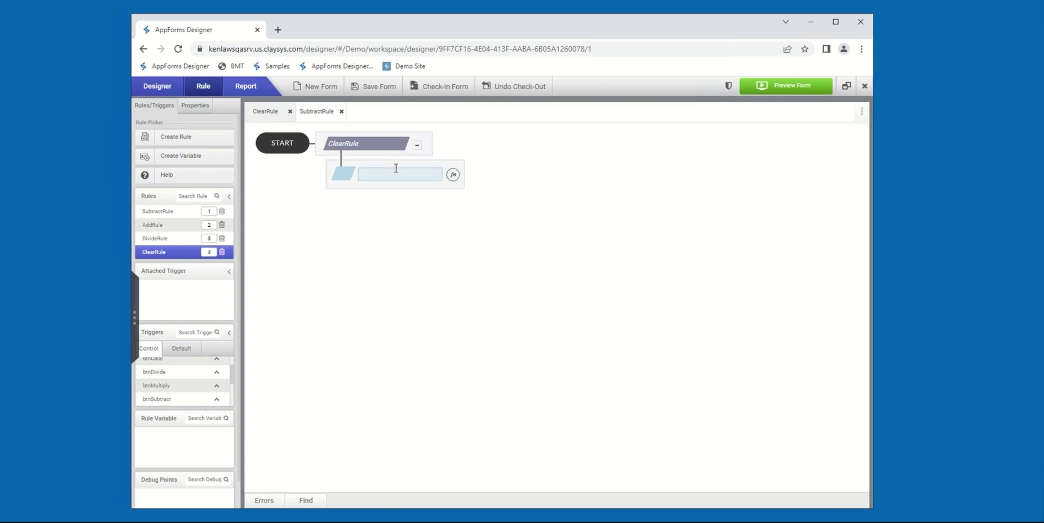
right_click(397, 140)
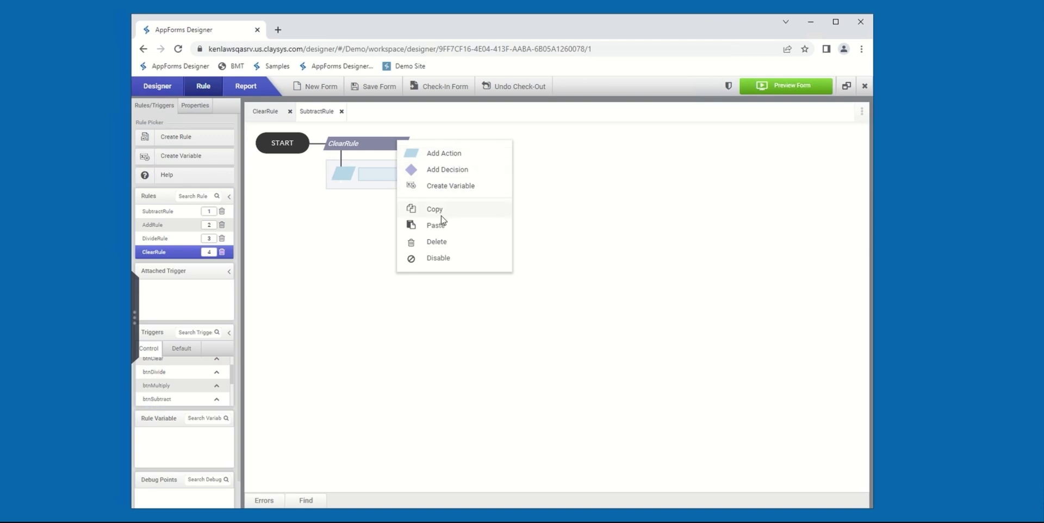
left_click(377, 174)
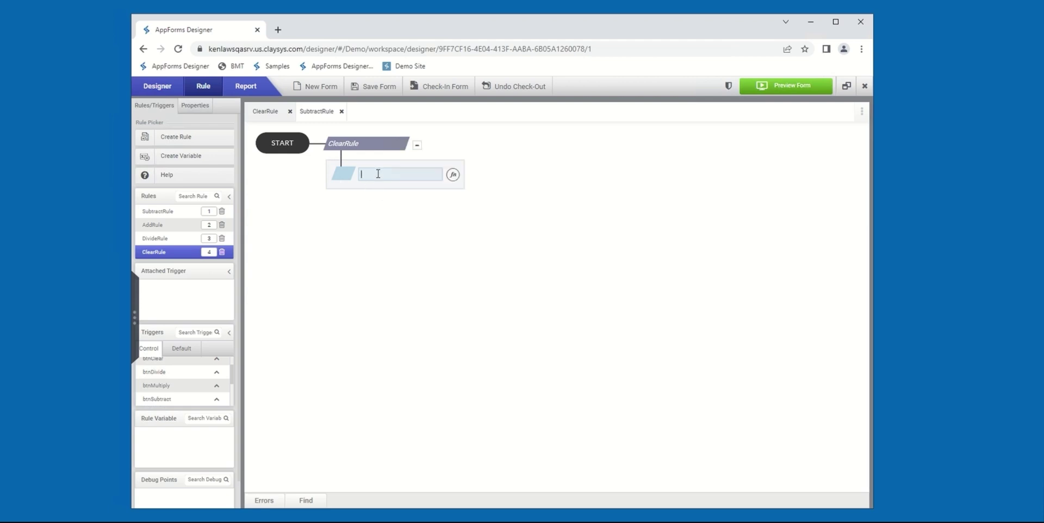
type("Clear")
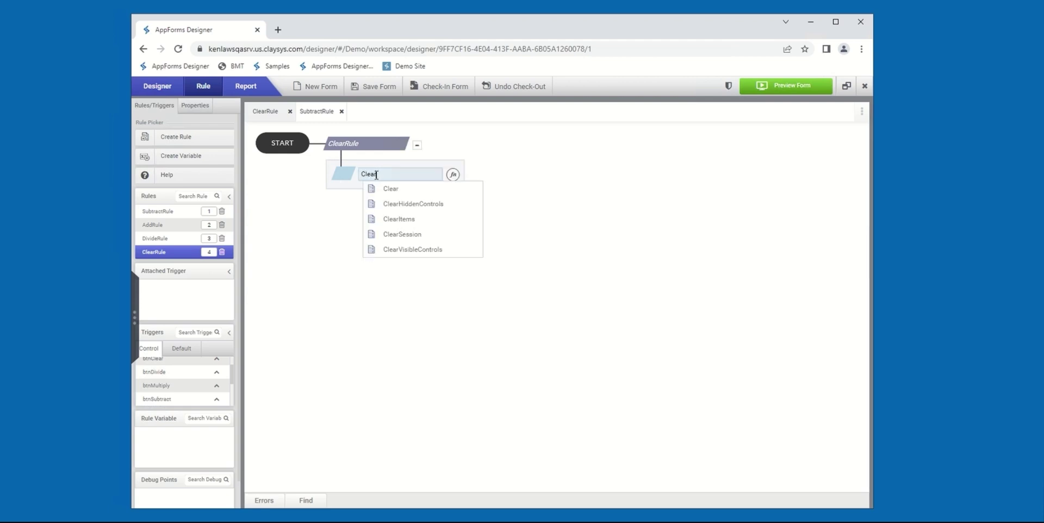
key("Return")
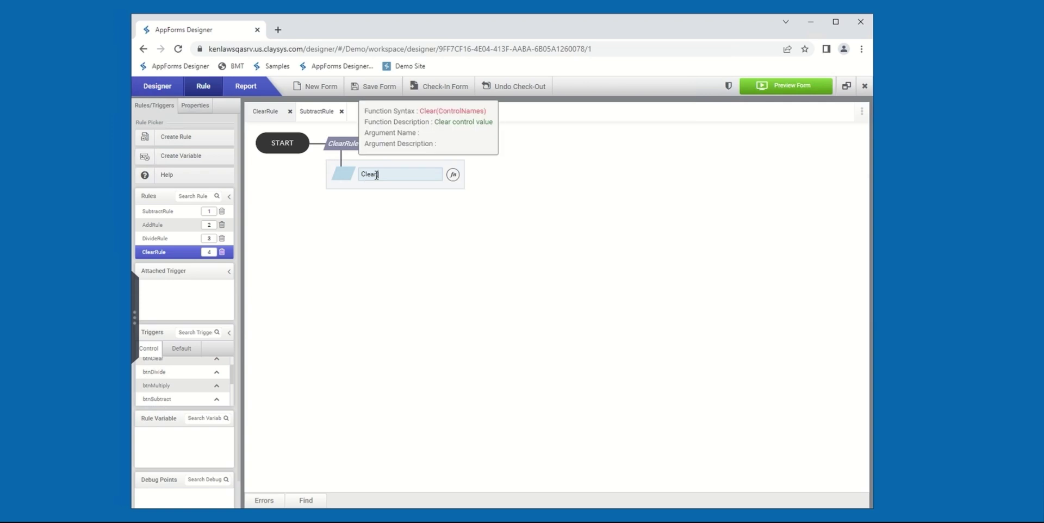
type("txt")
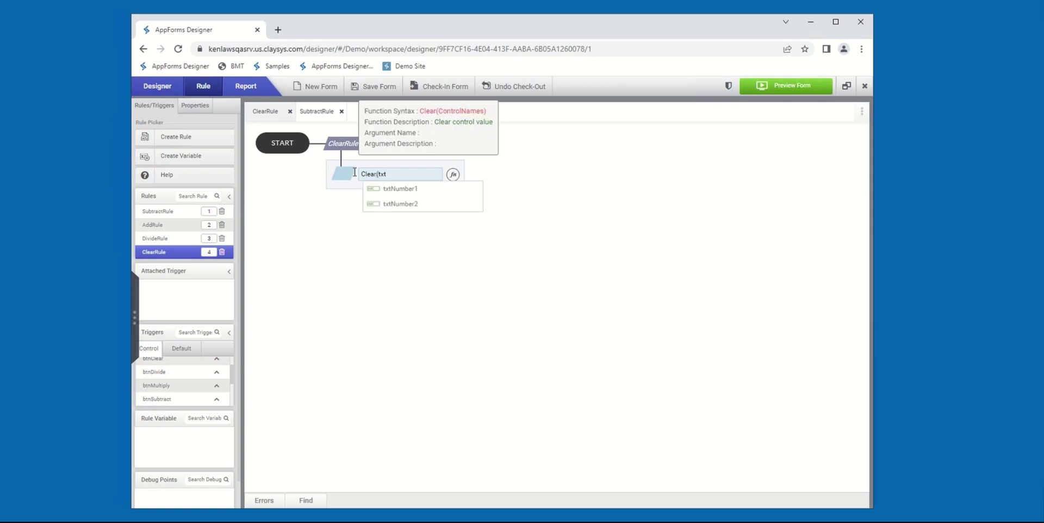
left_click(427, 192)
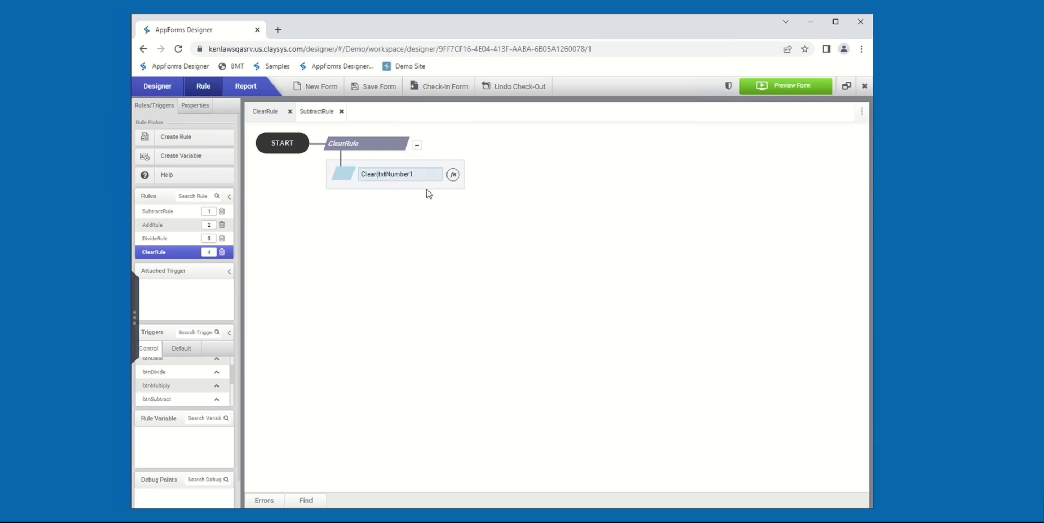
type(",txt")
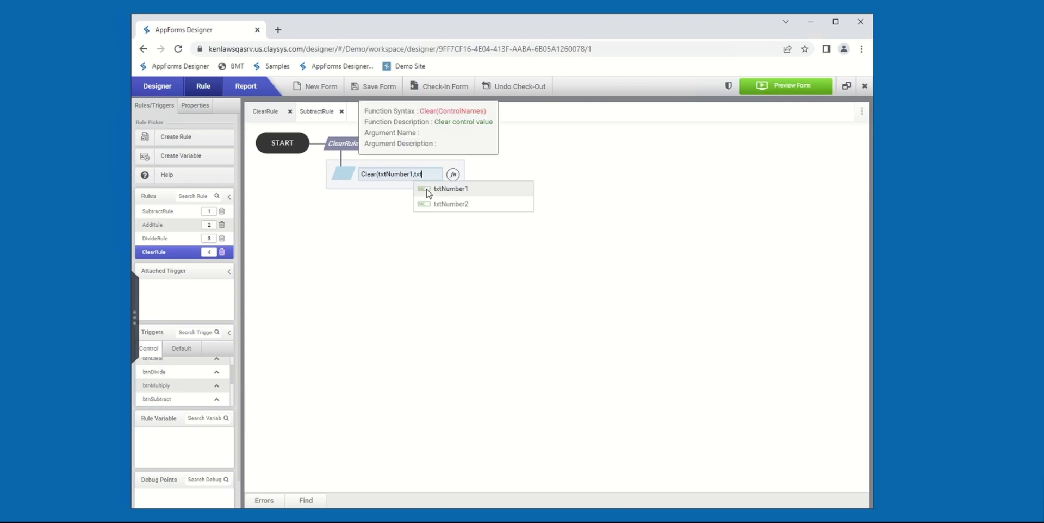
left_click(434, 204)
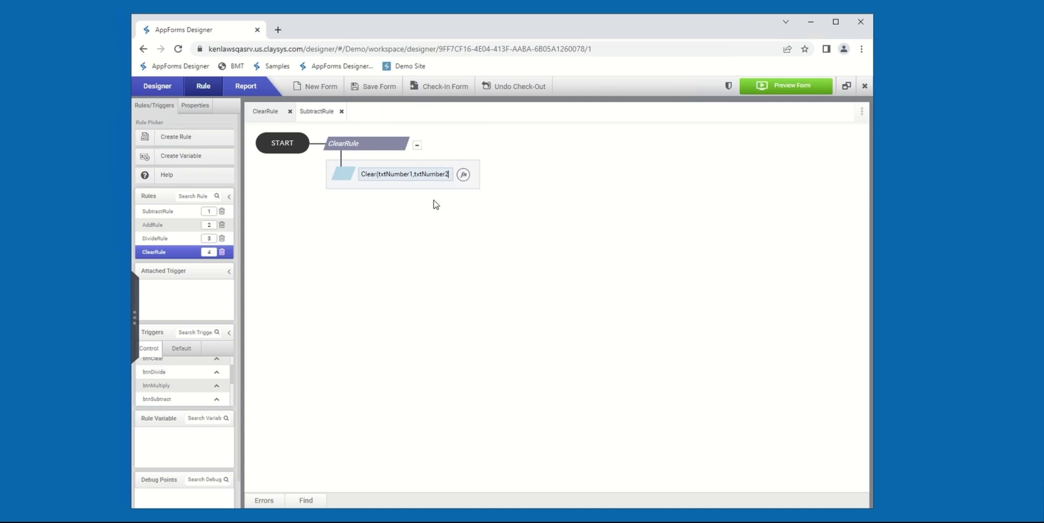
type(")")
Add an action below the Clear action and build the expression lblResult.Value=0 for it in the Expression Builder
right_click(423, 188)
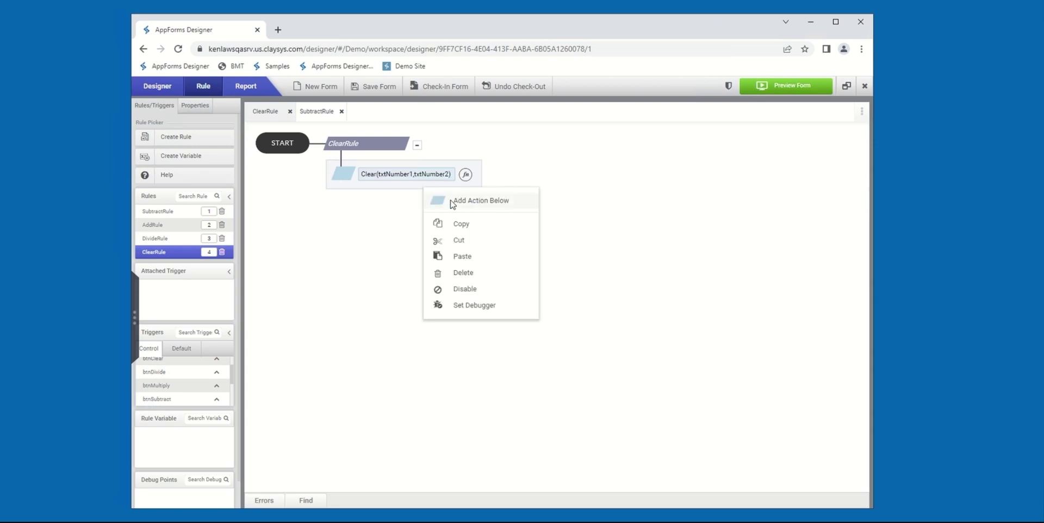
left_click(451, 202)
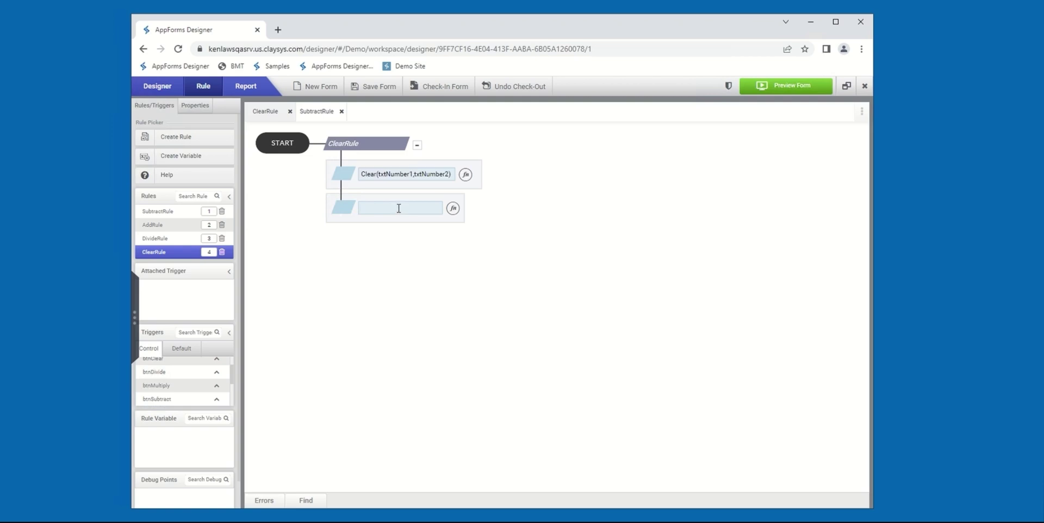
left_click(452, 209)
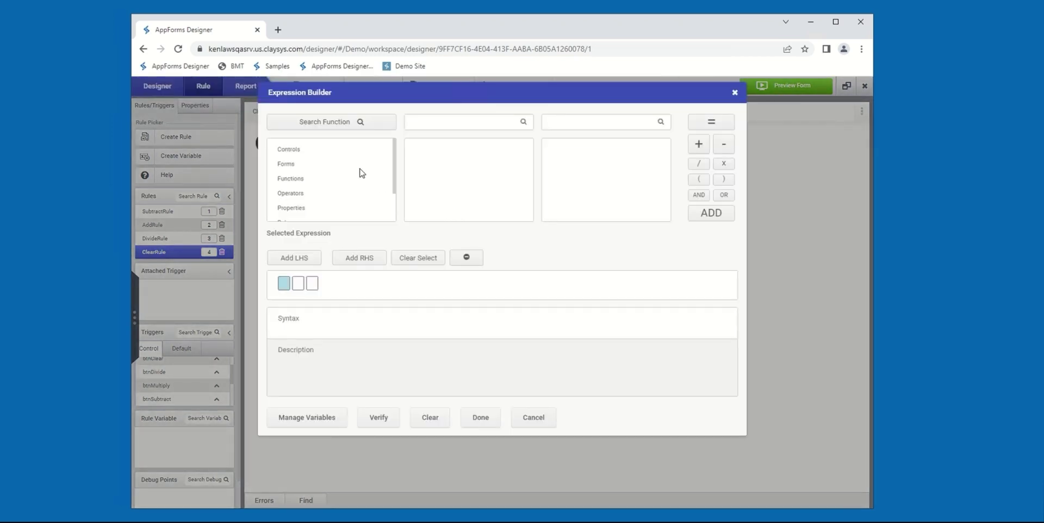
left_click(300, 156)
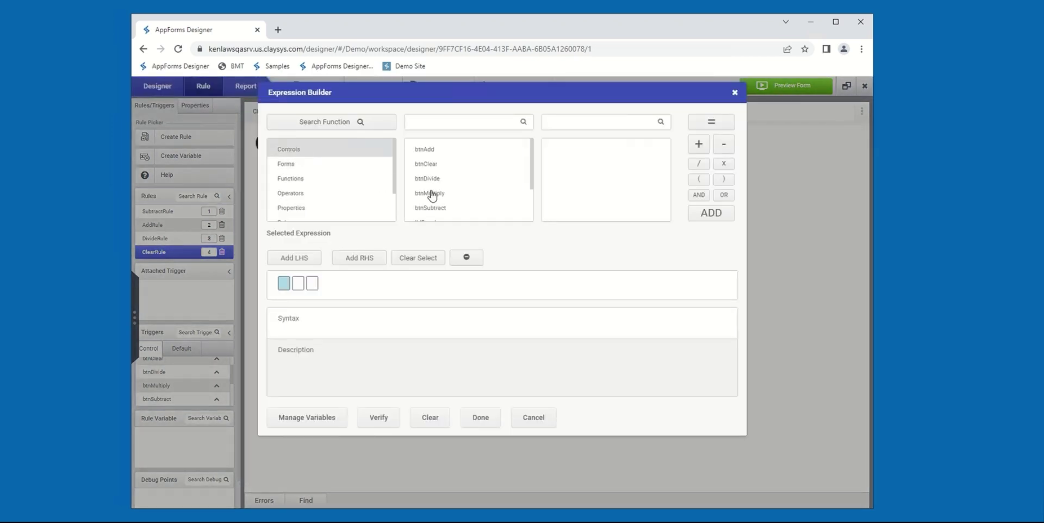
scroll(467, 187, "down", 3)
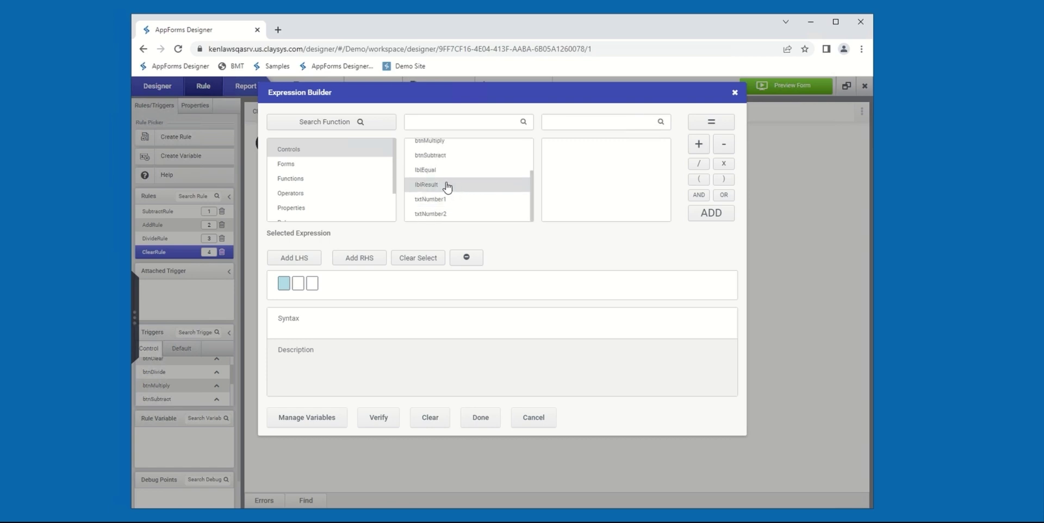
left_click(451, 188)
left_click(572, 168)
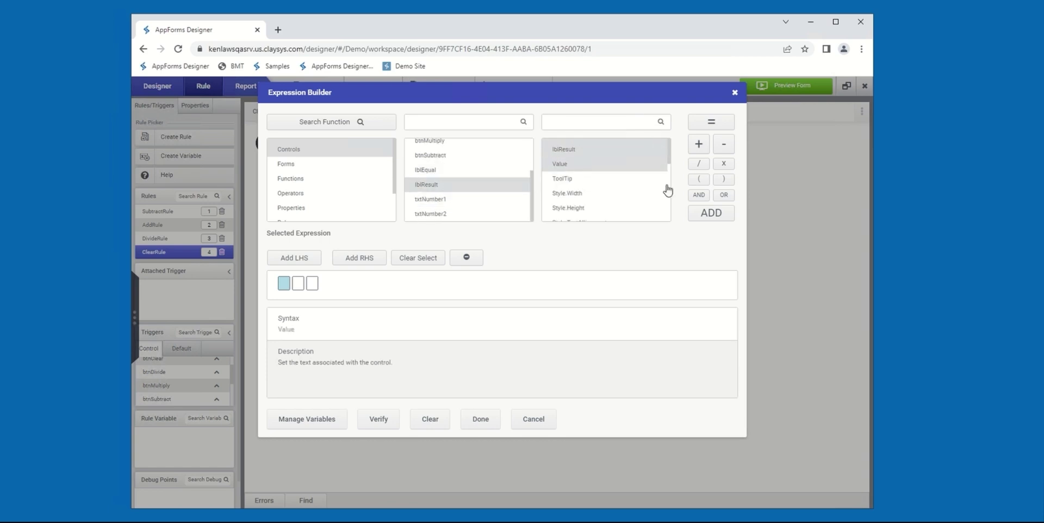
left_click(701, 217)
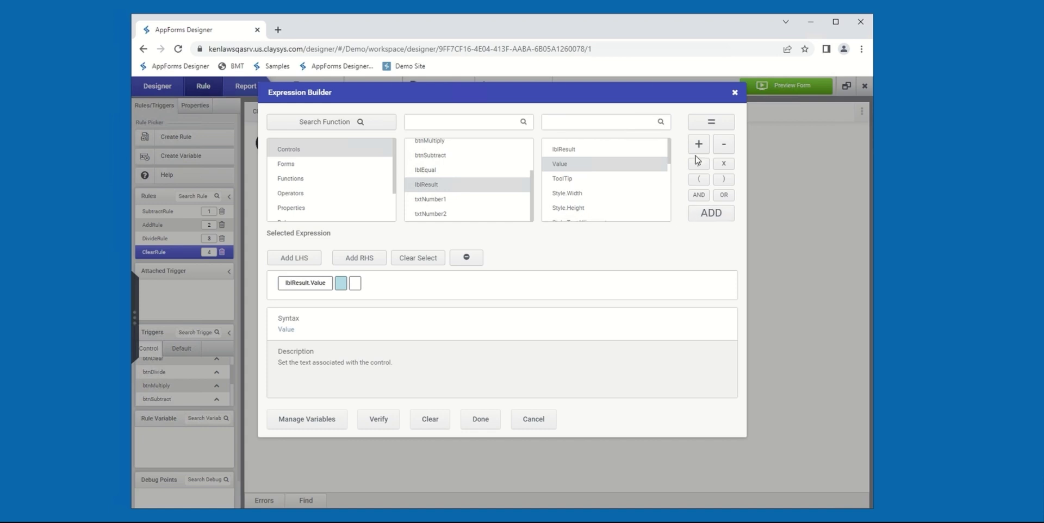
left_click(711, 123)
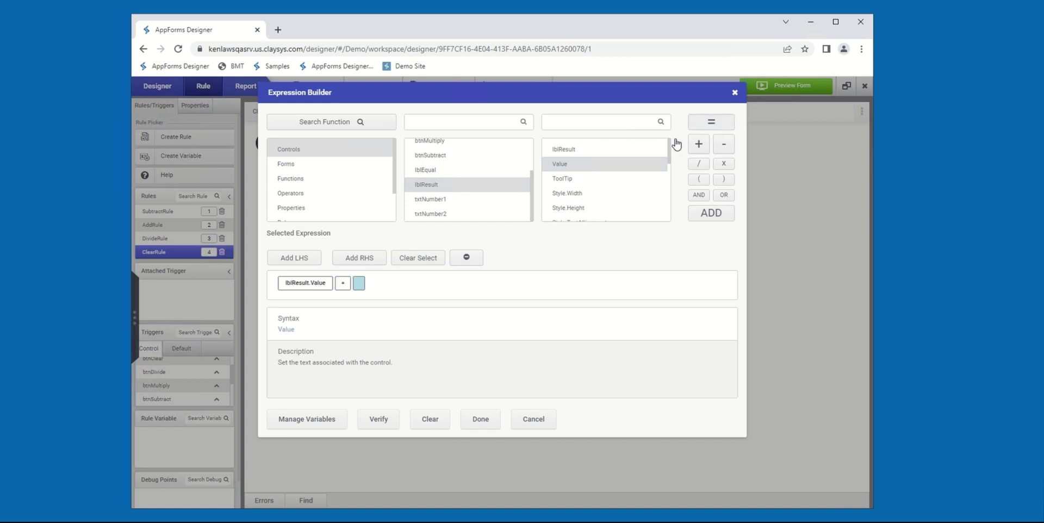
left_click(359, 283)
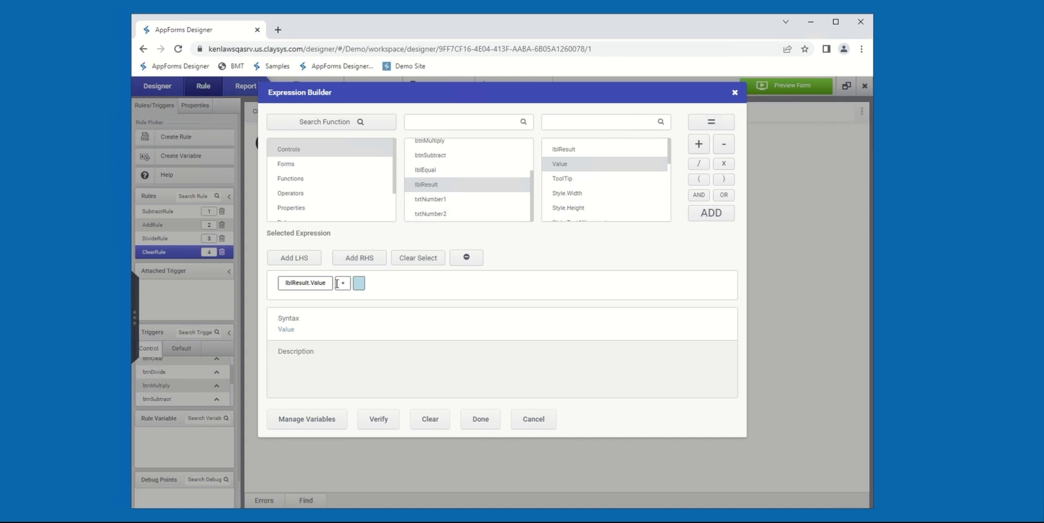
type("0")
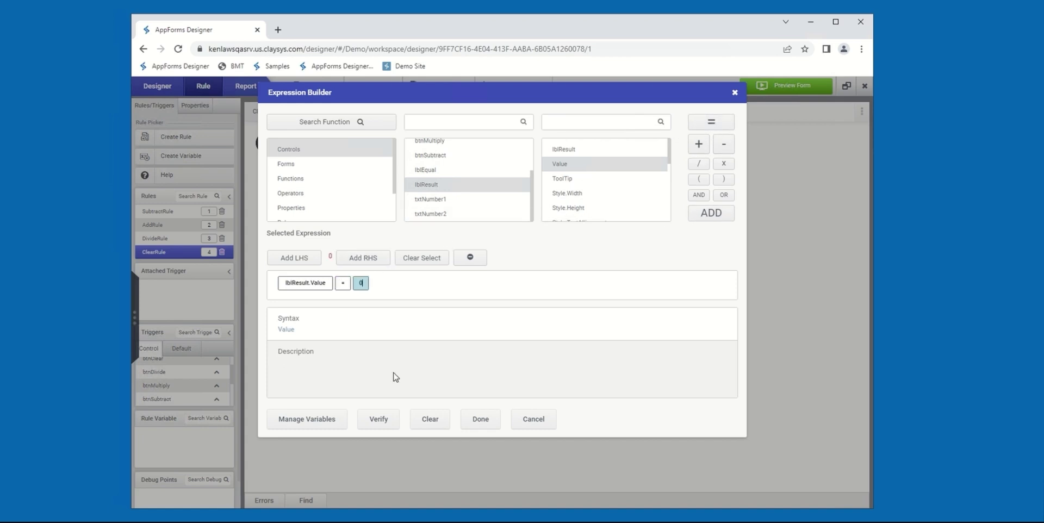
left_click(481, 419)
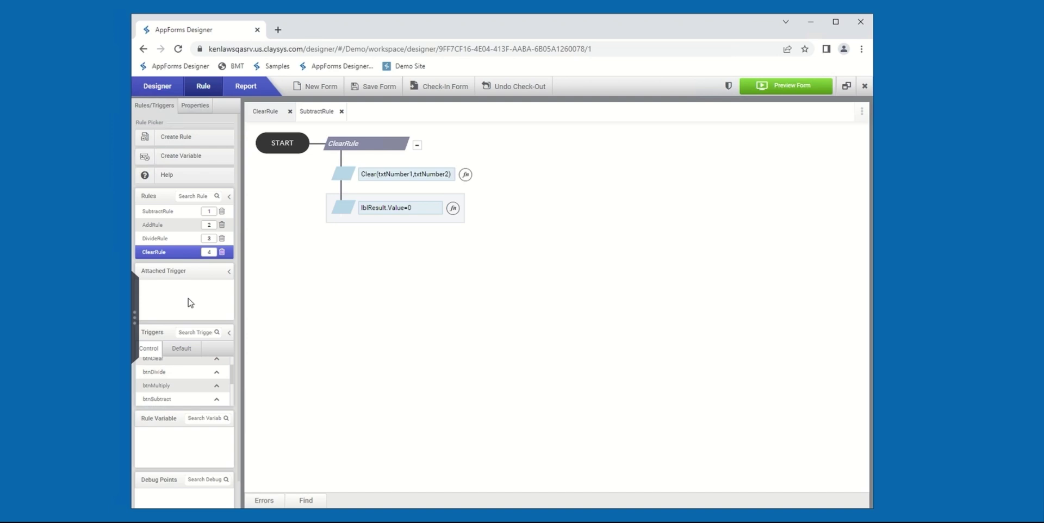
Preview the form, test adding 52 and 1 and the Clear button, and close the preview
left_click(788, 91)
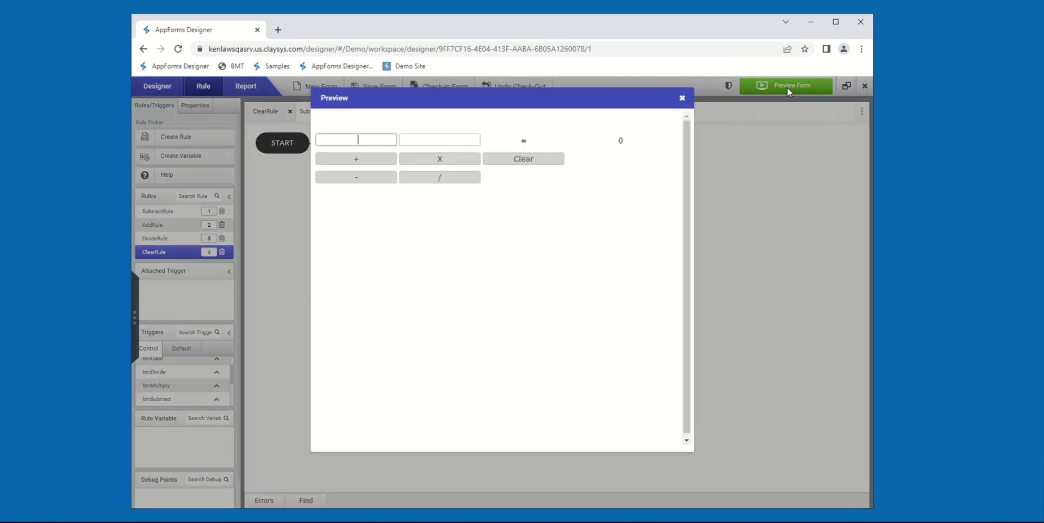
type("52")
left_click(457, 140)
type("1")
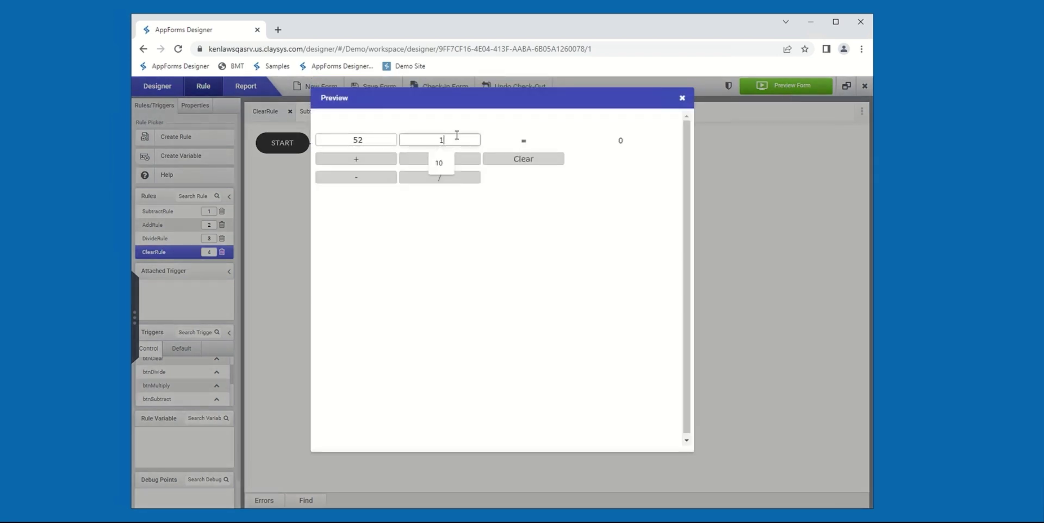
left_click(372, 160)
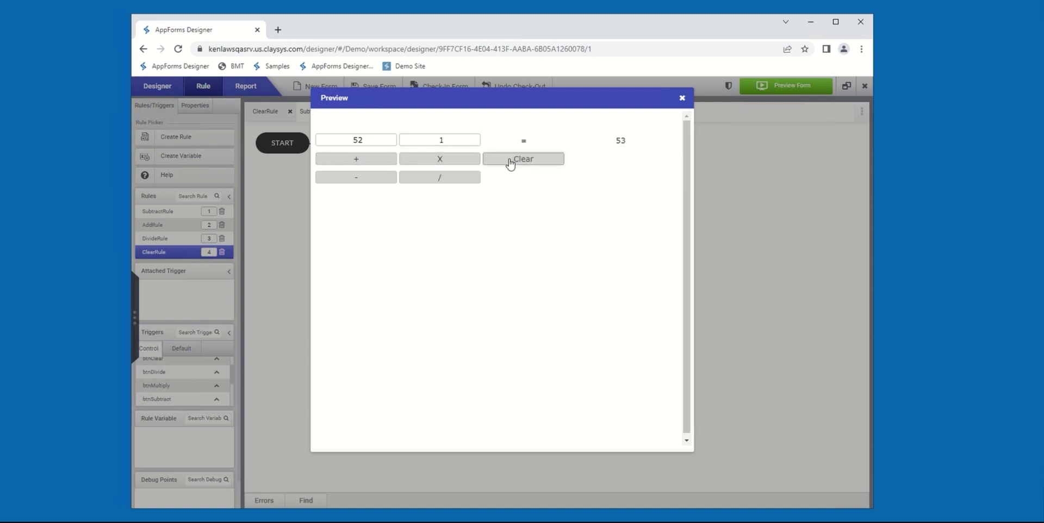
left_click(682, 98)
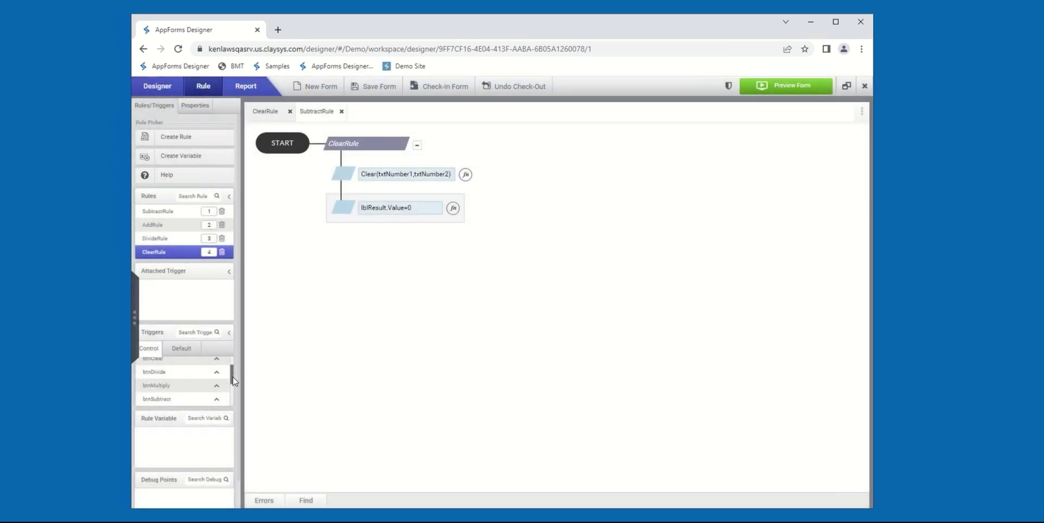
Attach the btnClear control trigger to ClearRule
mouse_move(233, 376)
left_mouse_down()
mouse_move(234, 403)
mouse_move(232, 363)
left_mouse_up()
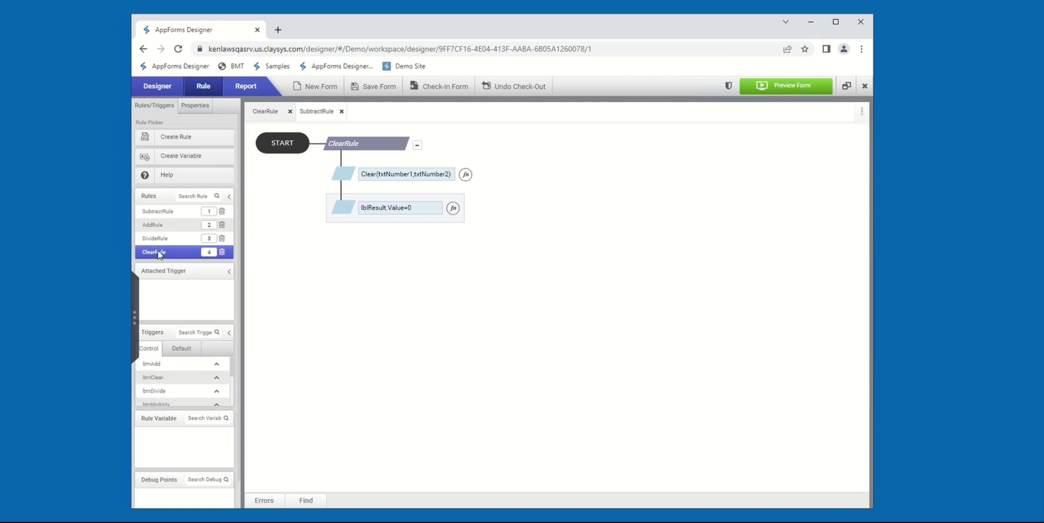
left_click(216, 380)
Preview the form again, enter 52 as the first number, and test the Clear button
left_click(792, 92)
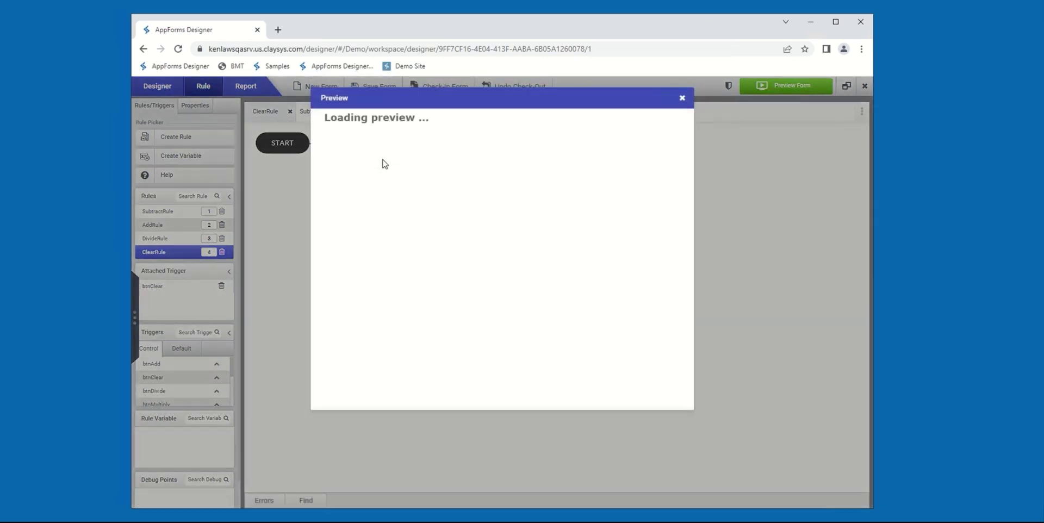
left_click(380, 140)
type("52")
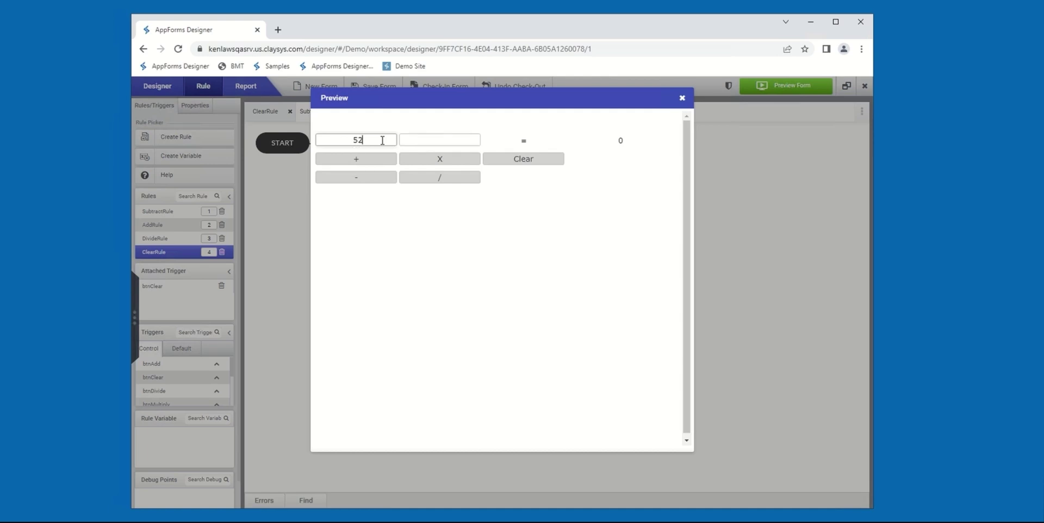
left_click(511, 160)
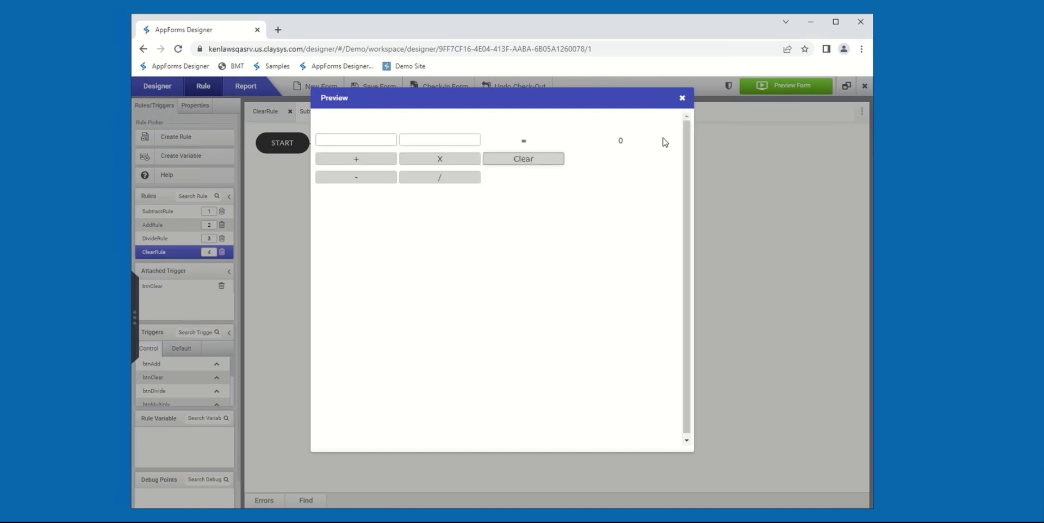
Close the preview and create a new rule for the form's X (btnMultiply) button
left_click(681, 98)
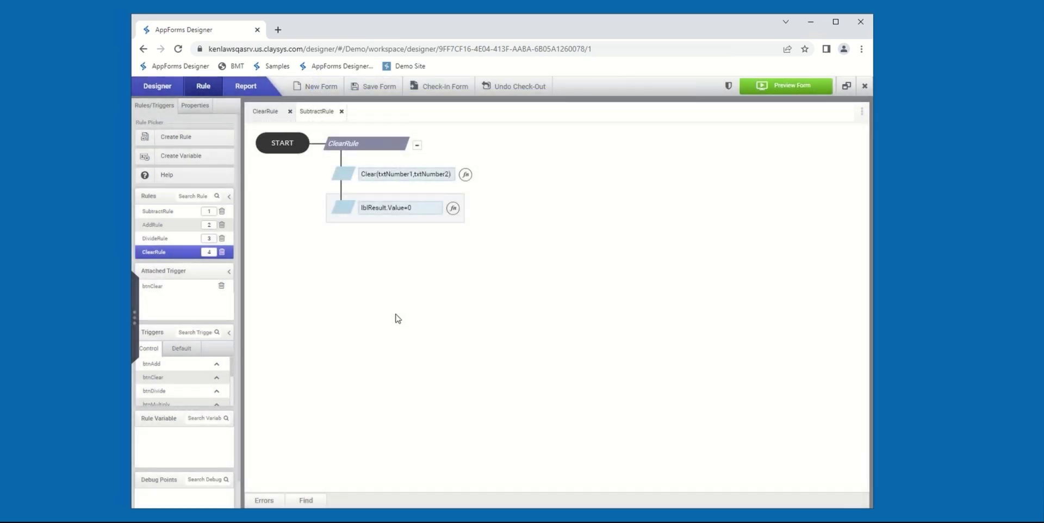
left_click(157, 87)
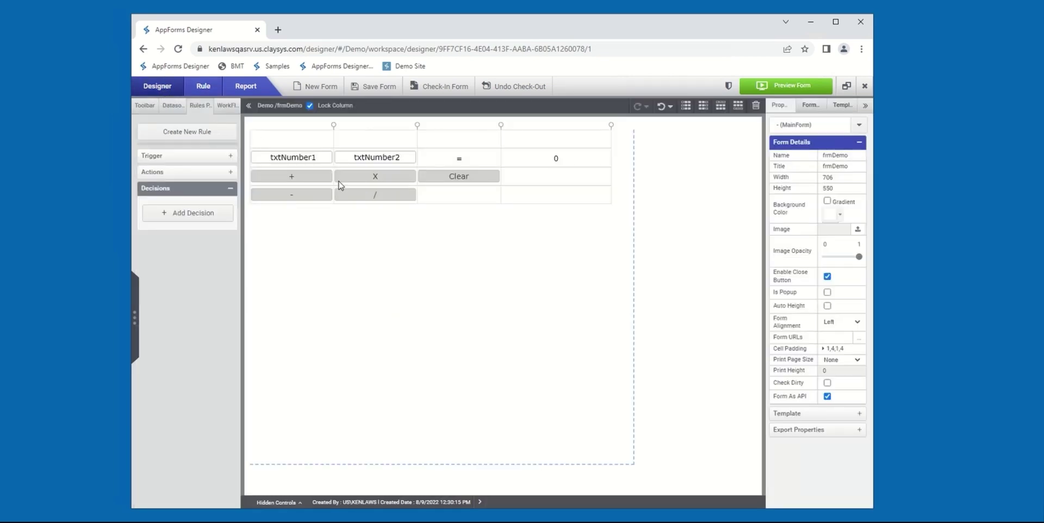
left_click(390, 184)
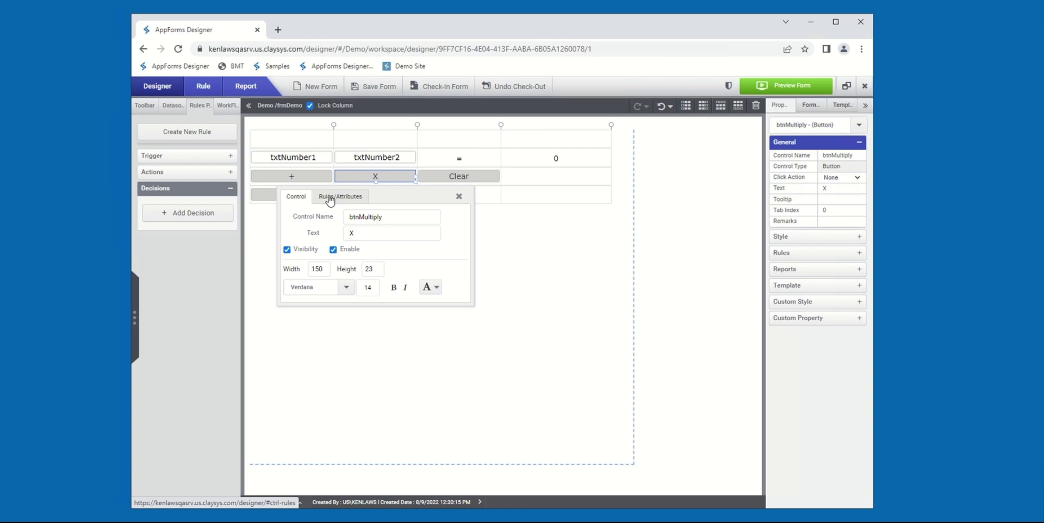
left_click(405, 178)
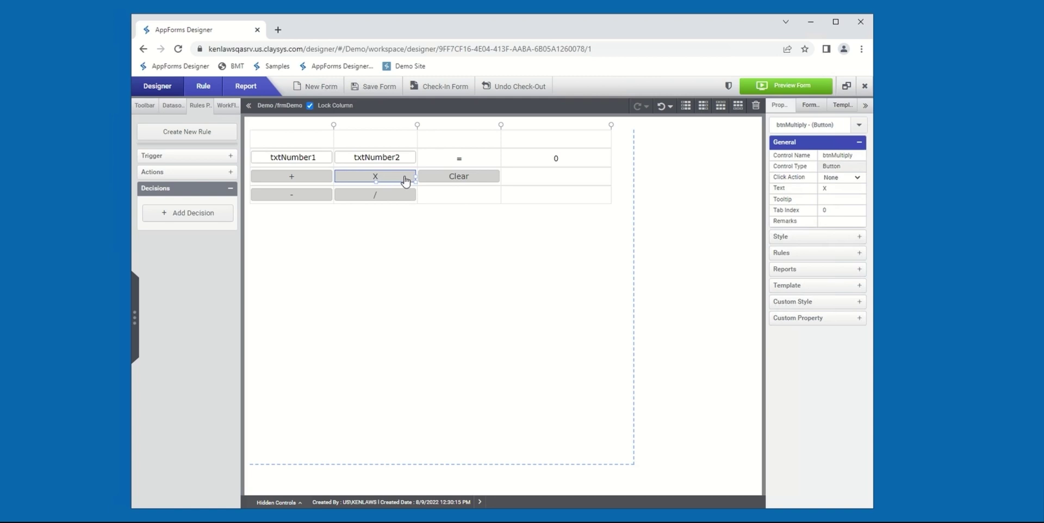
left_click(405, 179)
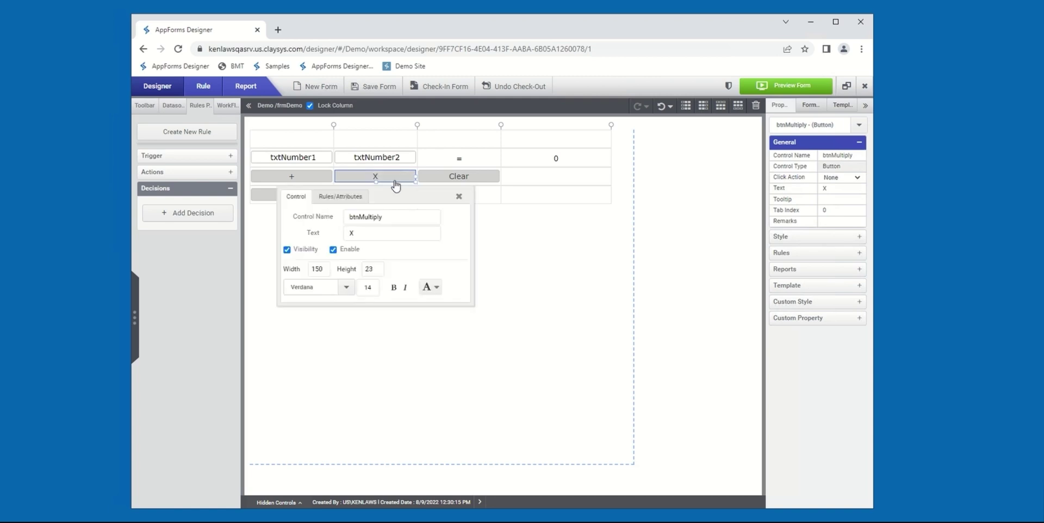
left_click(332, 197)
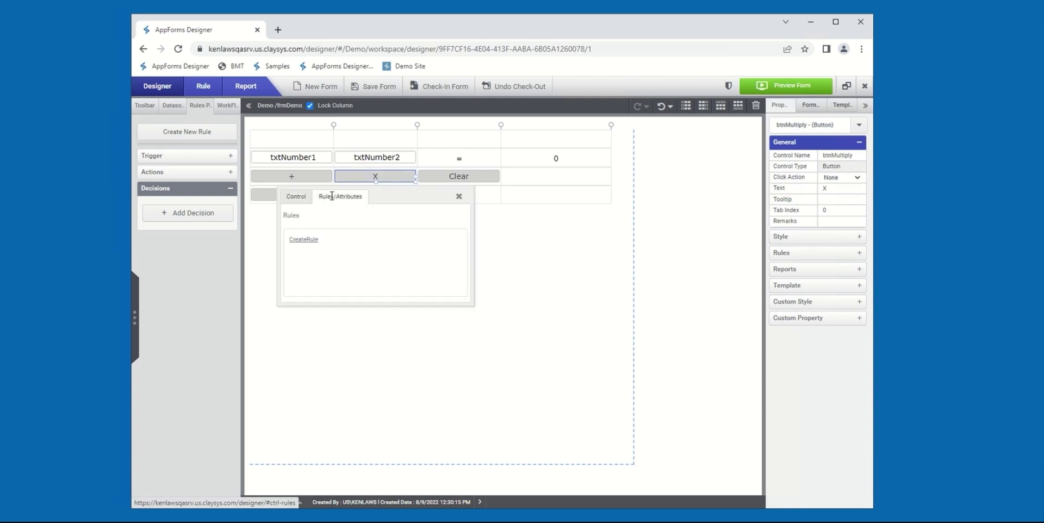
left_click(304, 241)
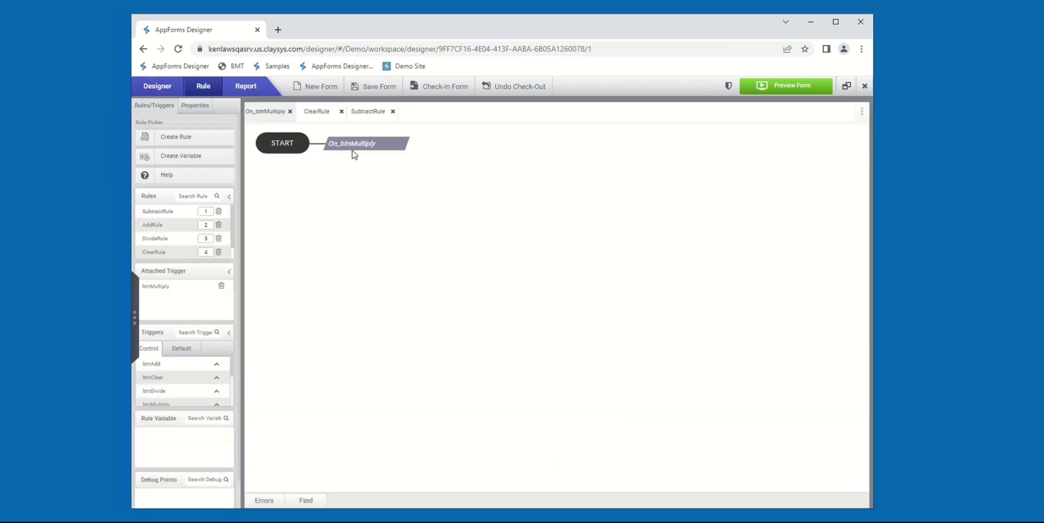
Rename the new btnMultiply rule as MultiplyRule
left_click(354, 154)
double_click(351, 146)
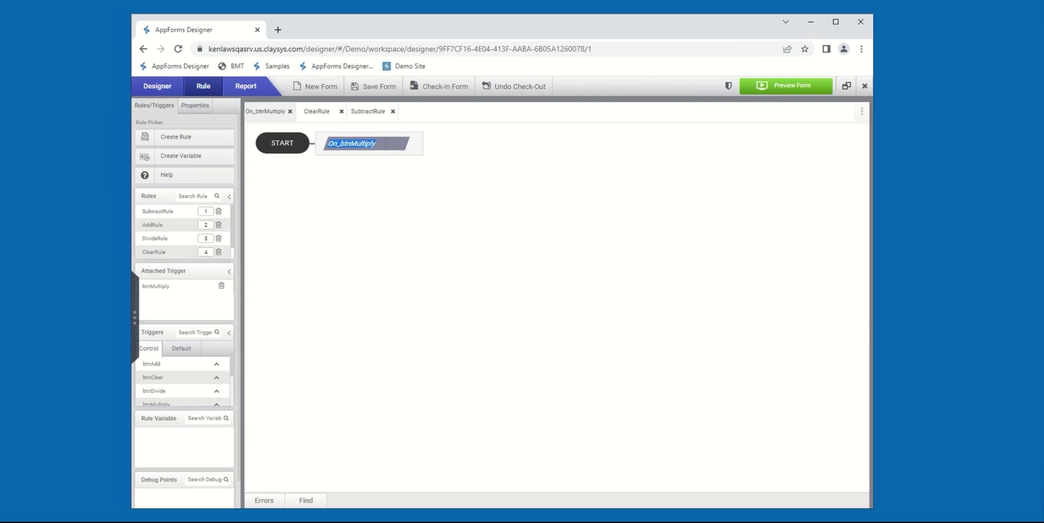
type("Multipl")
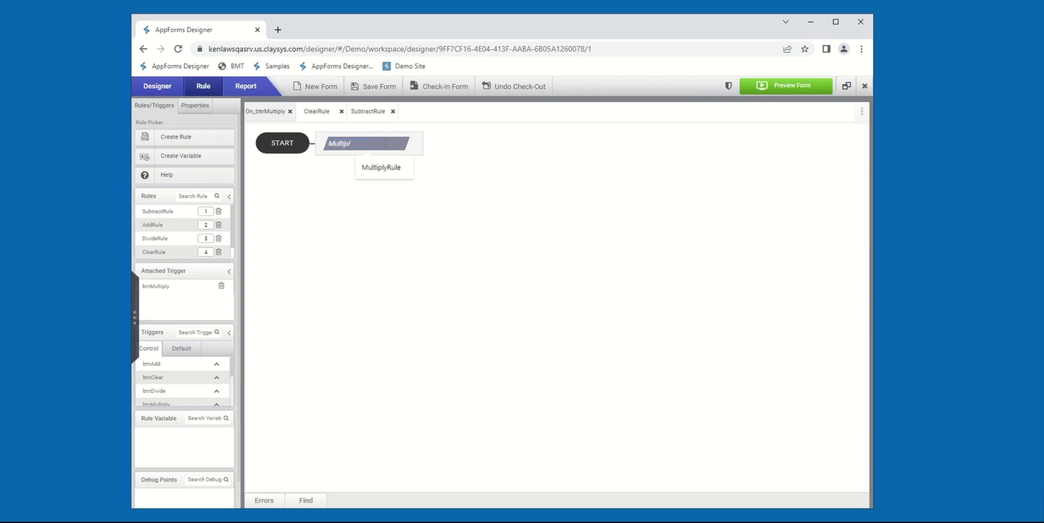
type("yRule")
Add an action to MultiplyRule with the expression lblResult.Value = txtNumber1.Value * txtNumber2.Value, and save the form
right_click(345, 149)
left_click(367, 160)
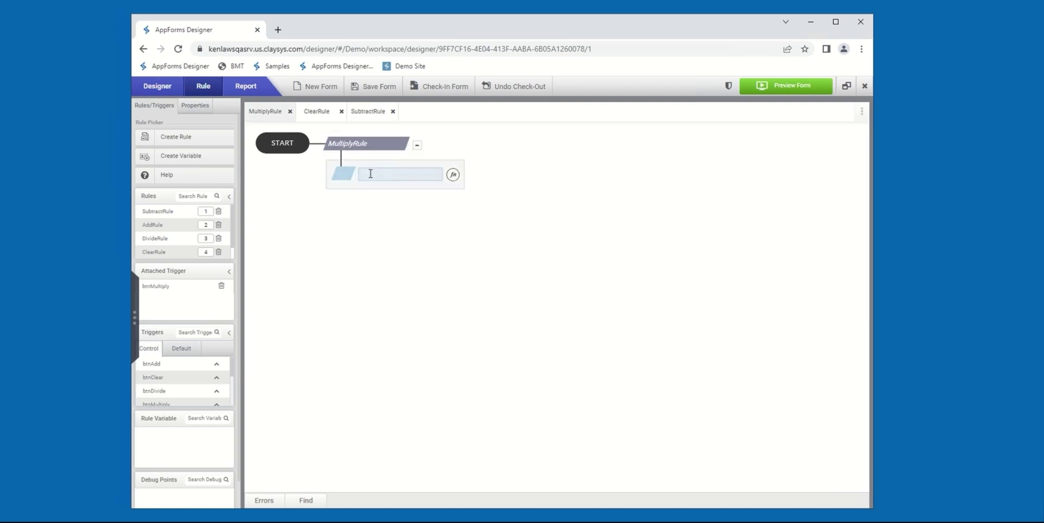
left_click(399, 177)
type("lbl")
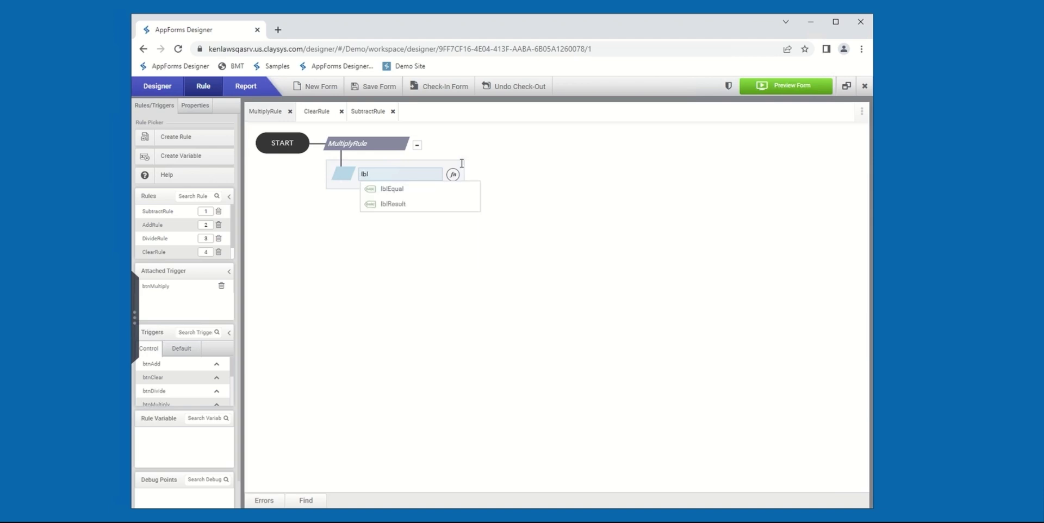
left_click(428, 205)
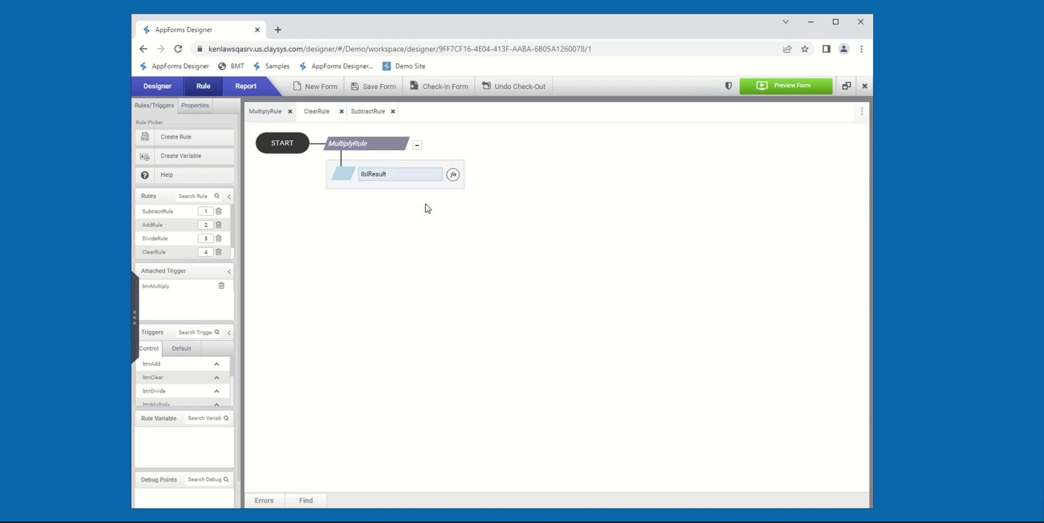
type(".Value = txt")
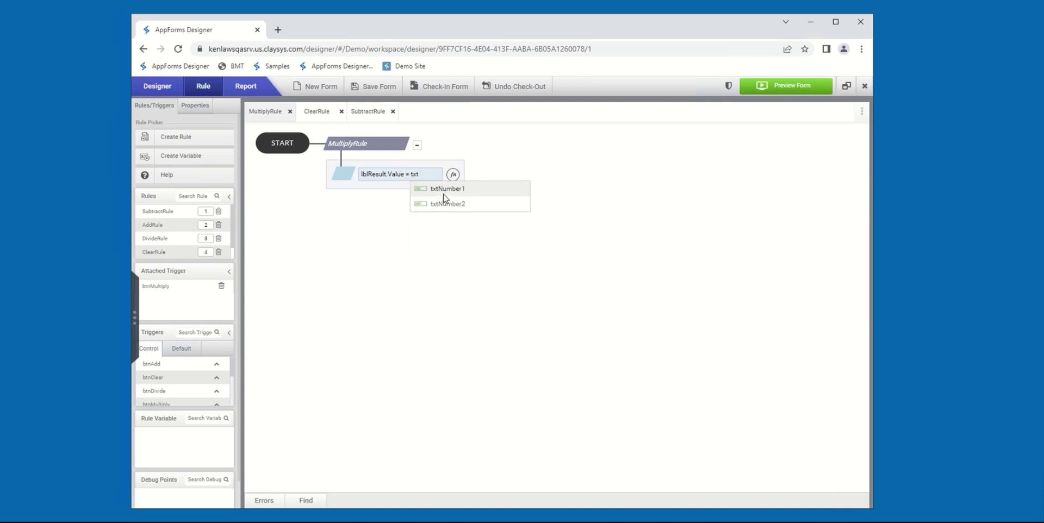
left_click(443, 192)
type(".Value")
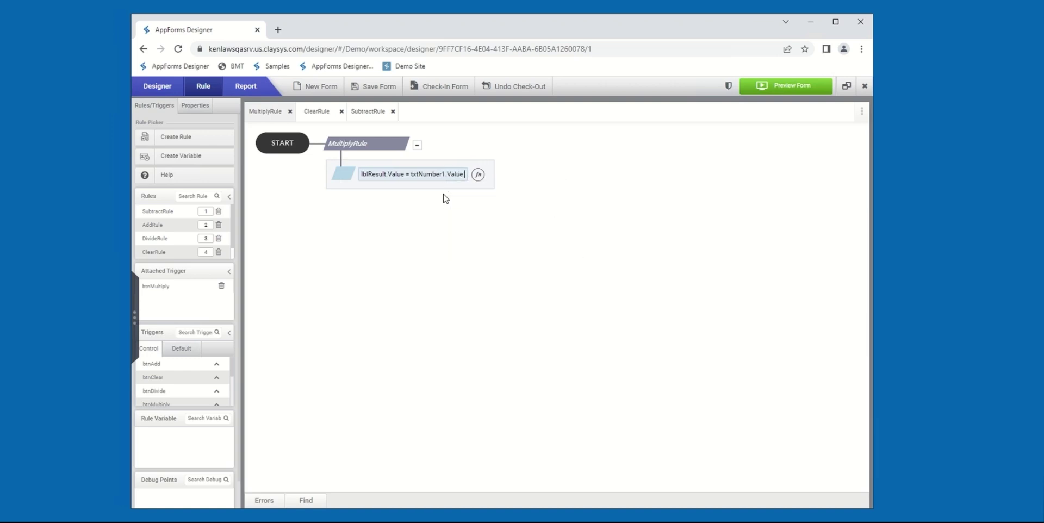
type(" +")
type(" * txt")
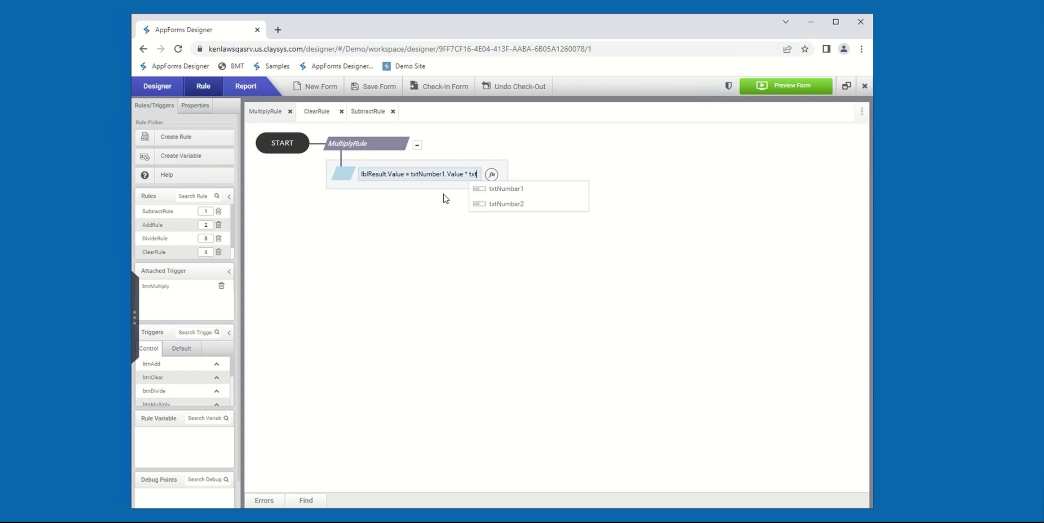
type("N")
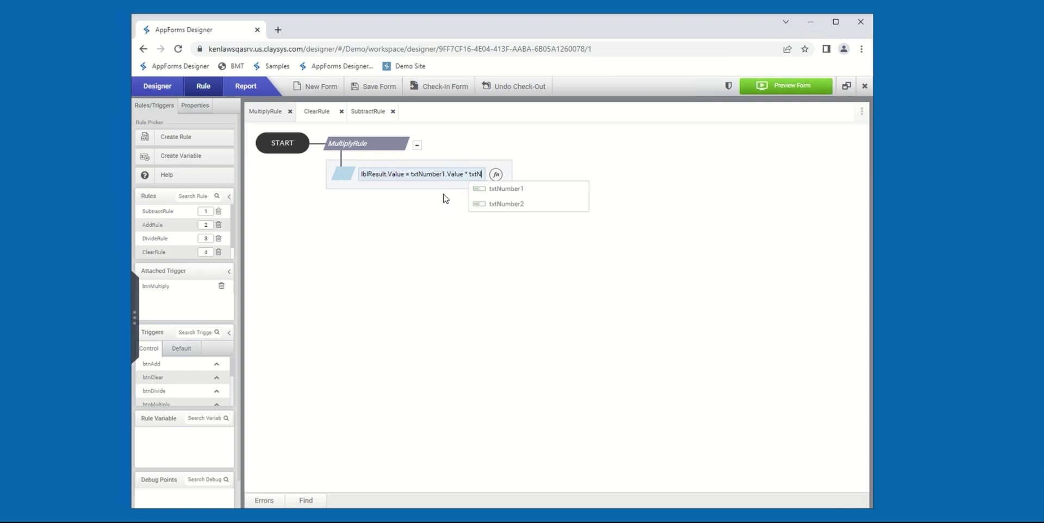
left_click(523, 209)
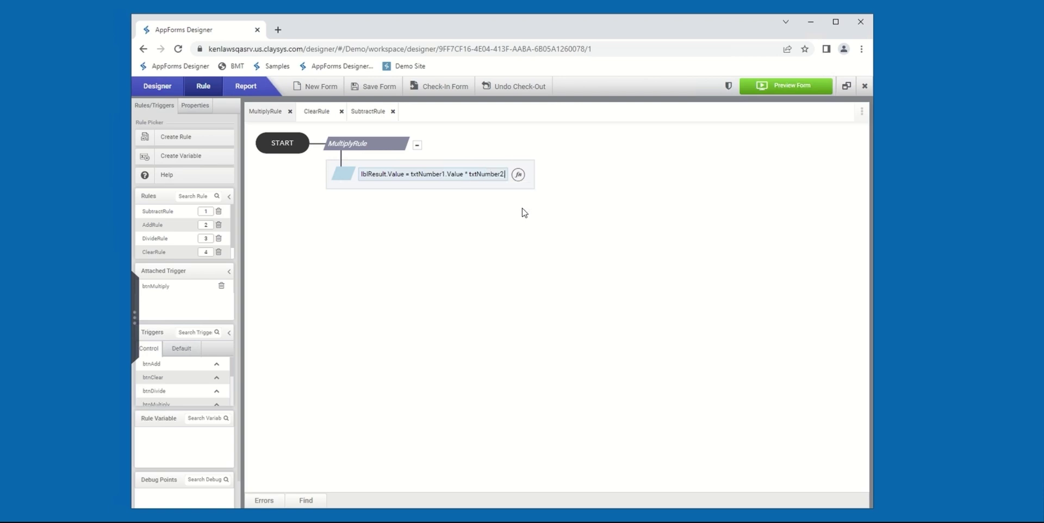
type(".Value")
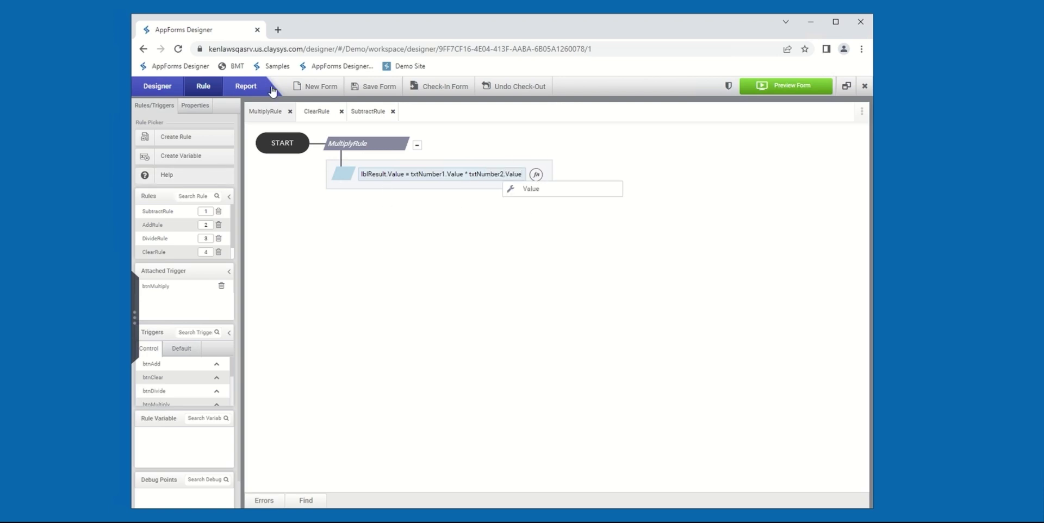
left_click(367, 85)
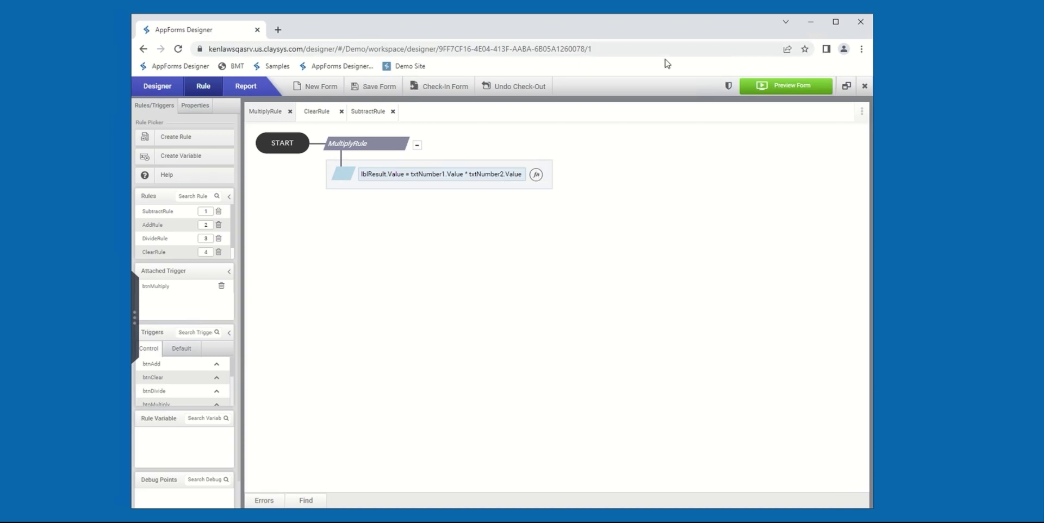
Preview the form, test multiplying 4 by 5, and close the preview
left_click(781, 88)
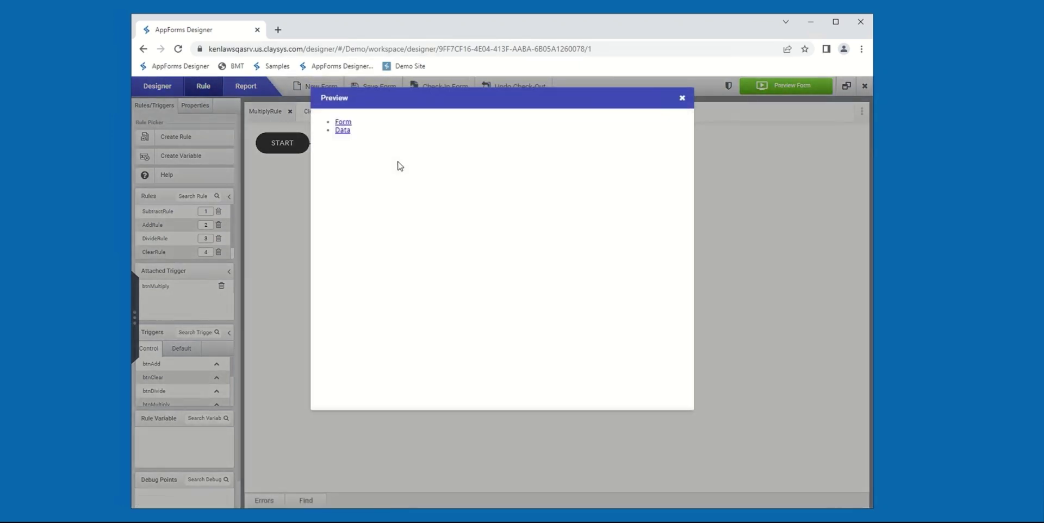
left_click(372, 143)
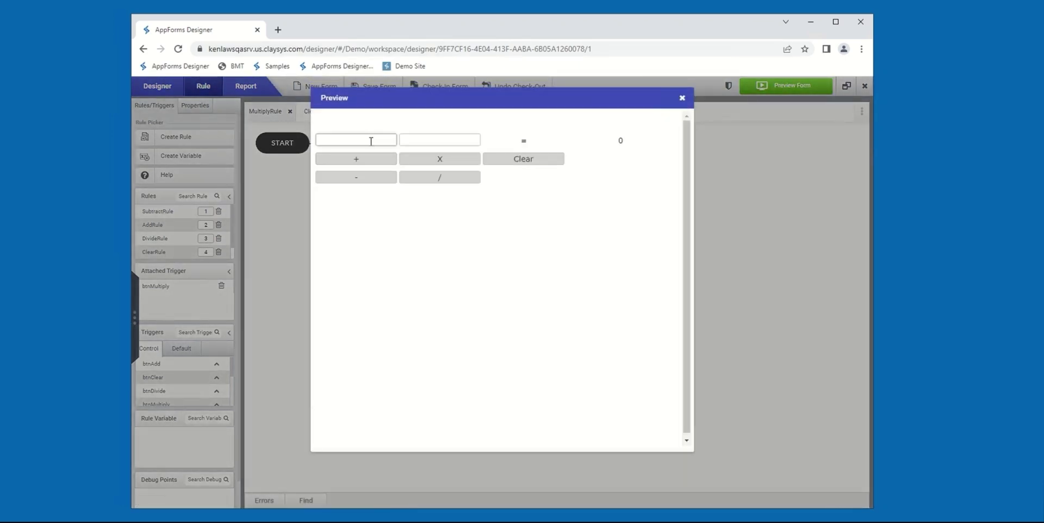
type("4")
left_click(422, 141)
type("5")
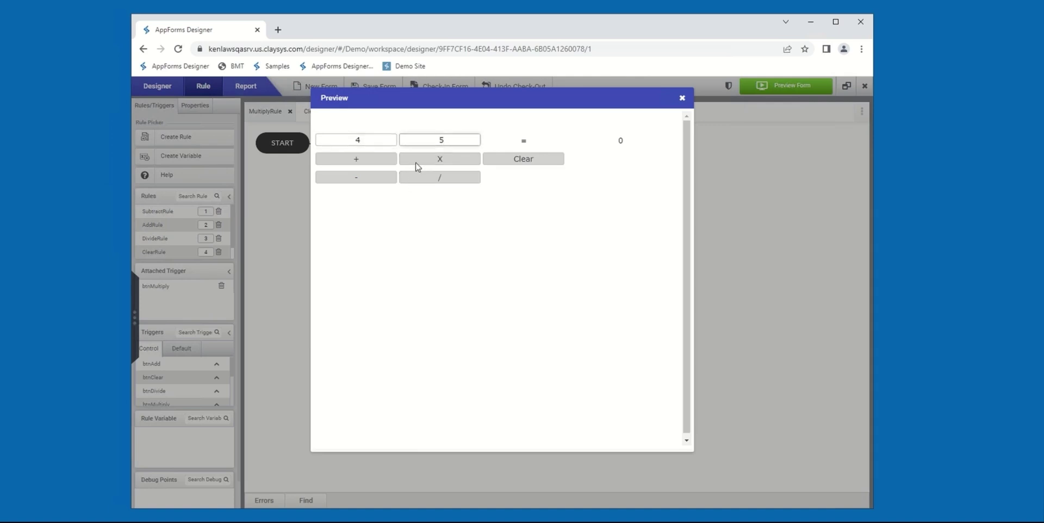
left_click(415, 163)
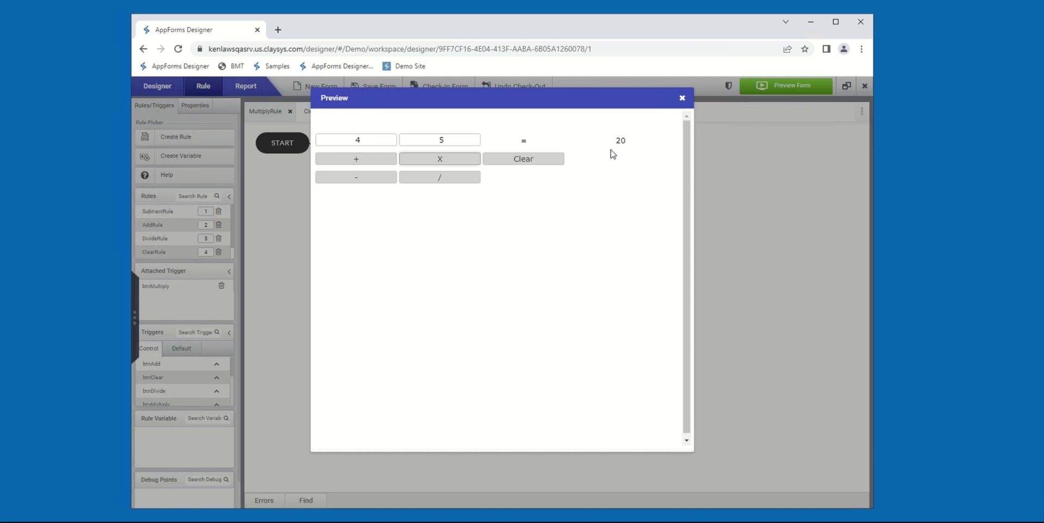
left_click(681, 99)
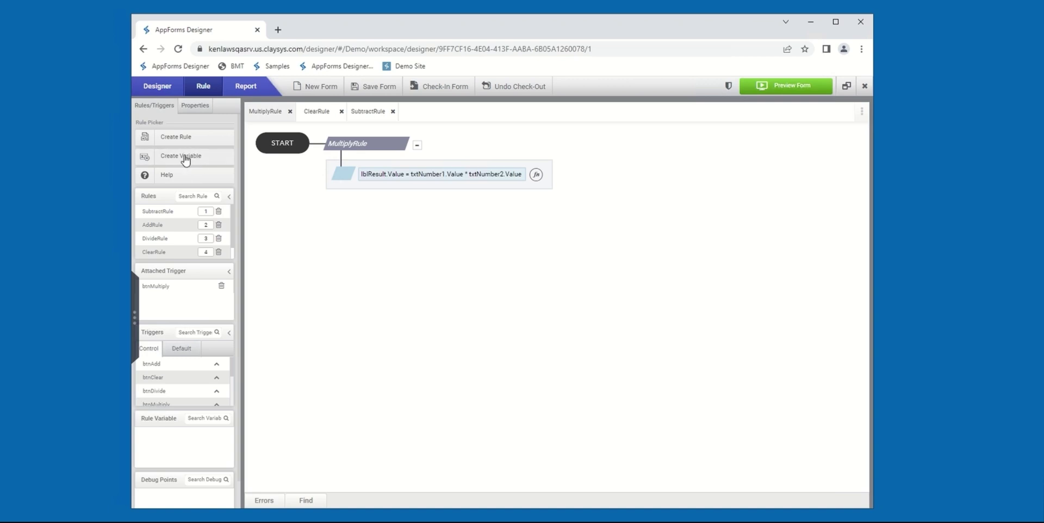
Create two rule variables named vNumber1 and vNumber2
left_click(184, 159)
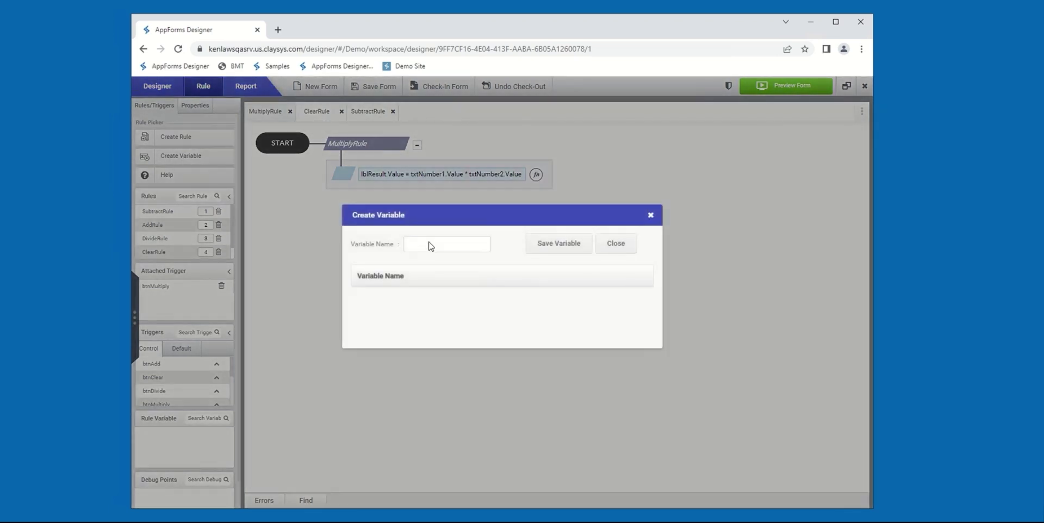
left_click(429, 244)
type("vNumber1")
left_click(536, 243)
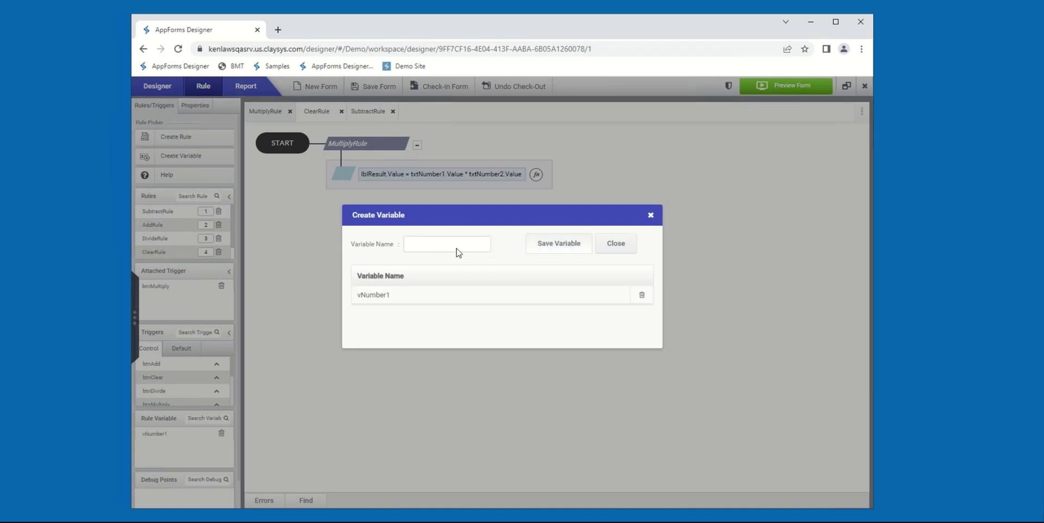
left_click(440, 245)
type("vNum")
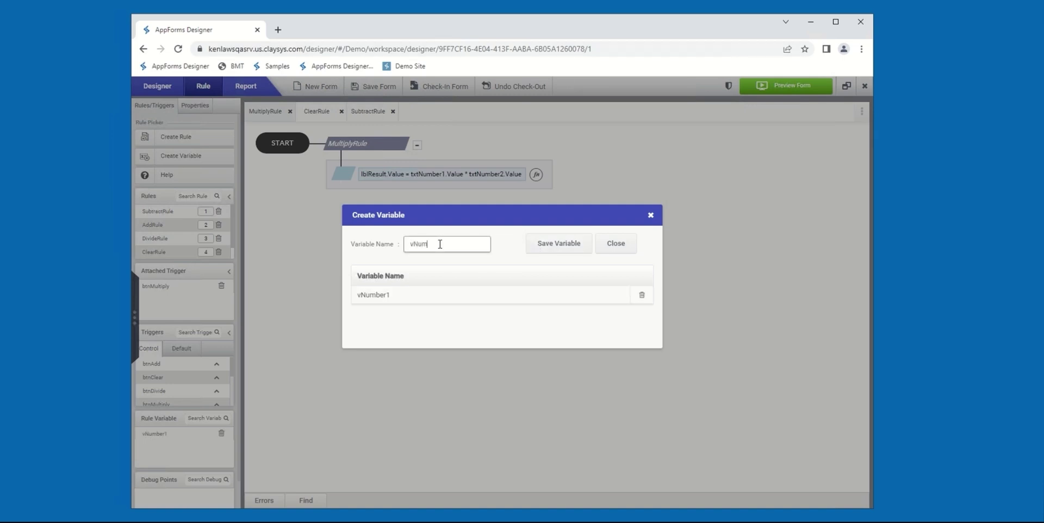
type("ber2")
left_click(564, 243)
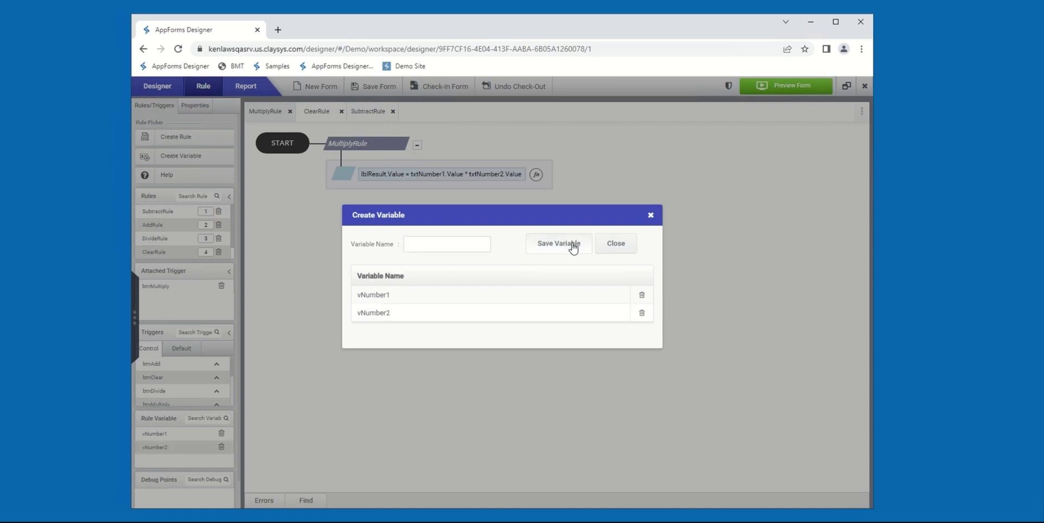
left_click(621, 247)
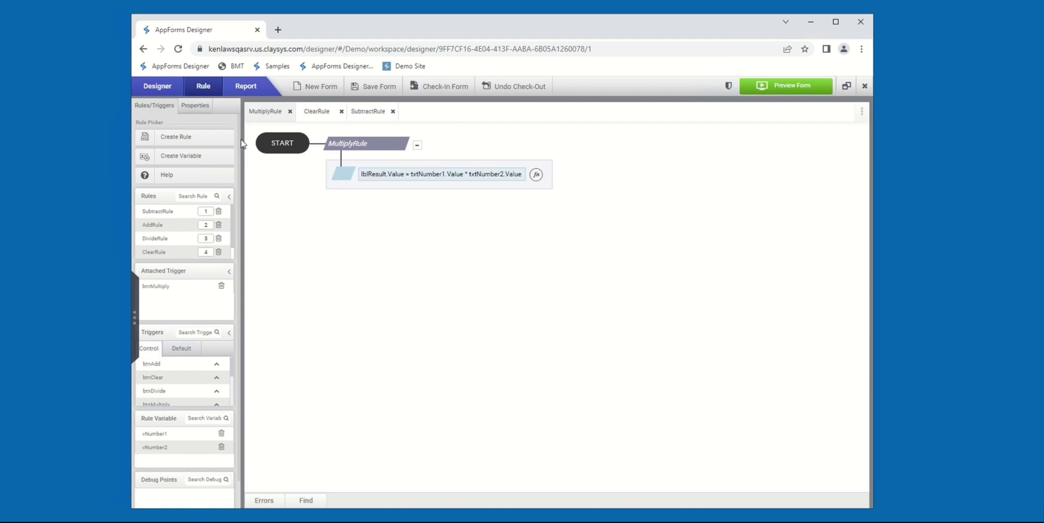
Create a new rule for the txtNumber1 text box on the form
left_click(160, 92)
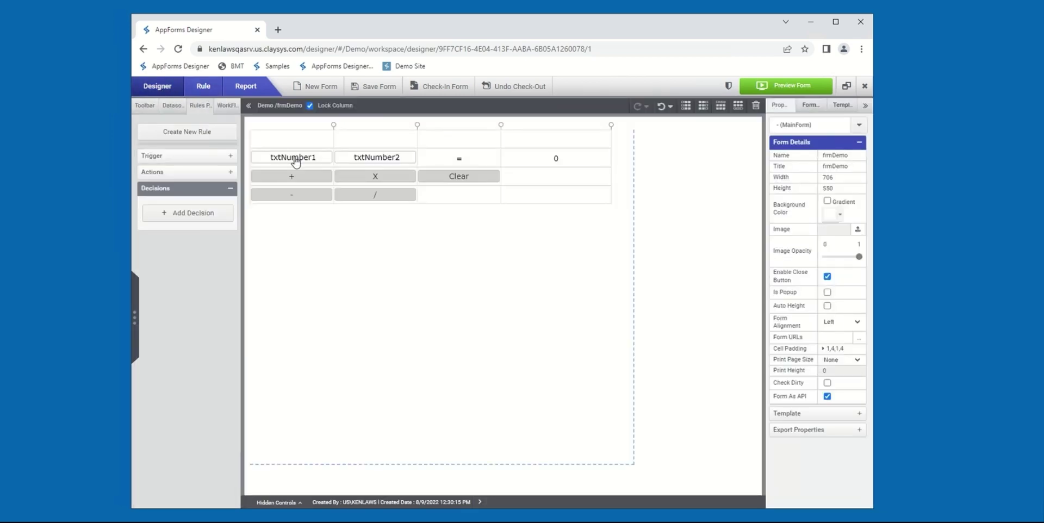
left_click(295, 162)
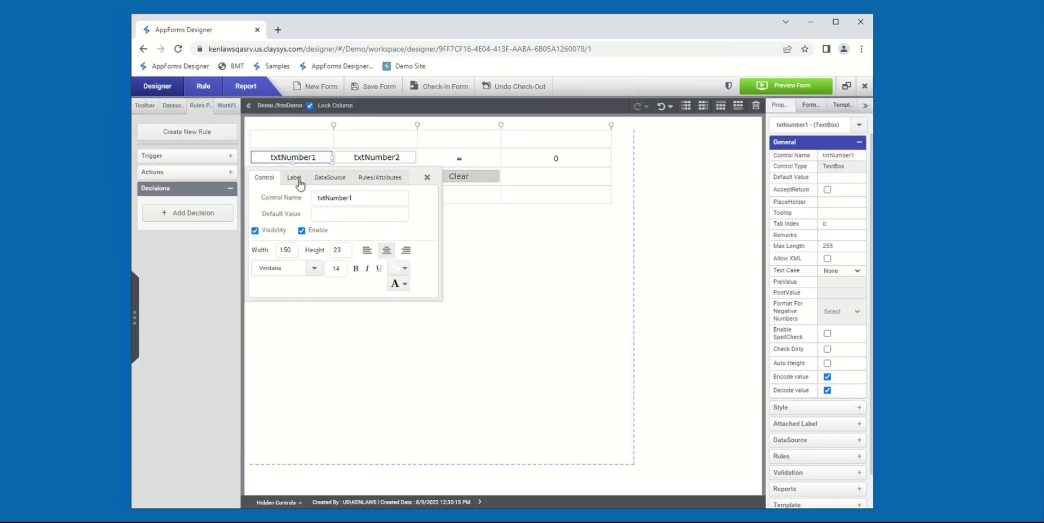
left_click(363, 178)
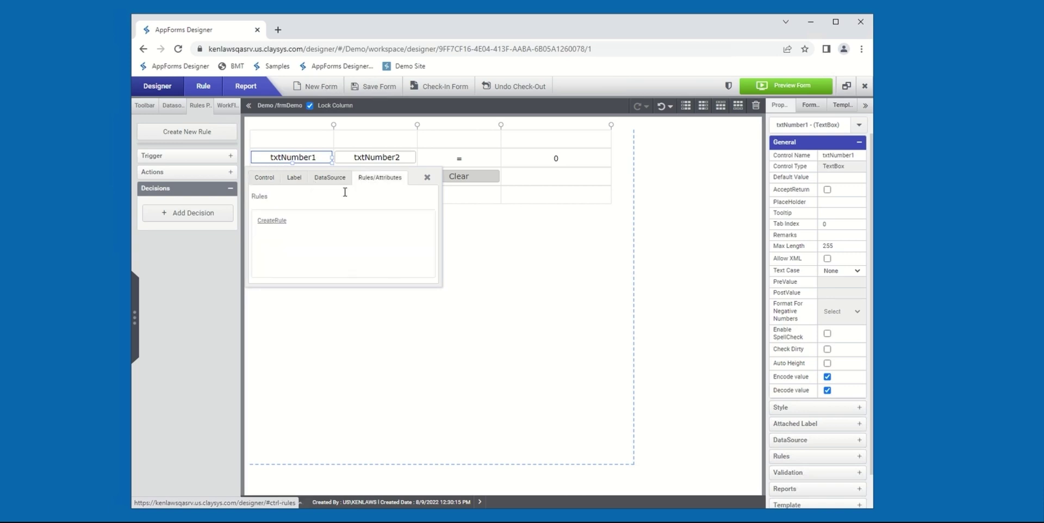
left_click(280, 226)
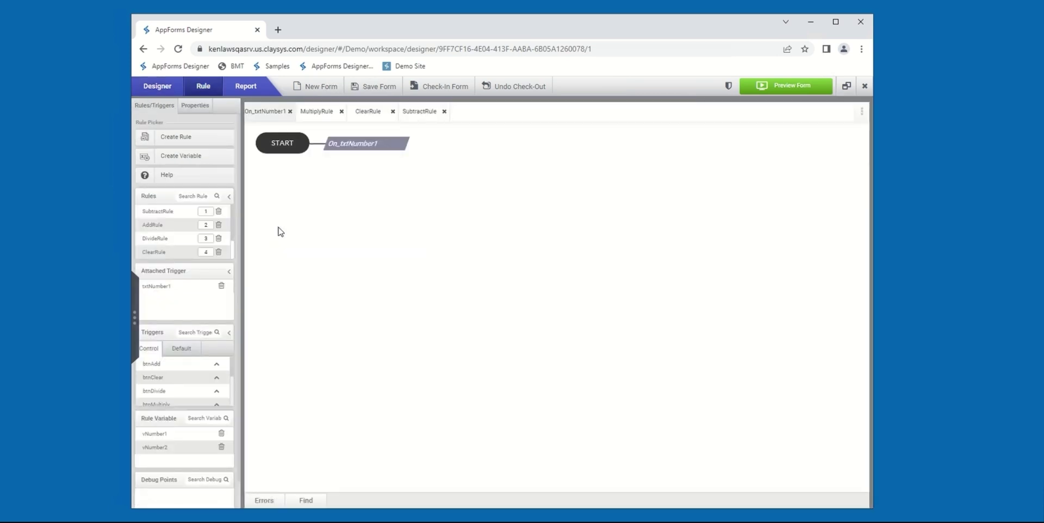
Add an action to the txtNumber1 rule with the expression vNumber1 = txtNumber1.Value
right_click(343, 144)
left_click(375, 159)
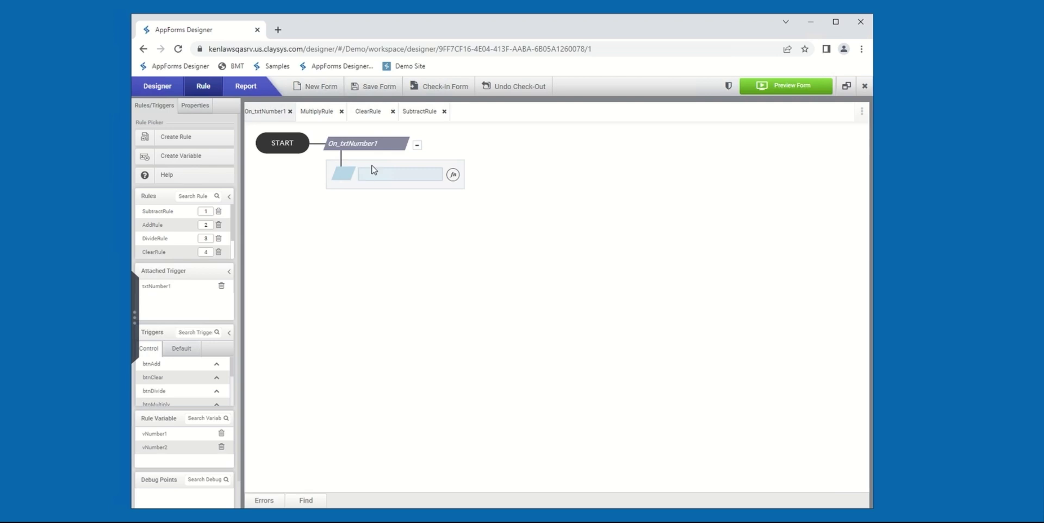
type("vN")
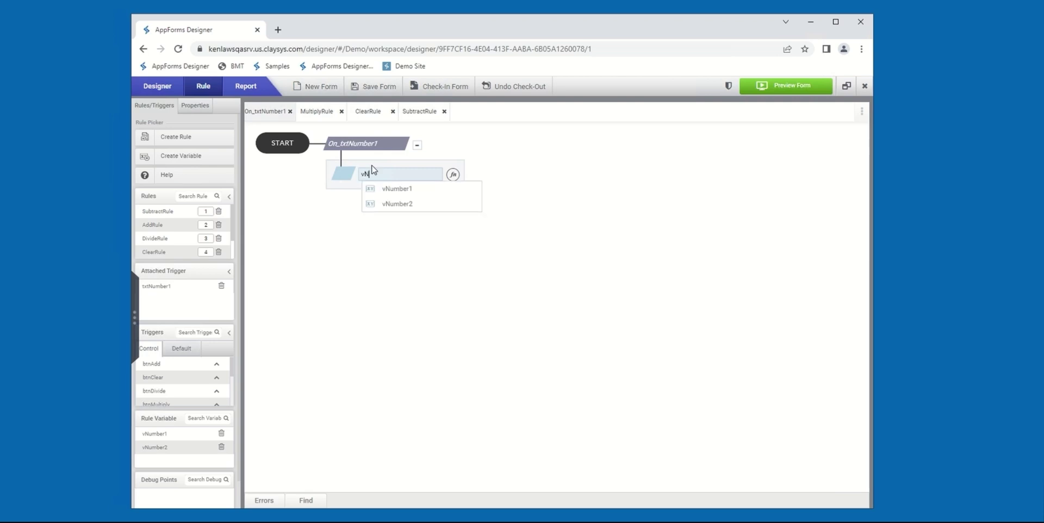
left_click(399, 190)
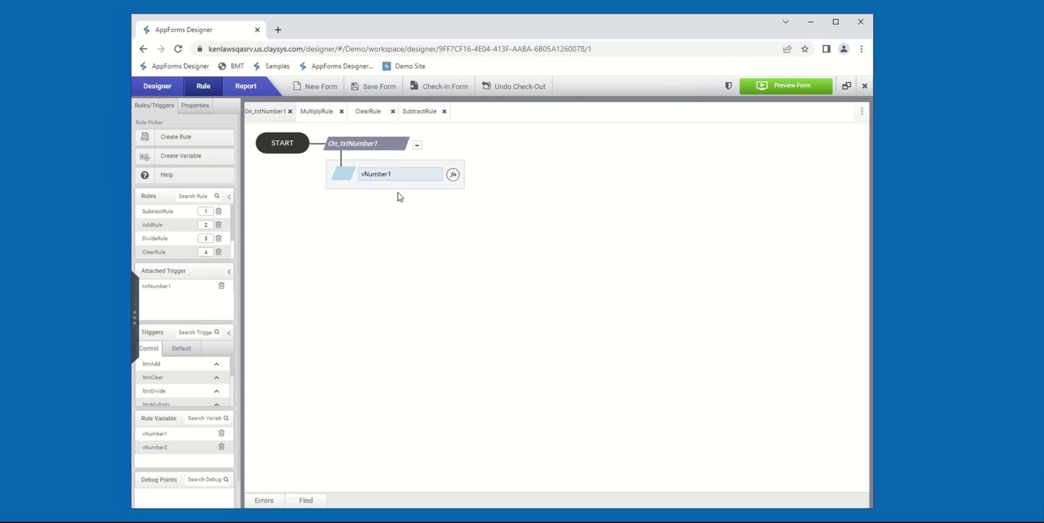
type("= tx")
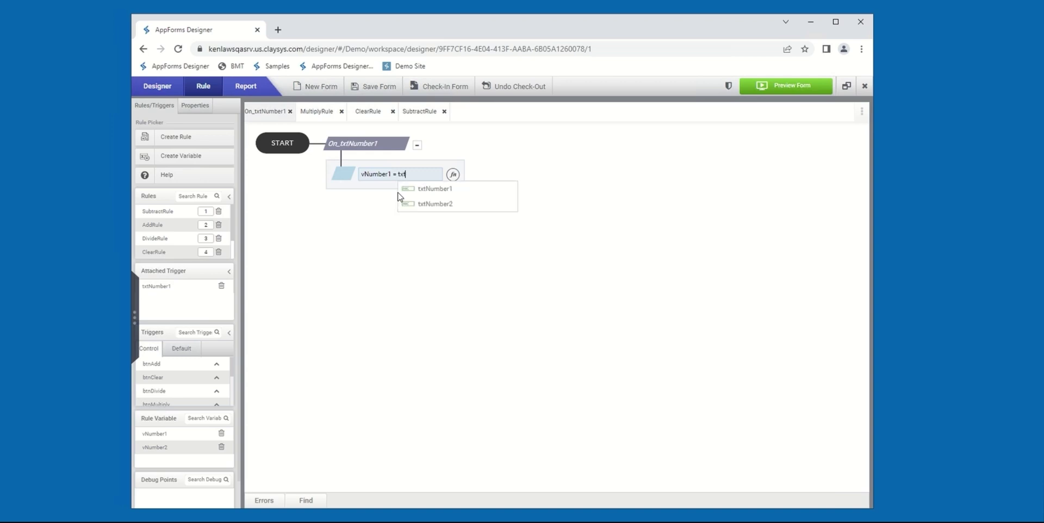
type("t")
left_click(424, 188)
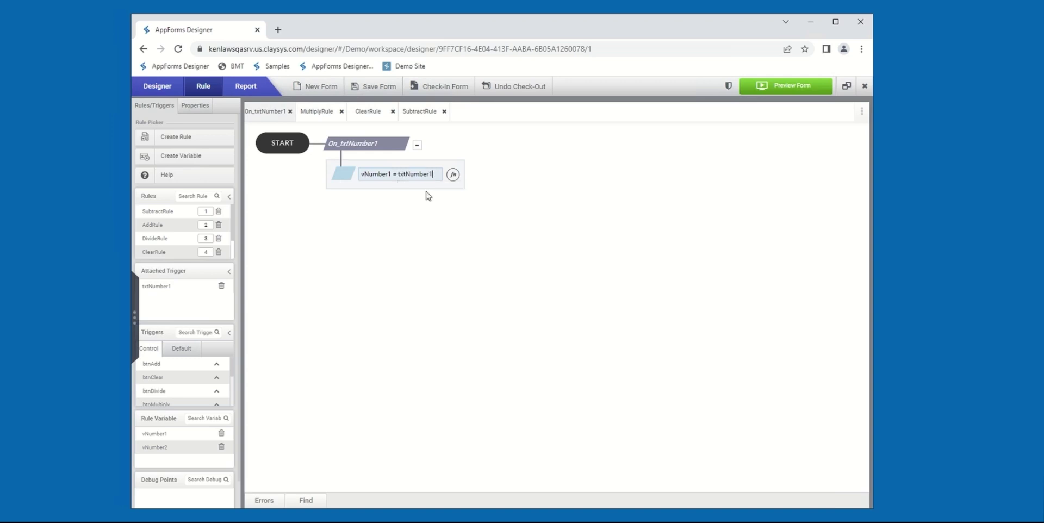
type(".Value")
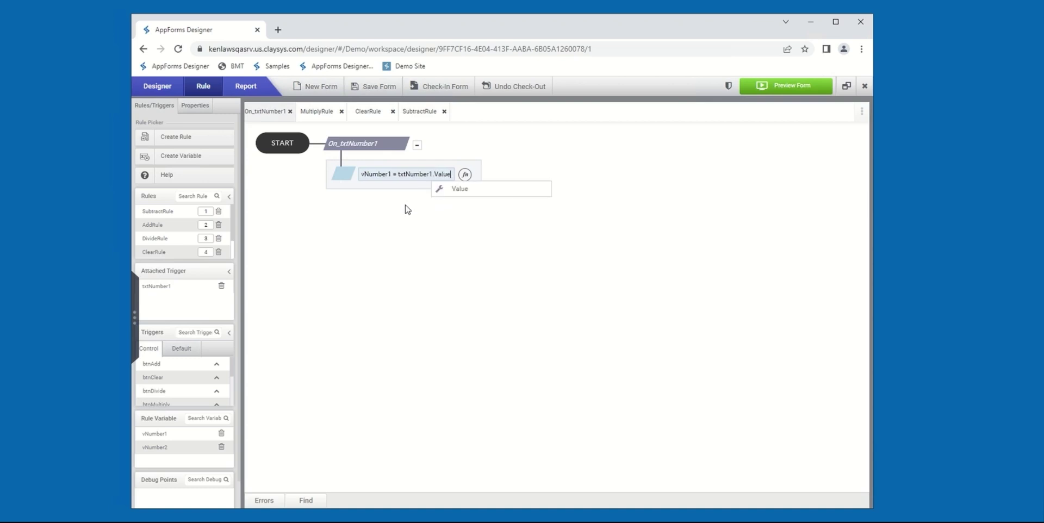
left_click(406, 205)
Return to the form design and create a new rule for the txtNumber2 text box
left_click(165, 94)
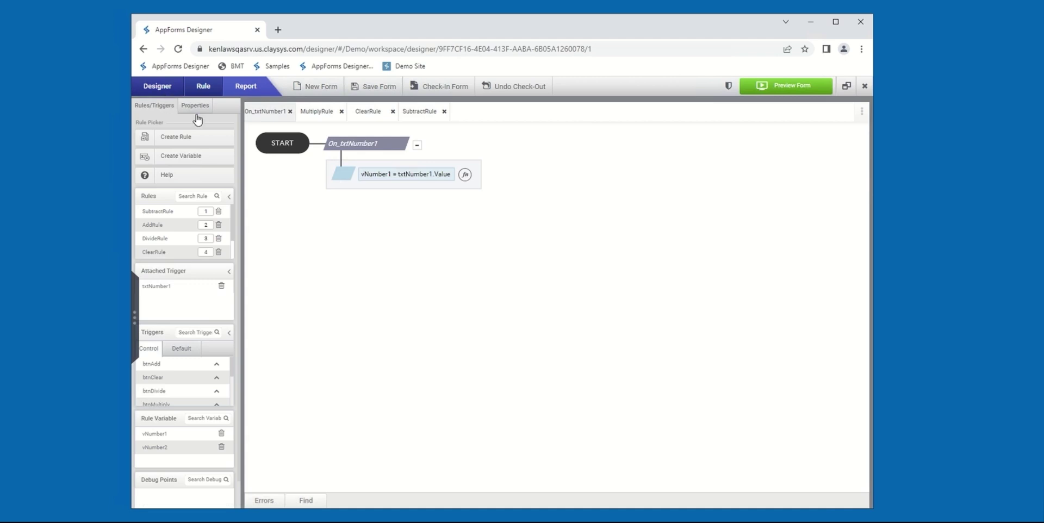
left_click(375, 162)
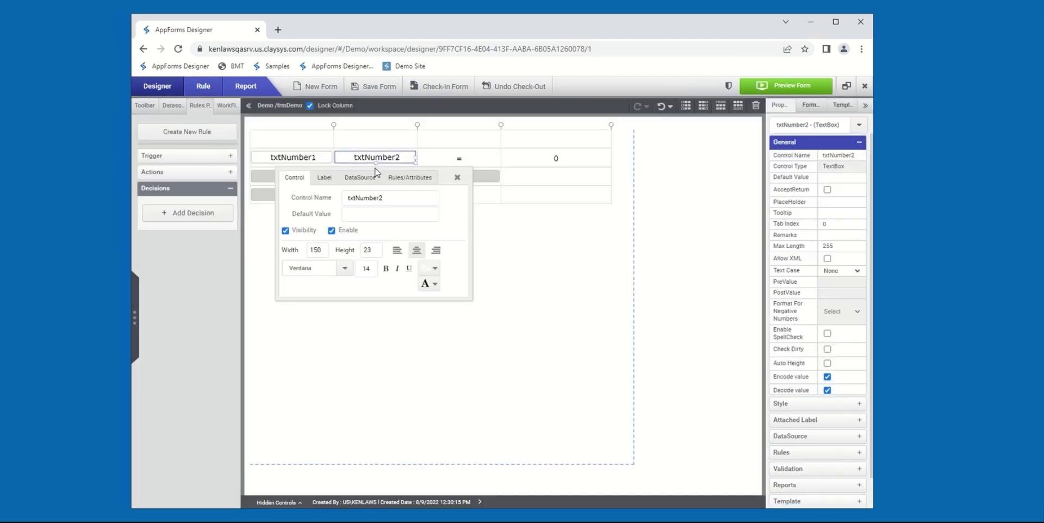
left_click(400, 179)
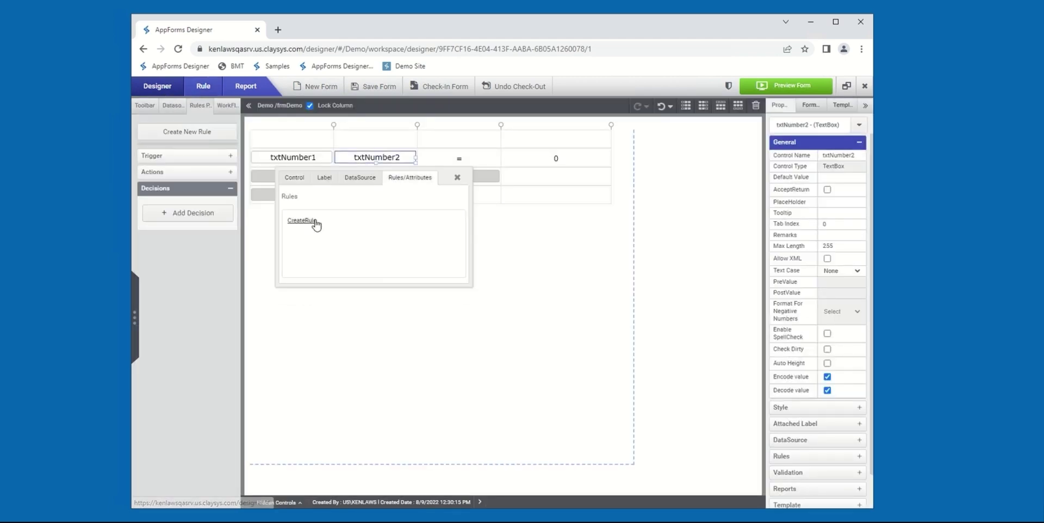
left_click(302, 221)
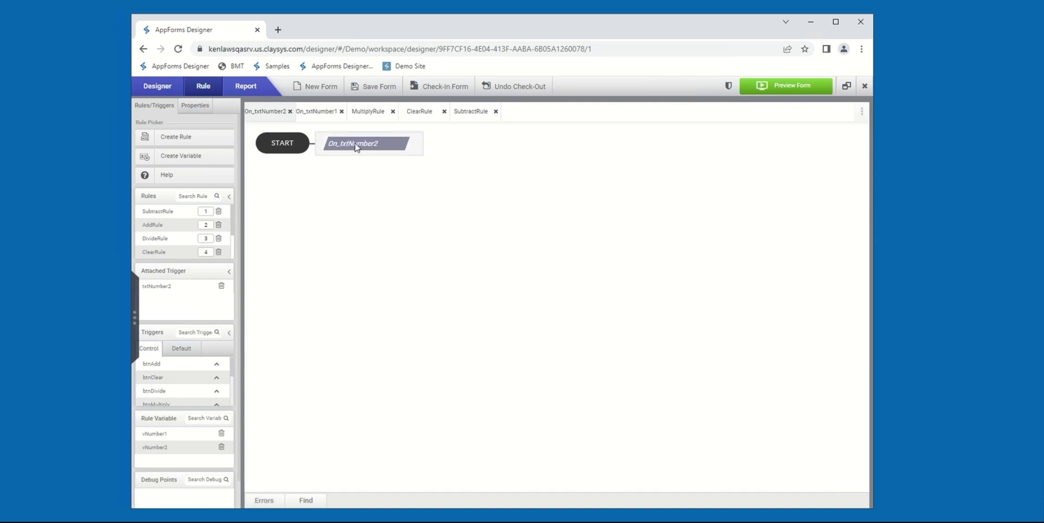
Add an action to the txtNumber2 rule with the expression vNumber2 = txtNumber2.Value
right_click(356, 147)
left_click(384, 158)
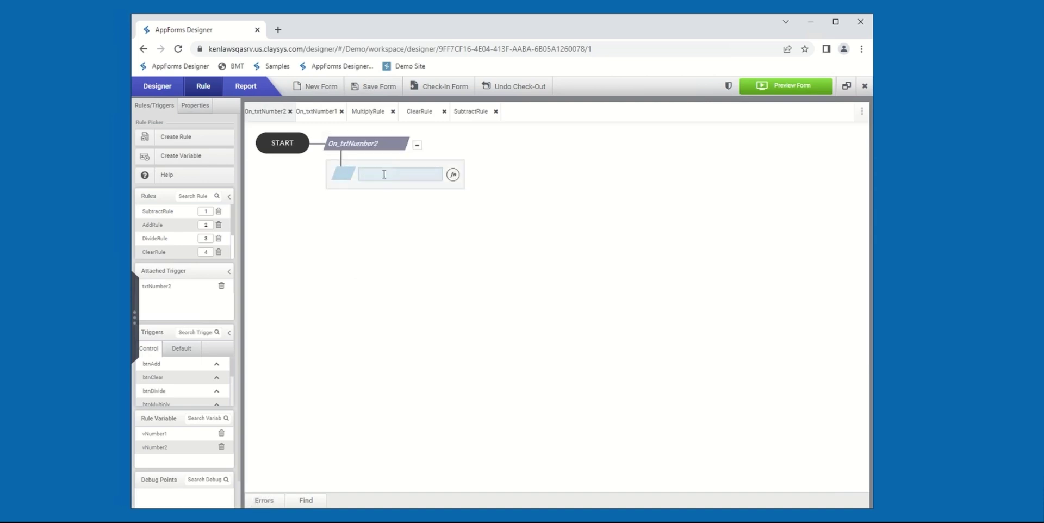
left_click(384, 174)
type("vN")
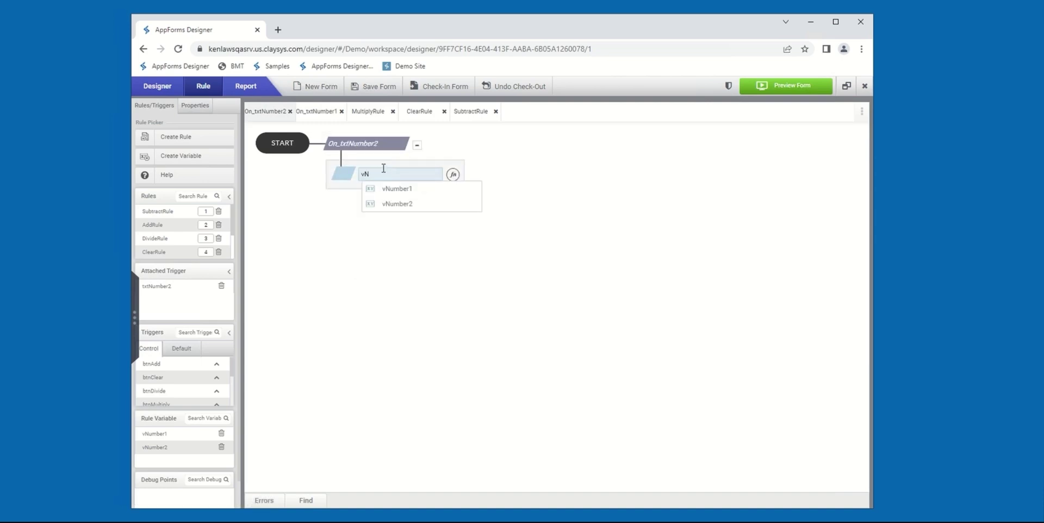
left_click(396, 203)
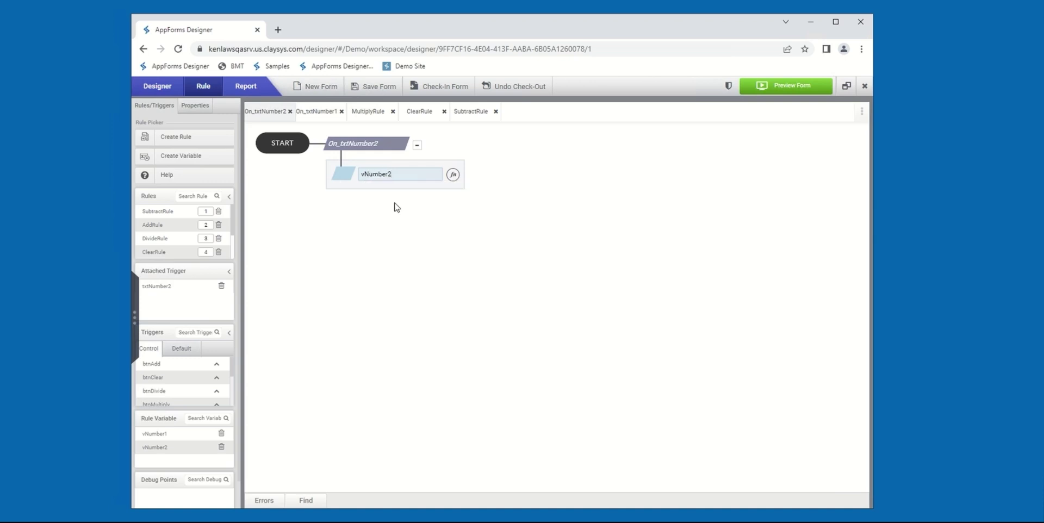
type("= txtN")
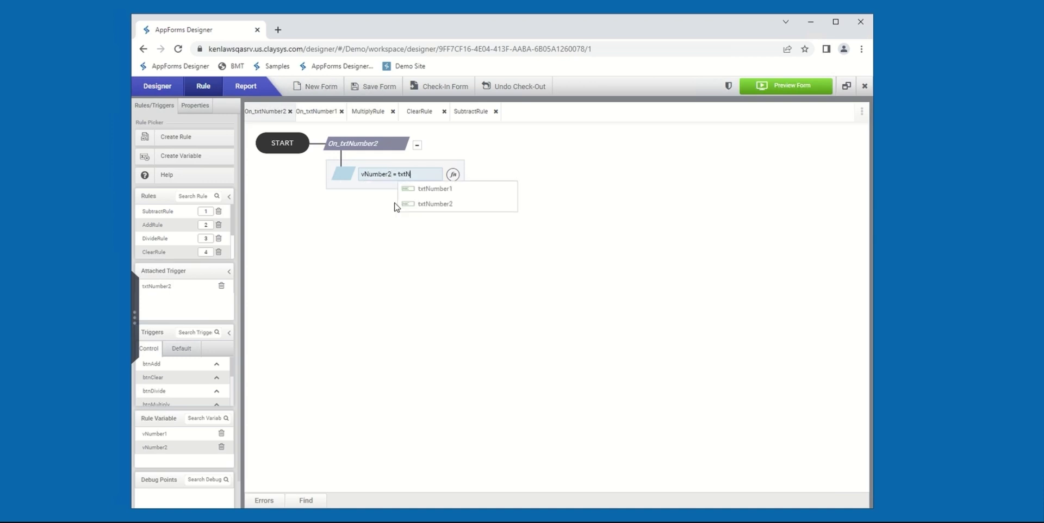
left_click(429, 204)
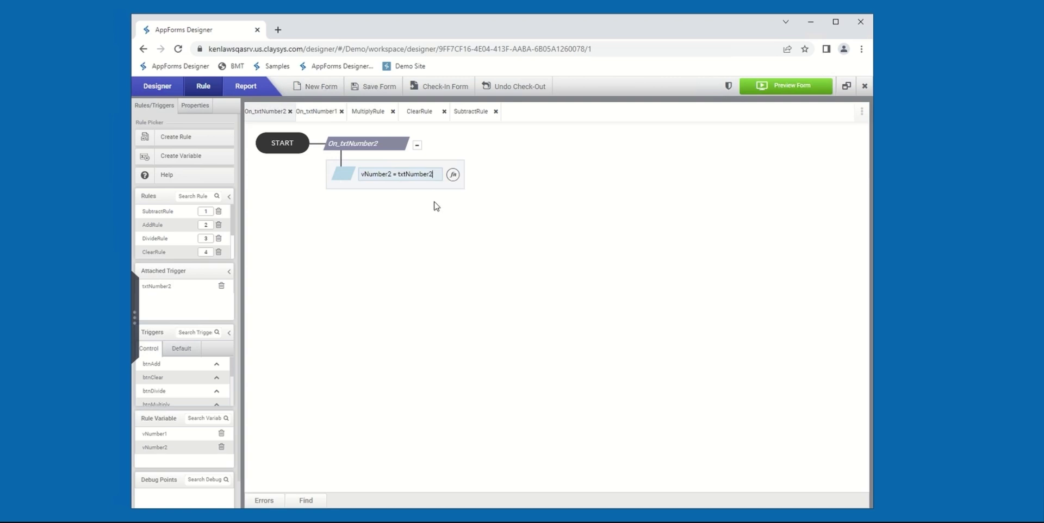
type(".Value")
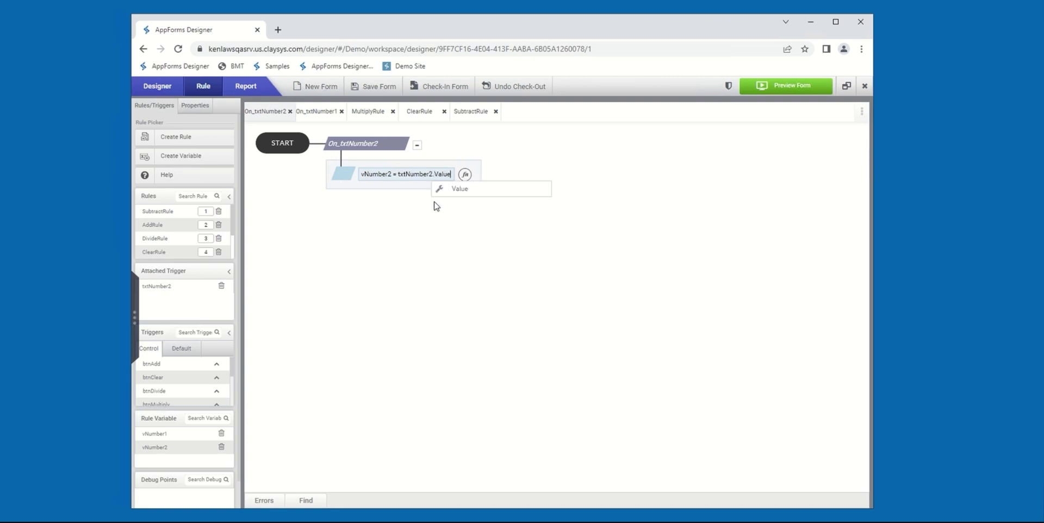
left_click(353, 244)
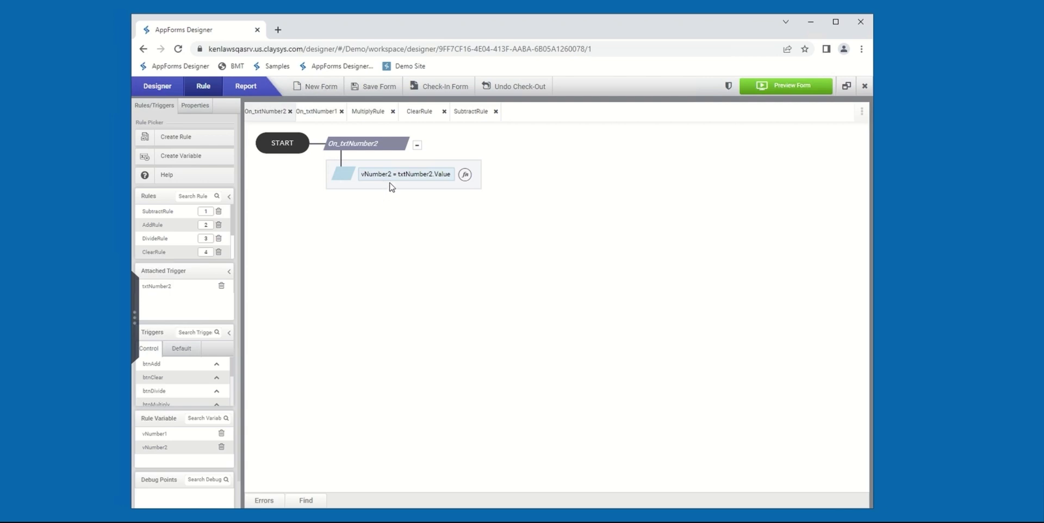
Add a button to the form in the cell below Clear and name the control btnAddVariables
left_click(159, 90)
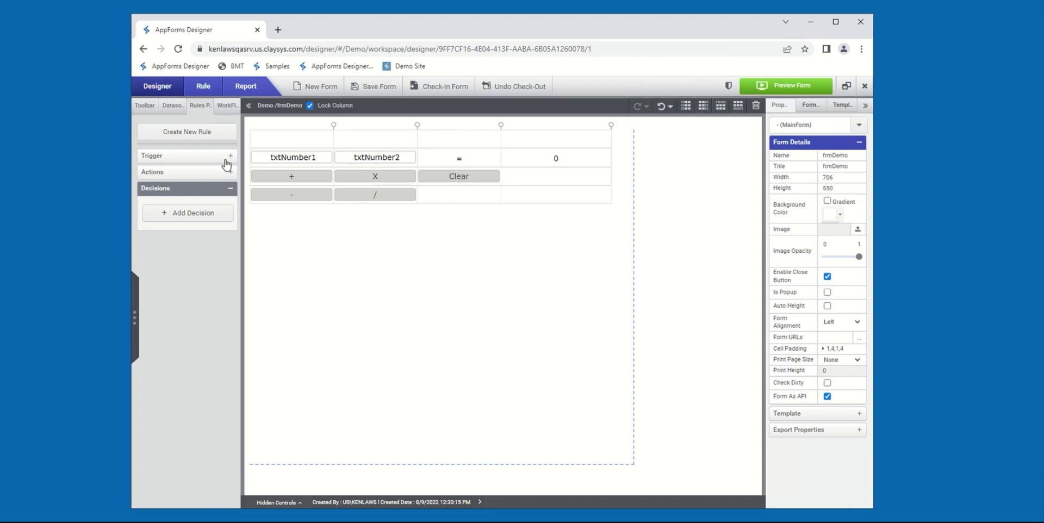
left_click(144, 105)
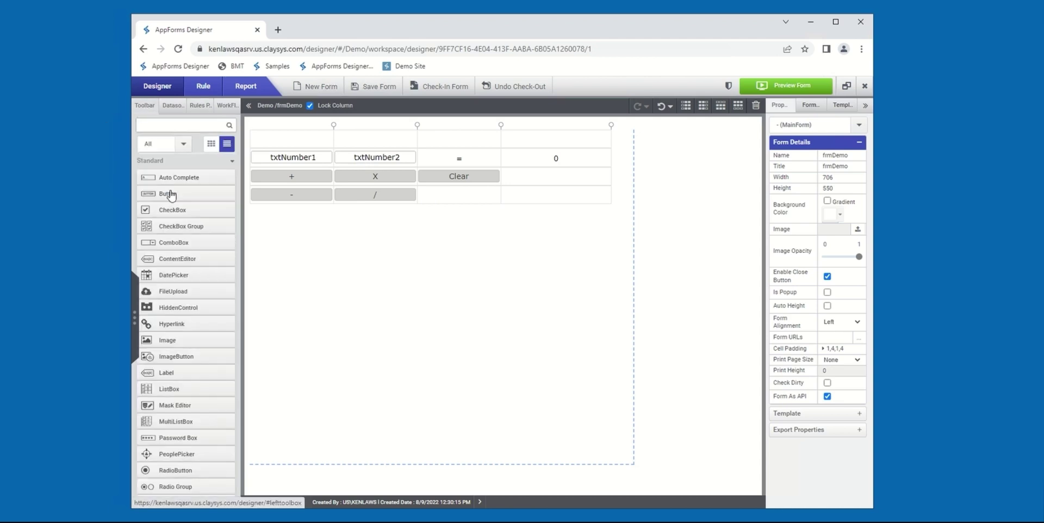
left_click_drag(171, 199, 460, 195)
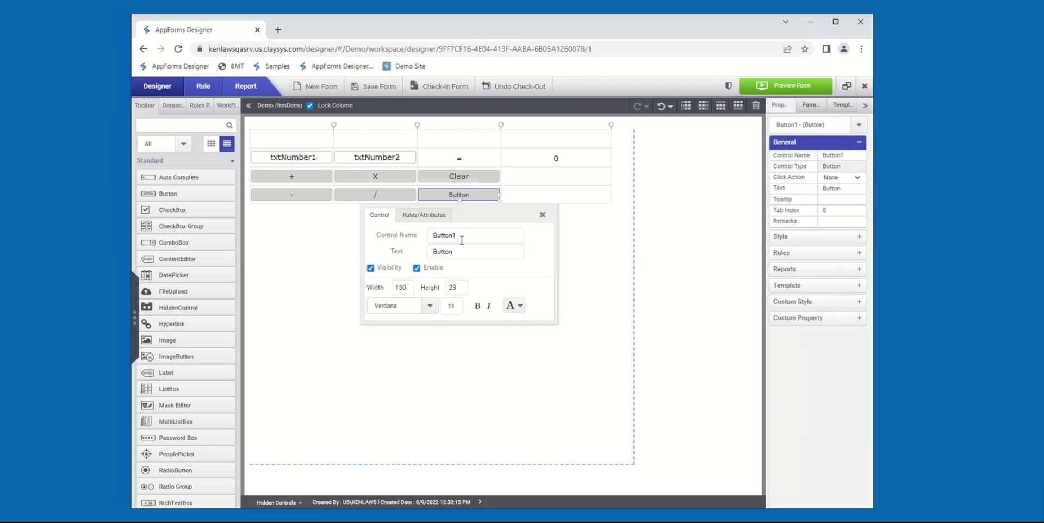
double_click(461, 239)
type("btn")
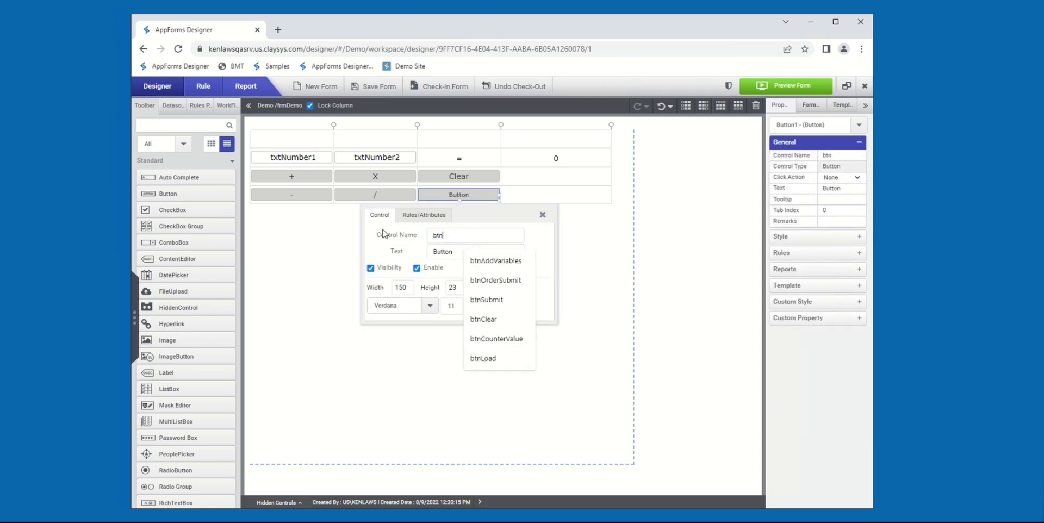
type("Aff")
key("BackSpace")
key("BackSpace")
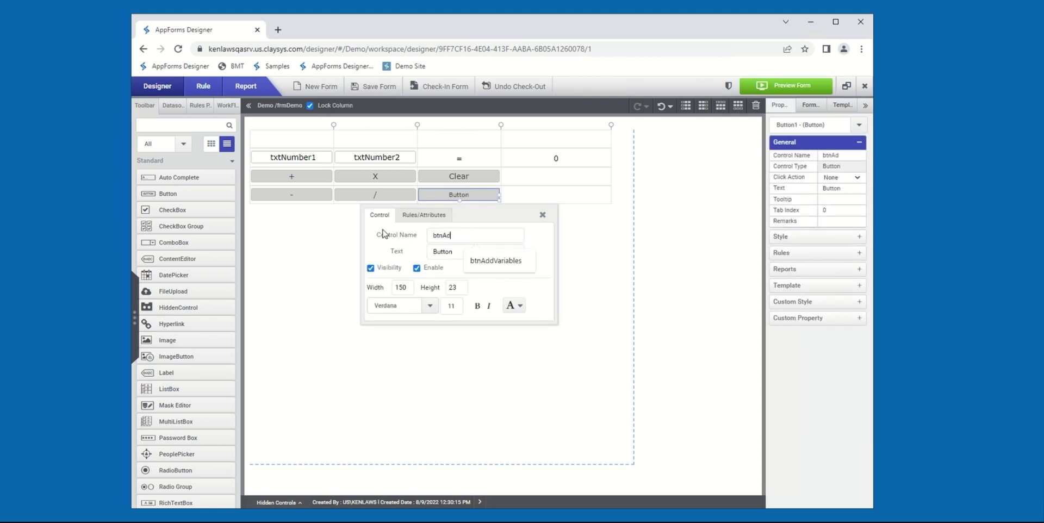
type("ddVariables")
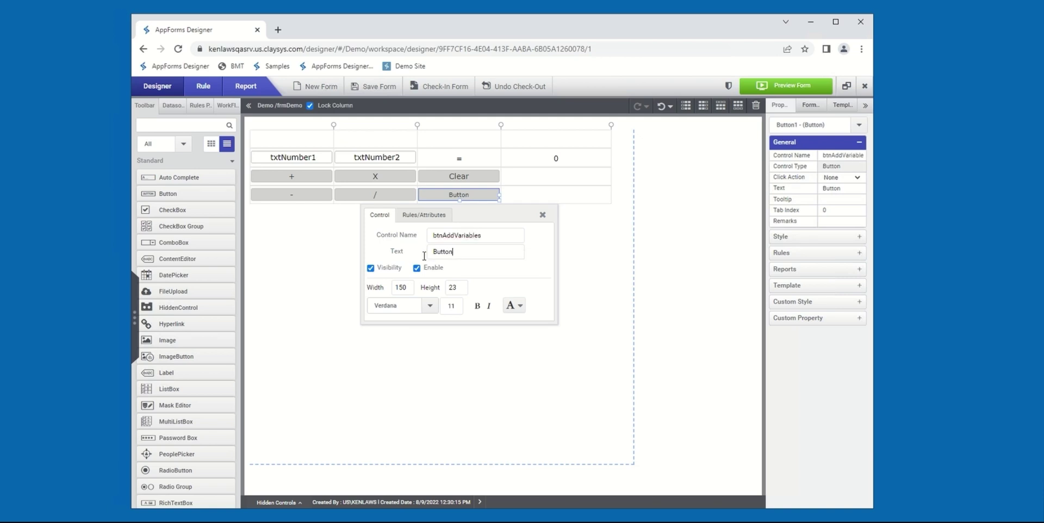
Set the new button's text to Add Variables and its font size to 14
left_click_drag(452, 252, 418, 260)
type("Add Variables")
double_click(451, 306)
type("14")
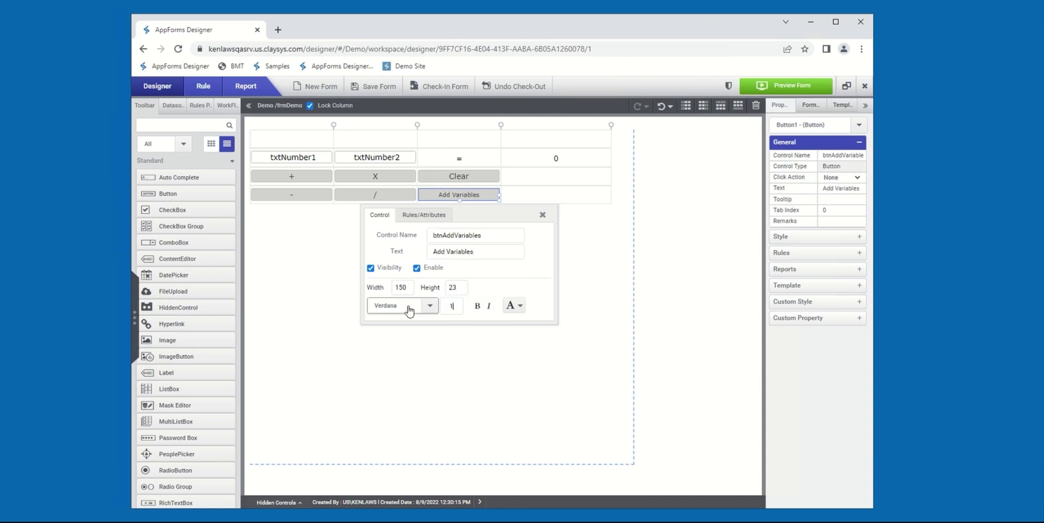
left_click(542, 215)
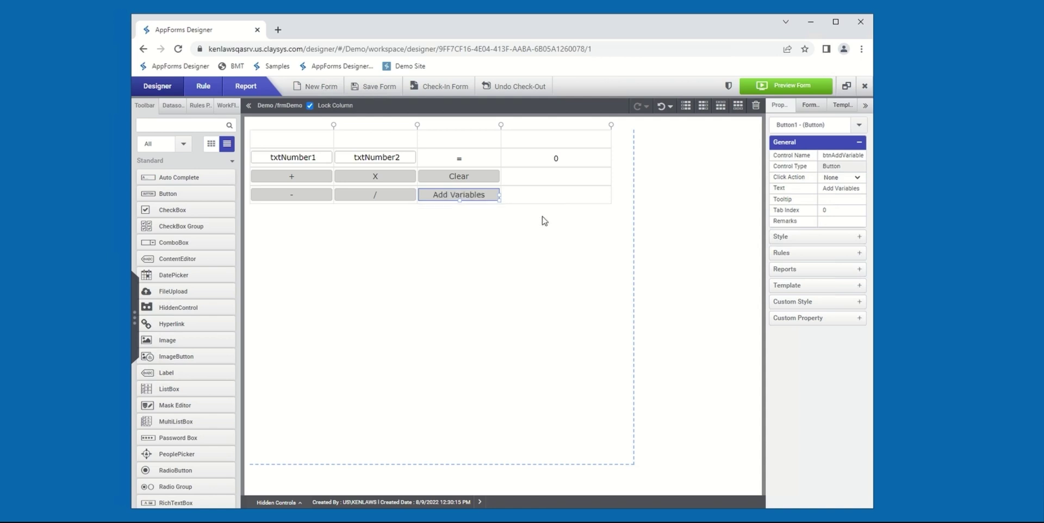
Create a new rule for the Add Variables button
right_click(478, 201)
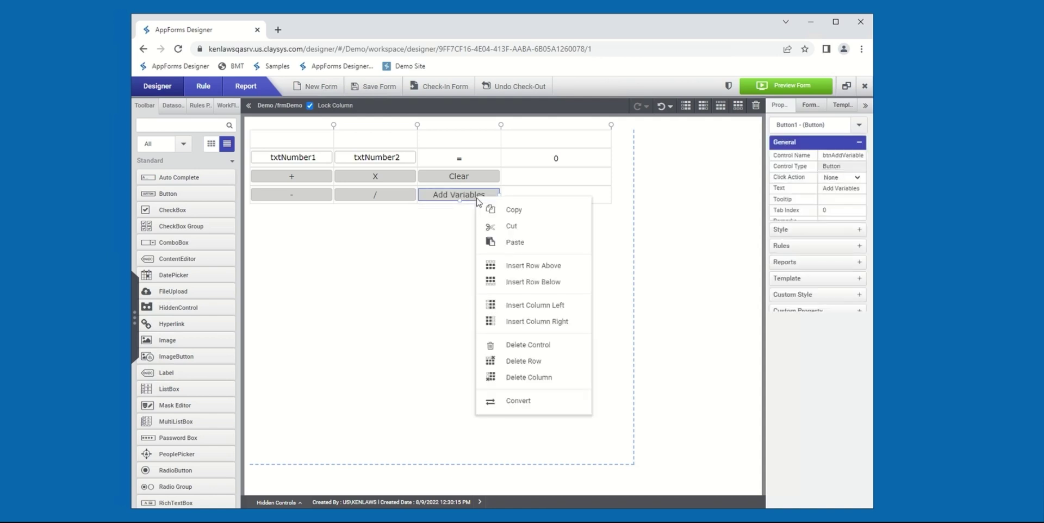
left_click(448, 196)
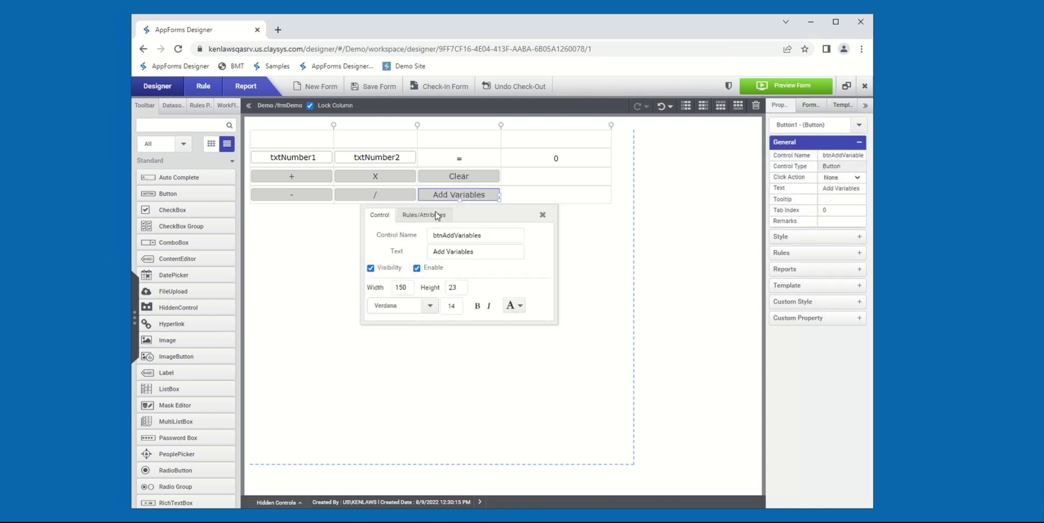
left_click(426, 214)
left_click(387, 259)
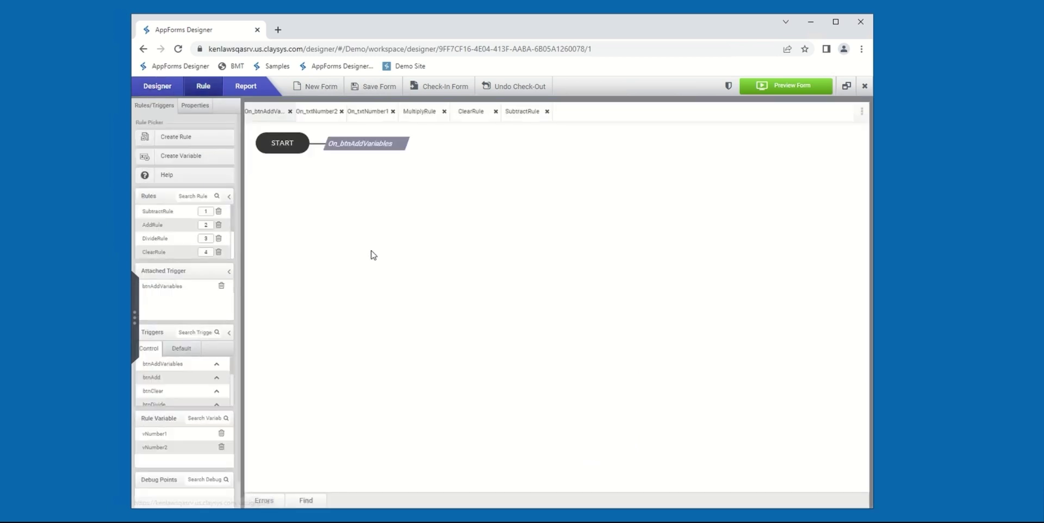
Add an action to the btnAddVariables rule with the expression lblResult.Value = vNumber1 + vNumber2
left_click(372, 151)
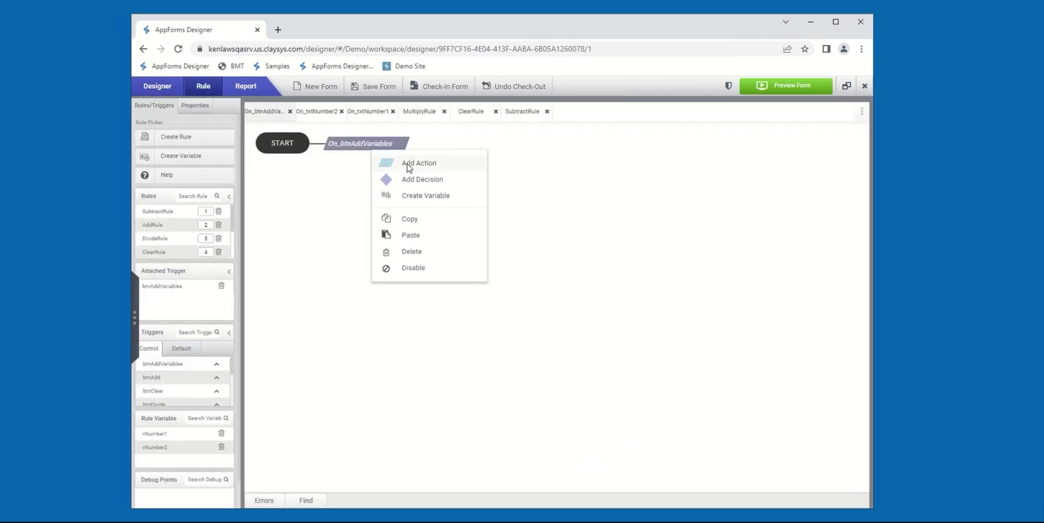
left_click(411, 163)
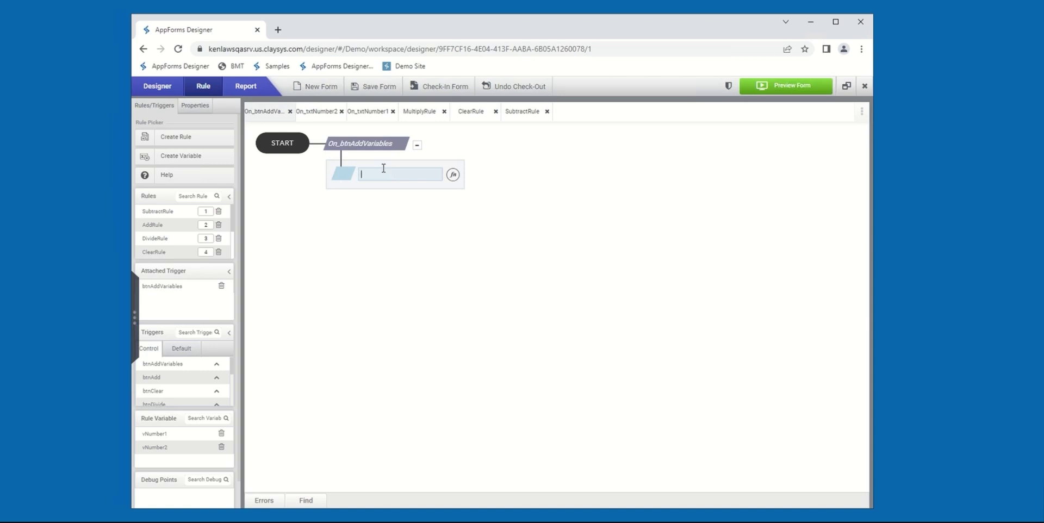
type("lbl")
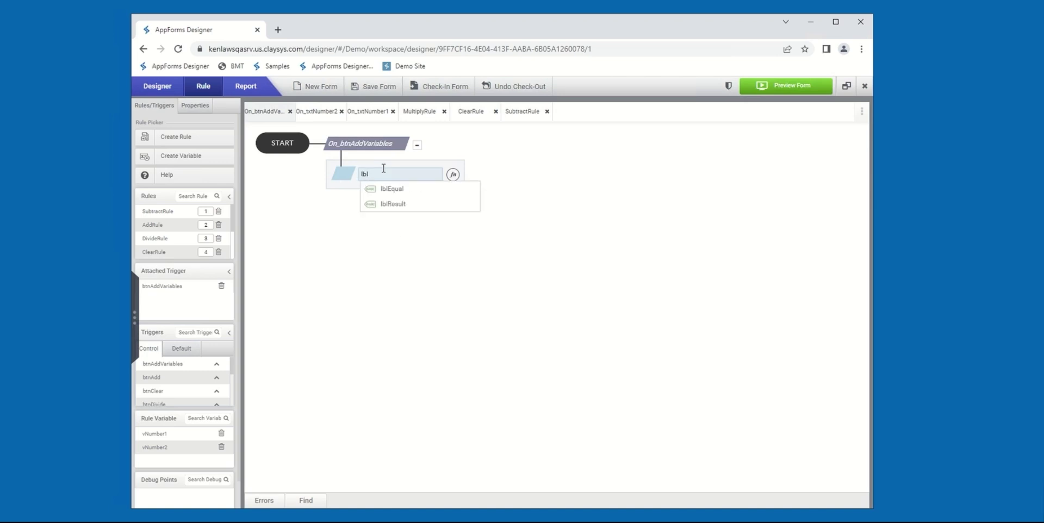
left_click(388, 207)
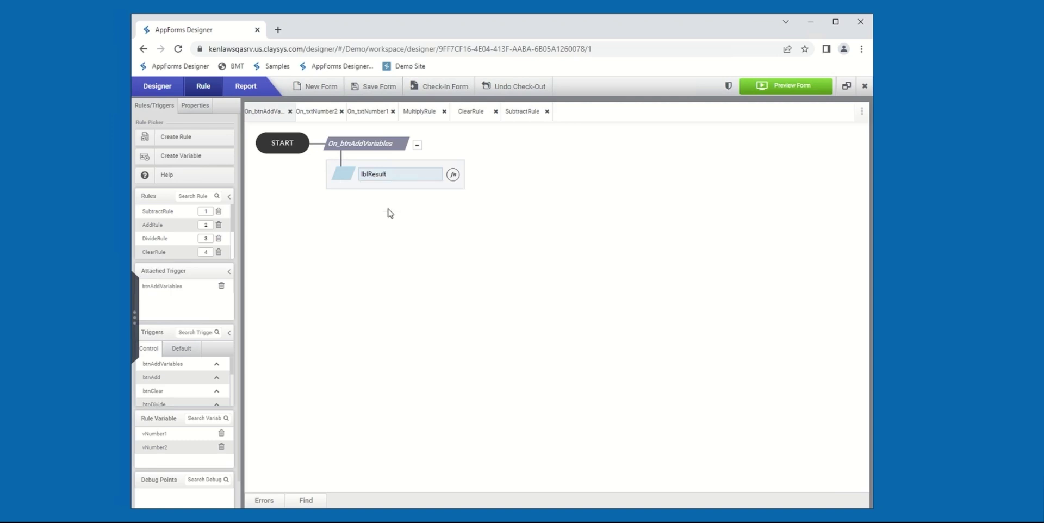
type(".Value = vN")
left_click(434, 194)
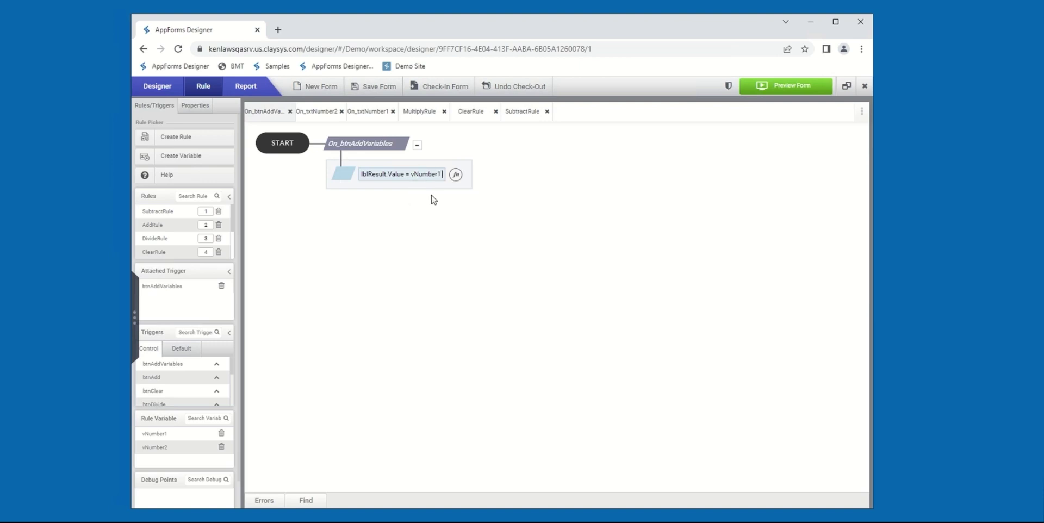
type("+ vNu")
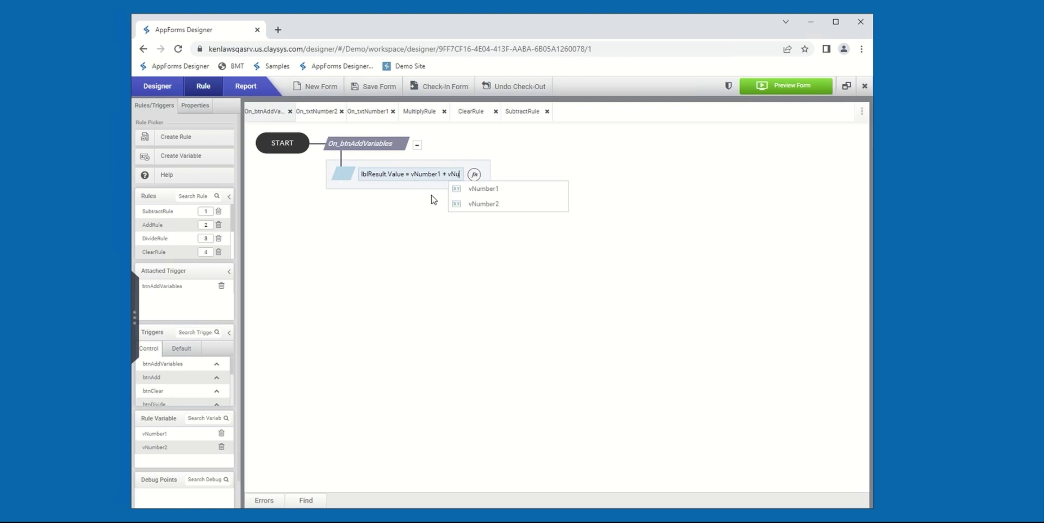
left_click(476, 204)
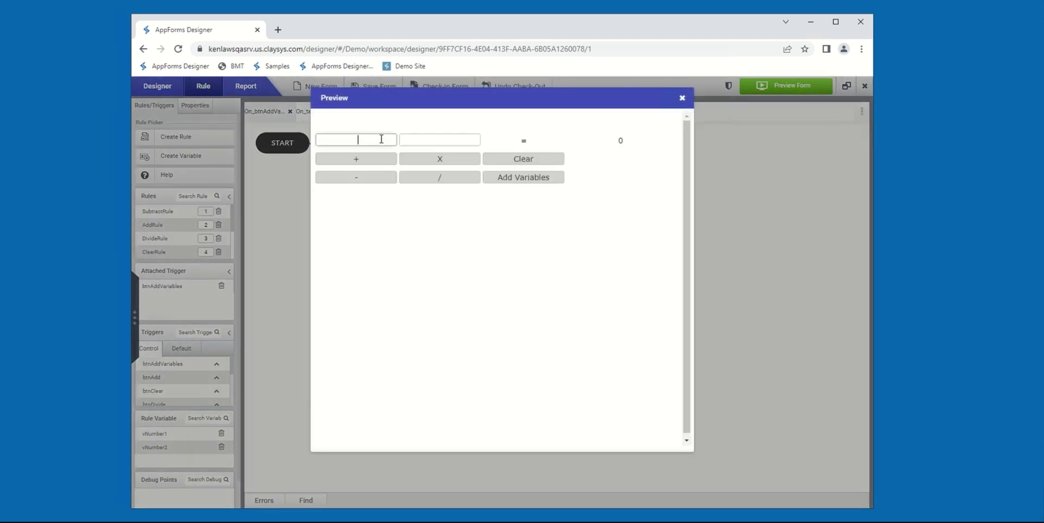
Test the Add Variables button in the form preview with 5 in both number inputs, and close the preview
type("5")
left_click(445, 139)
type("5")
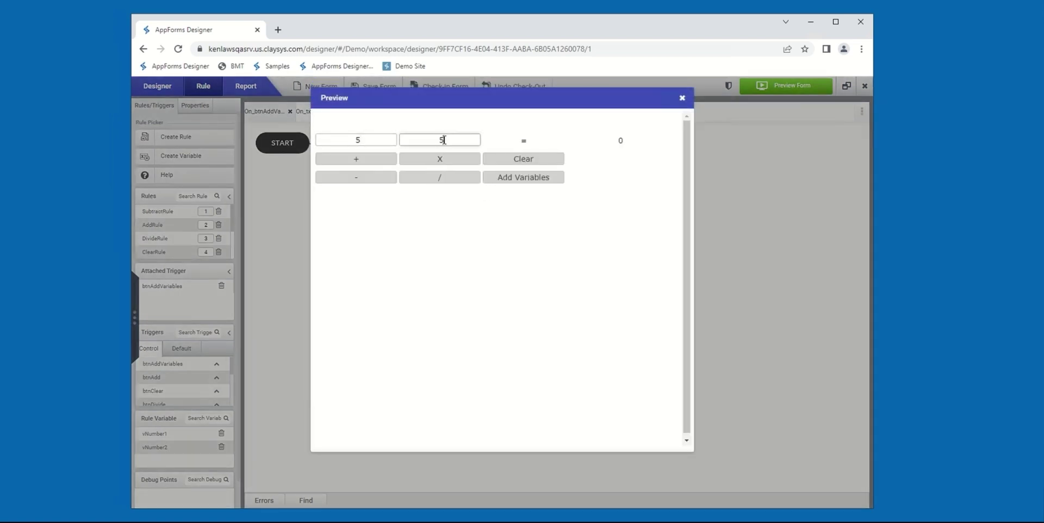
left_click(504, 181)
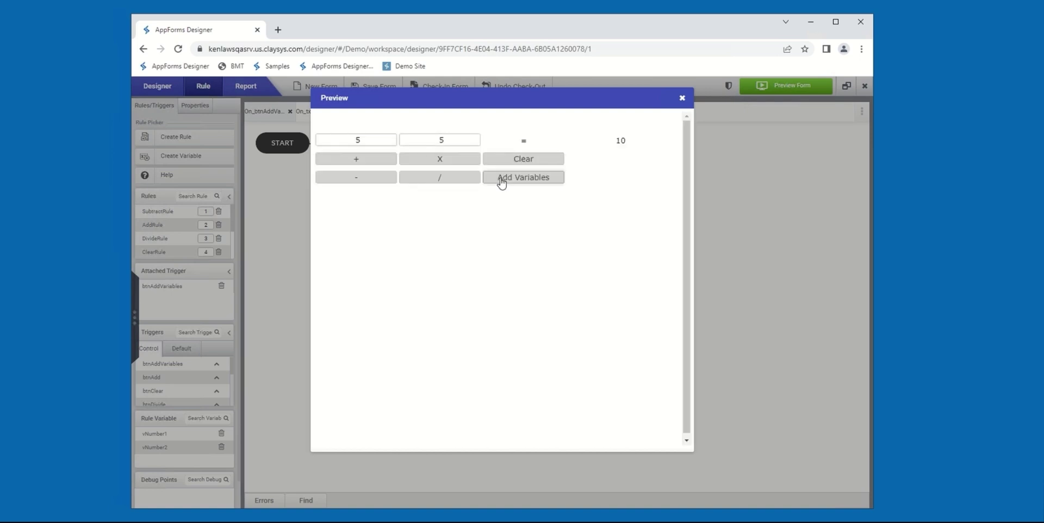
left_click(682, 98)
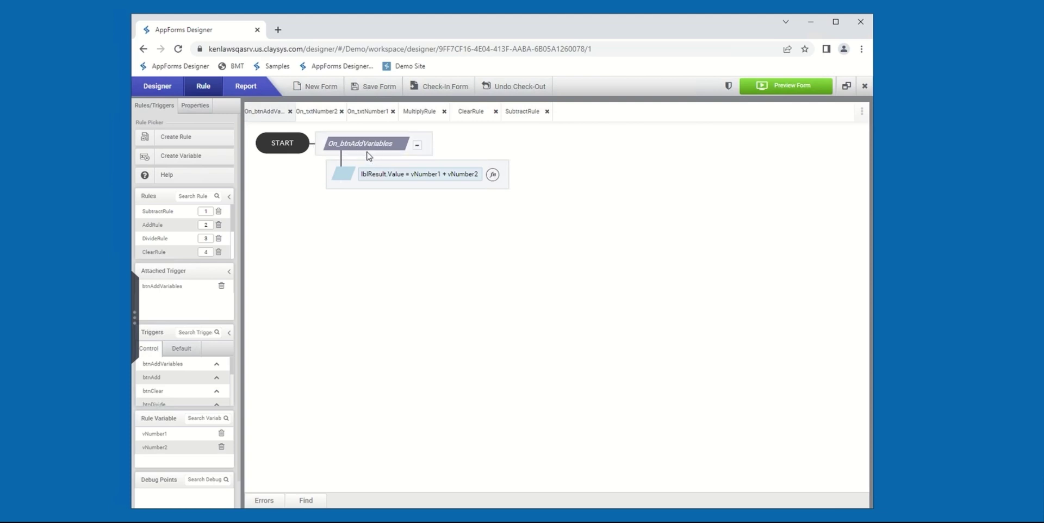
Open DivideRule and add a nested rule under its empty else branch
left_click(164, 240)
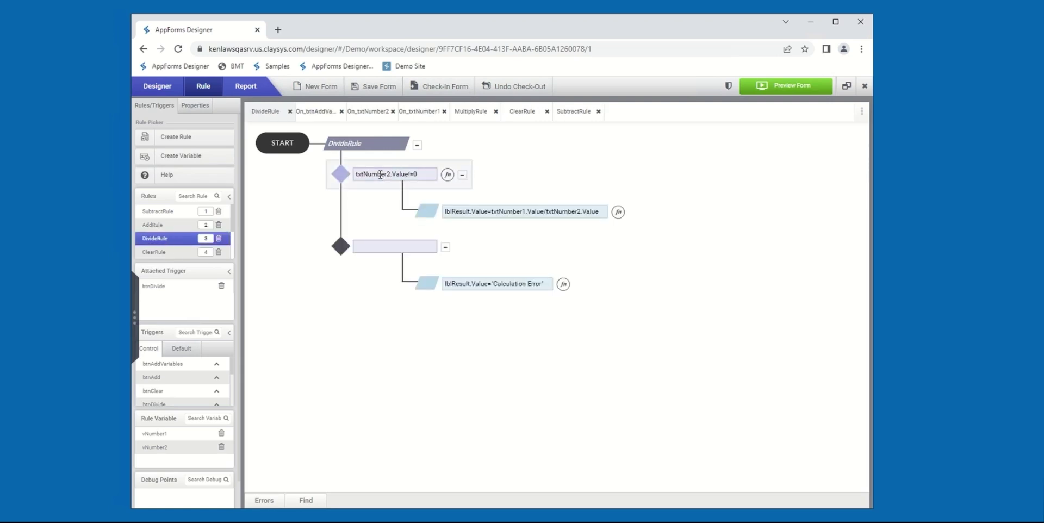
right_click(361, 148)
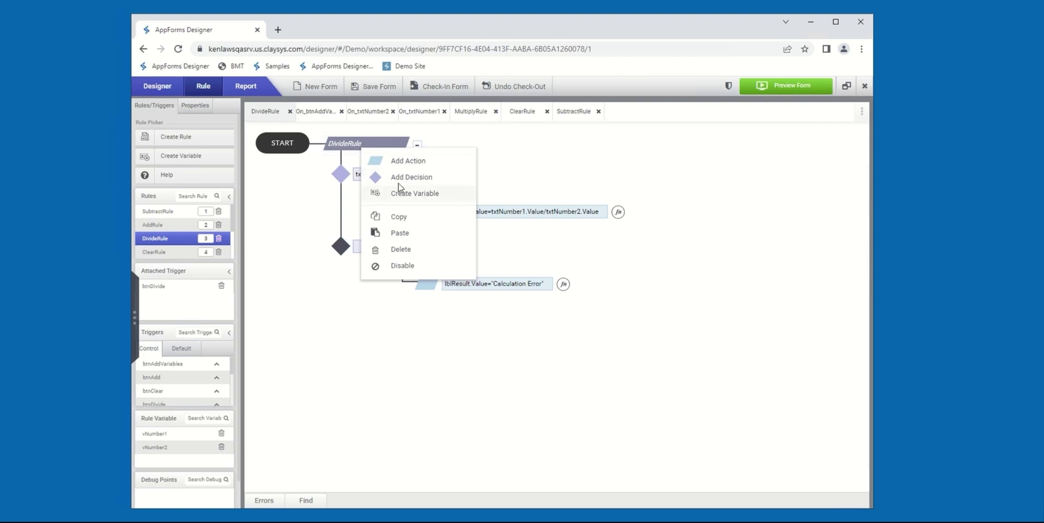
left_click(311, 216)
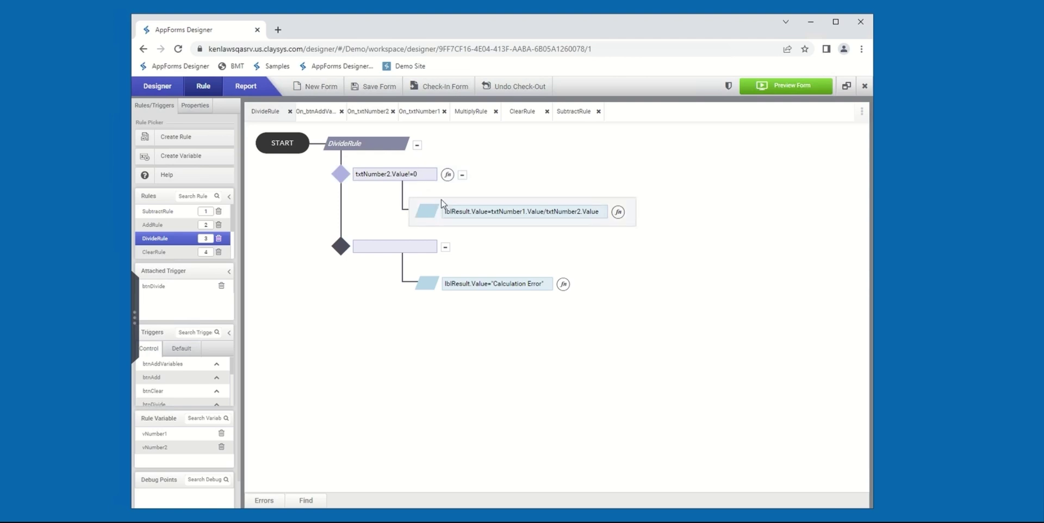
right_click(422, 175)
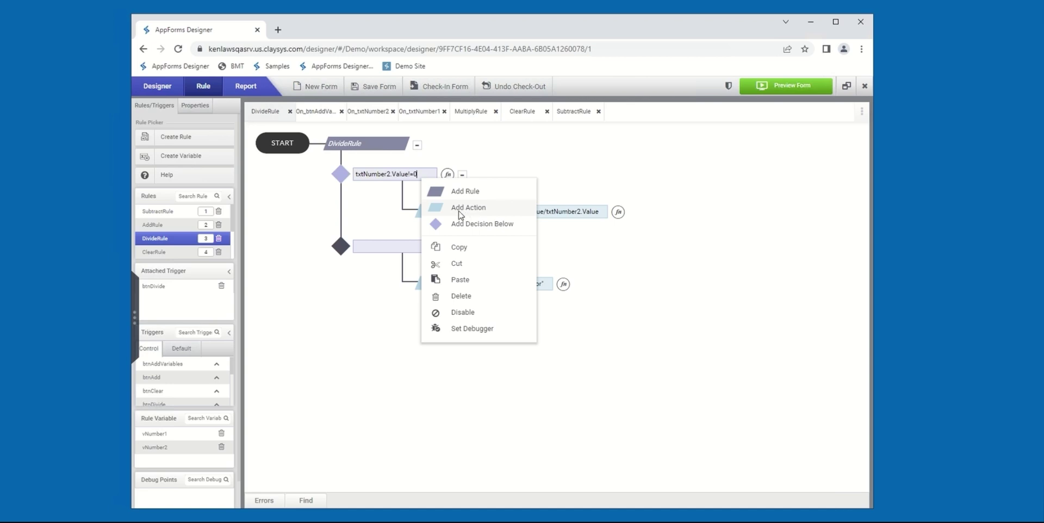
left_click(394, 235)
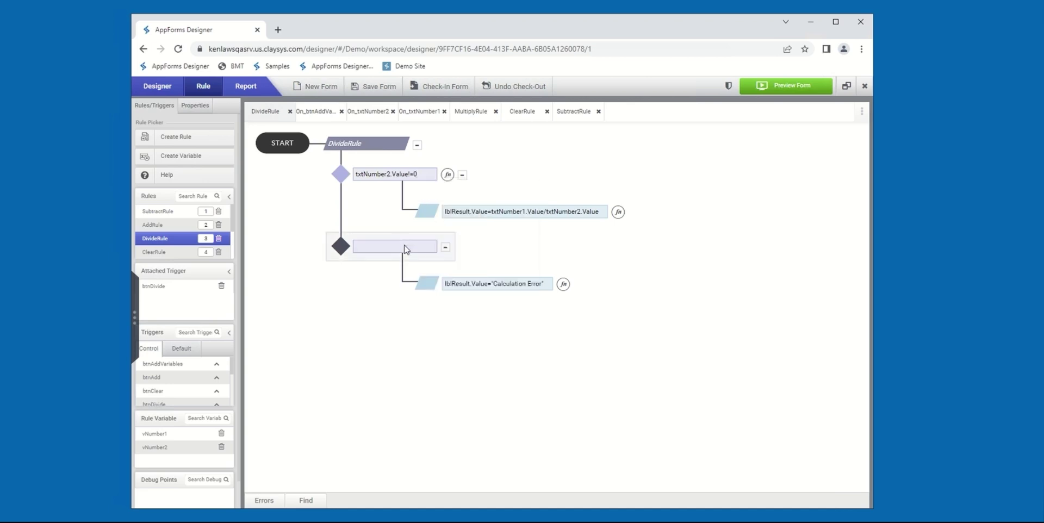
right_click(409, 248)
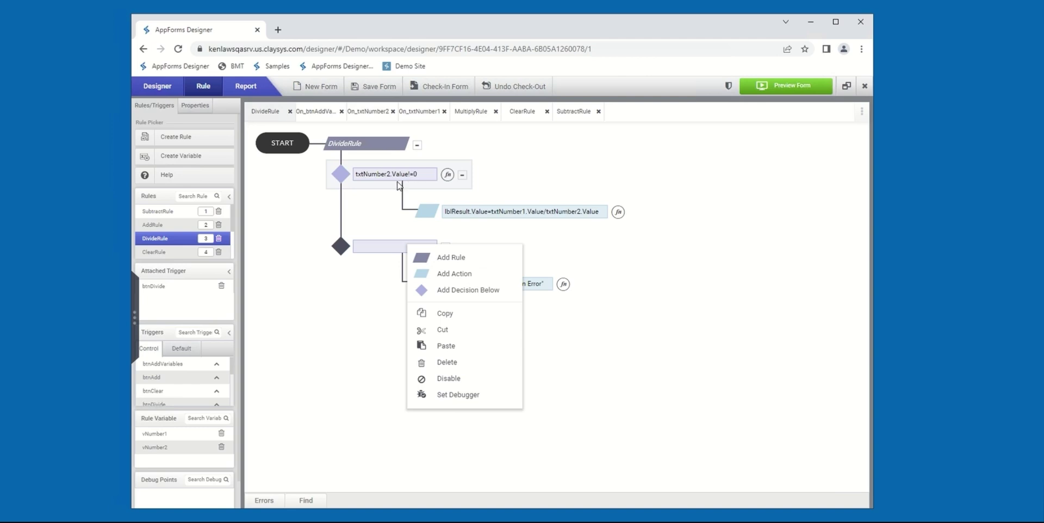
left_click(429, 258)
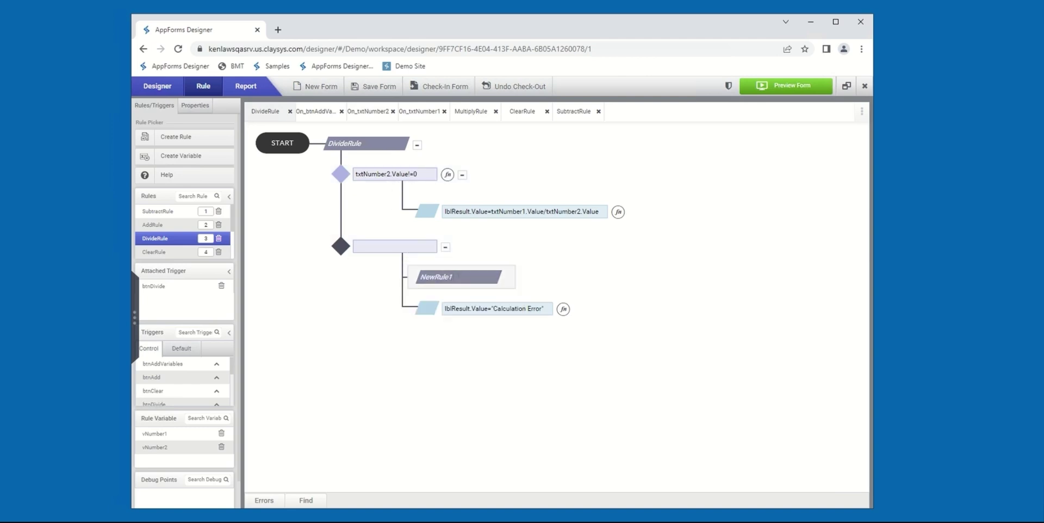
right_click(485, 286)
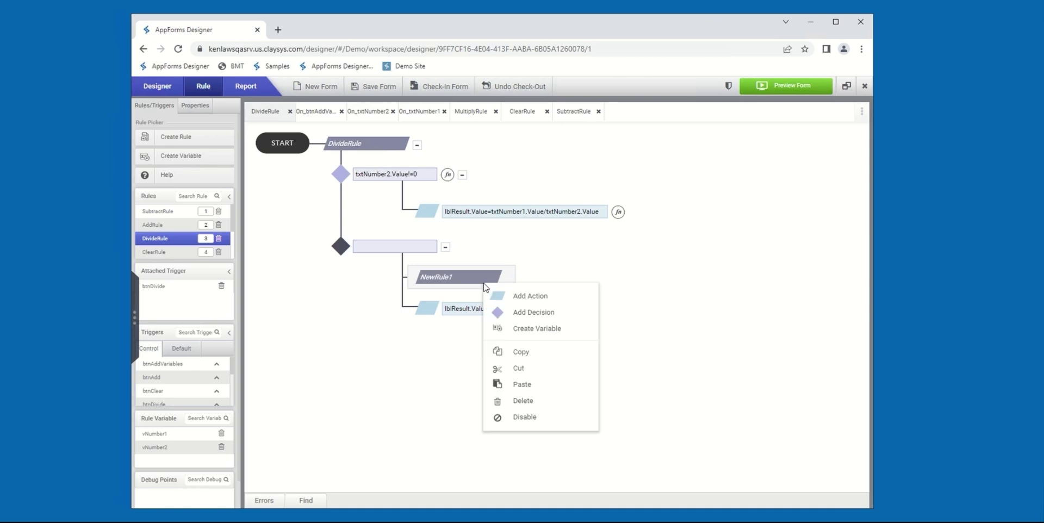
left_click(523, 312)
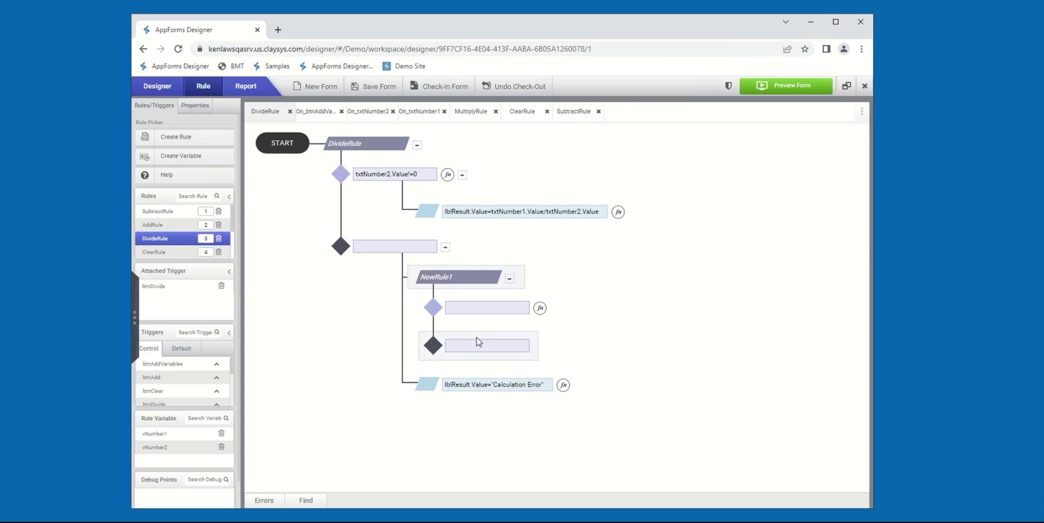
right_click(435, 310)
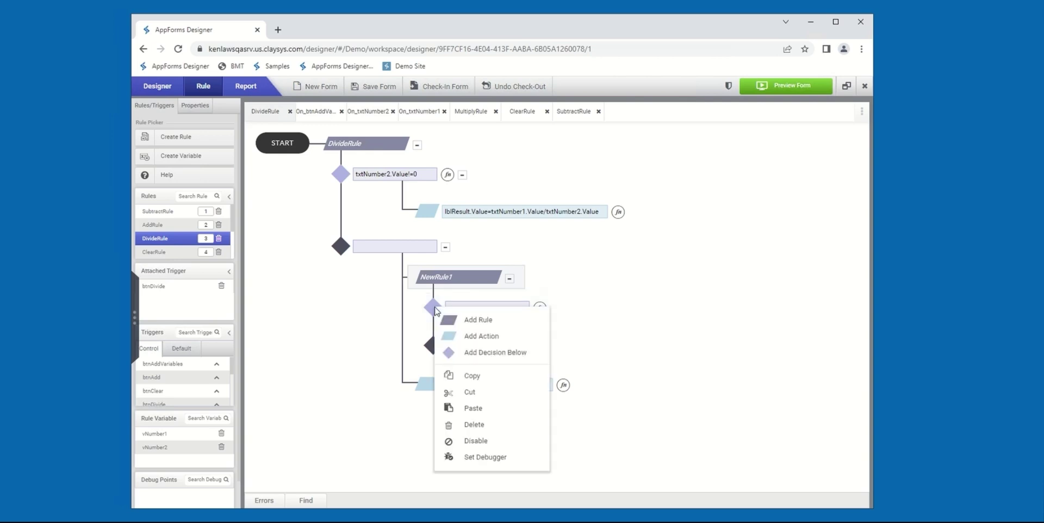
left_click(471, 392)
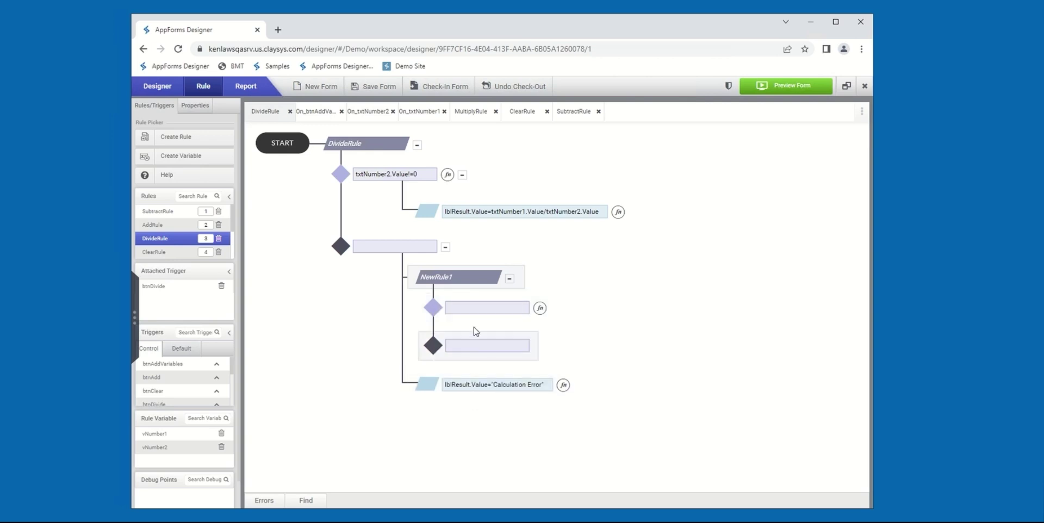
right_click(474, 301)
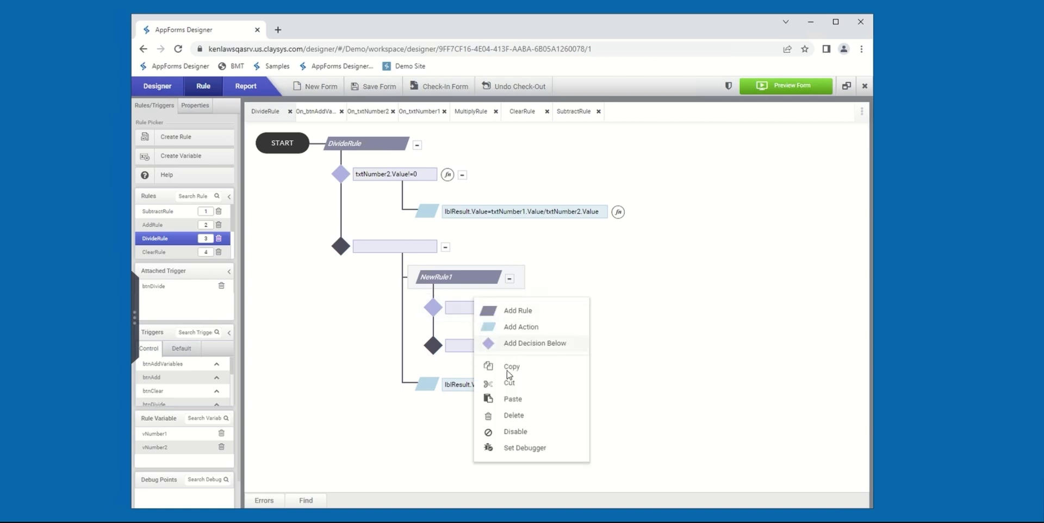
left_click(507, 414)
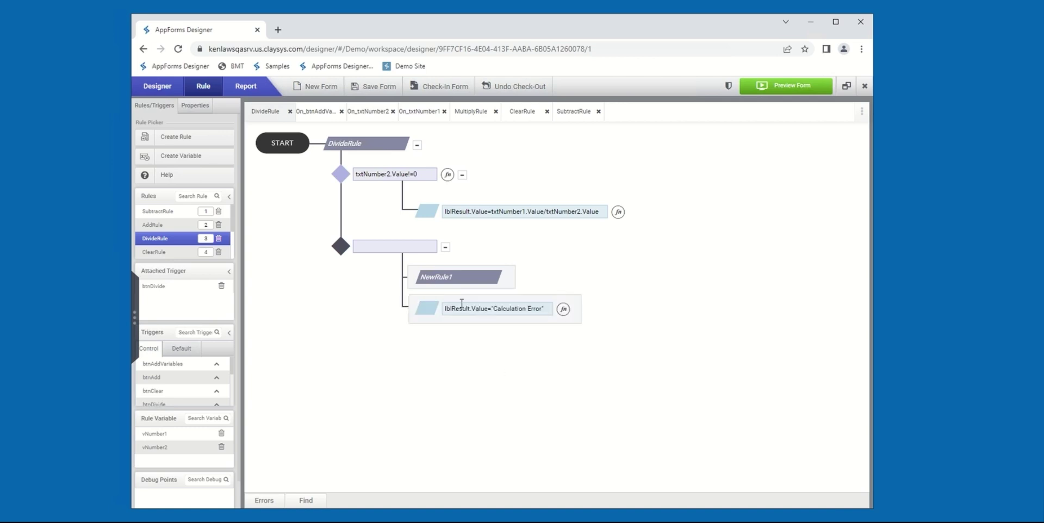
Rename the nested rule to CalculationError and move the action that sets lblResult.Value to "Calculation Error" into it
double_click(416, 276)
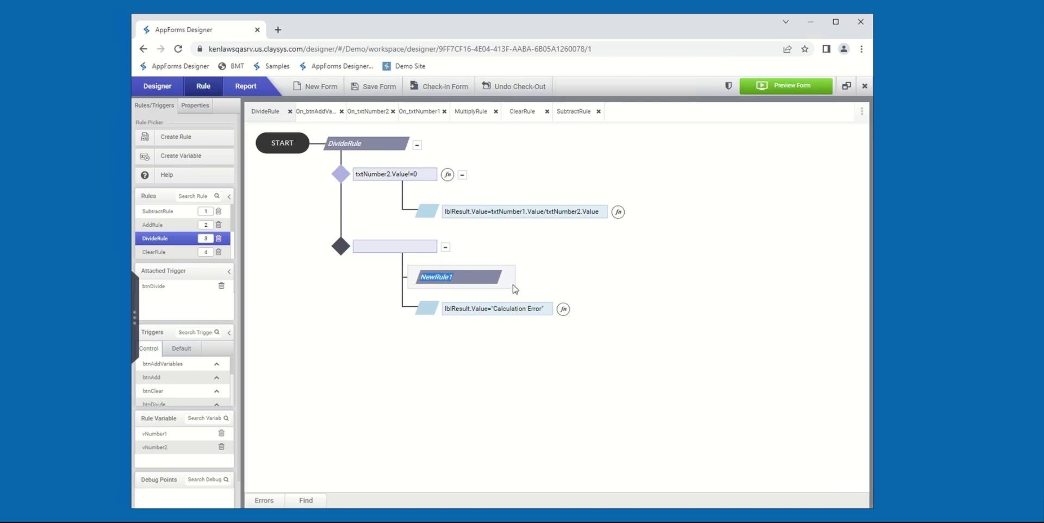
type("Error")
key("BackSpace")
key("BackSpace")
key("BackSpace")
key("BackSpace")
key("BackSpace")
type("CalculationError")
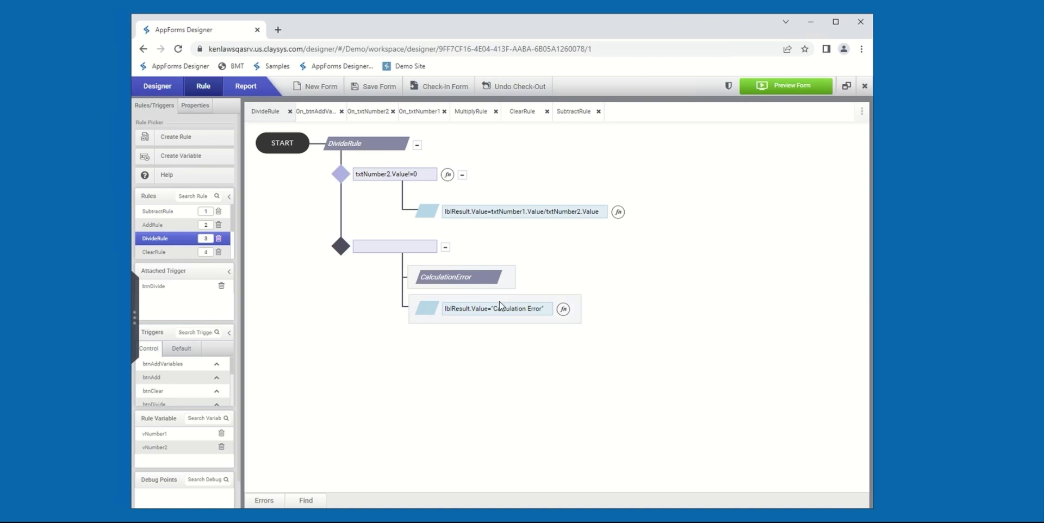
left_click_drag(473, 303, 431, 289)
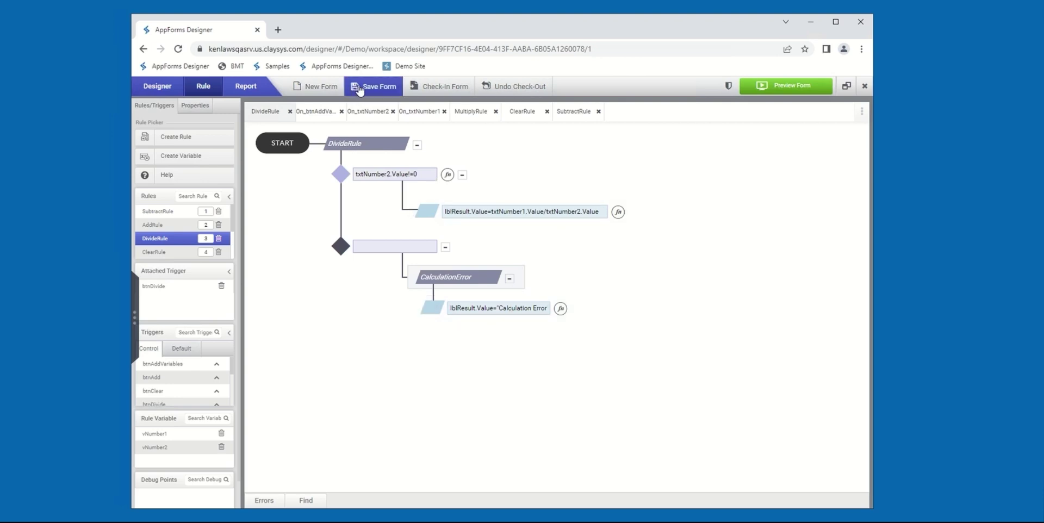
Preview the form, test dividing 5 by 0, and close the preview
left_click(774, 93)
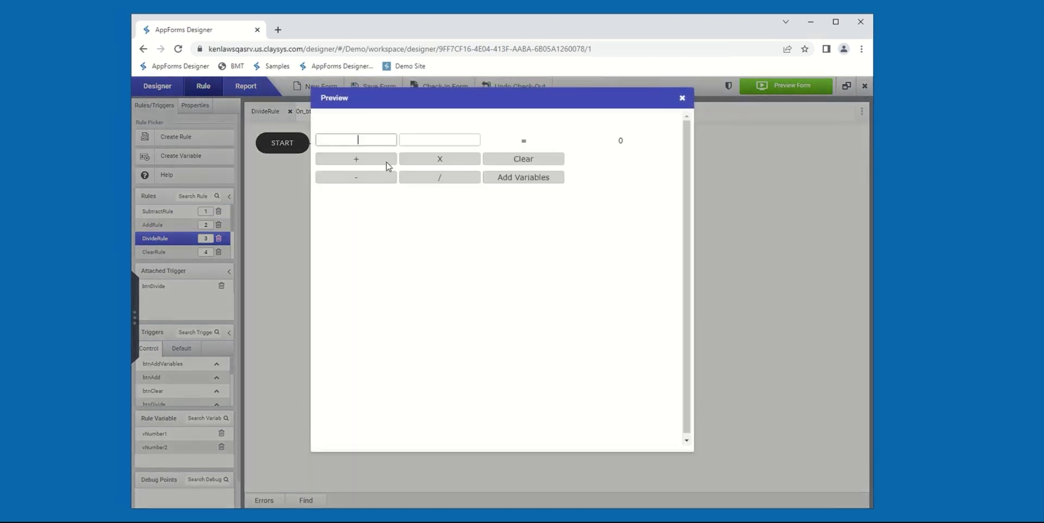
left_click(367, 141)
type("5")
left_click(440, 141)
left_click(437, 221)
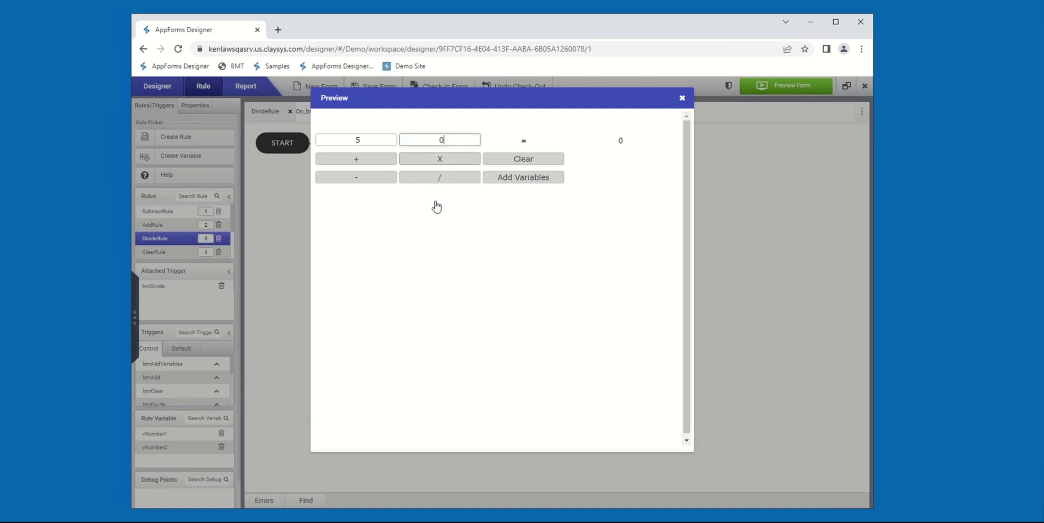
left_click(456, 178)
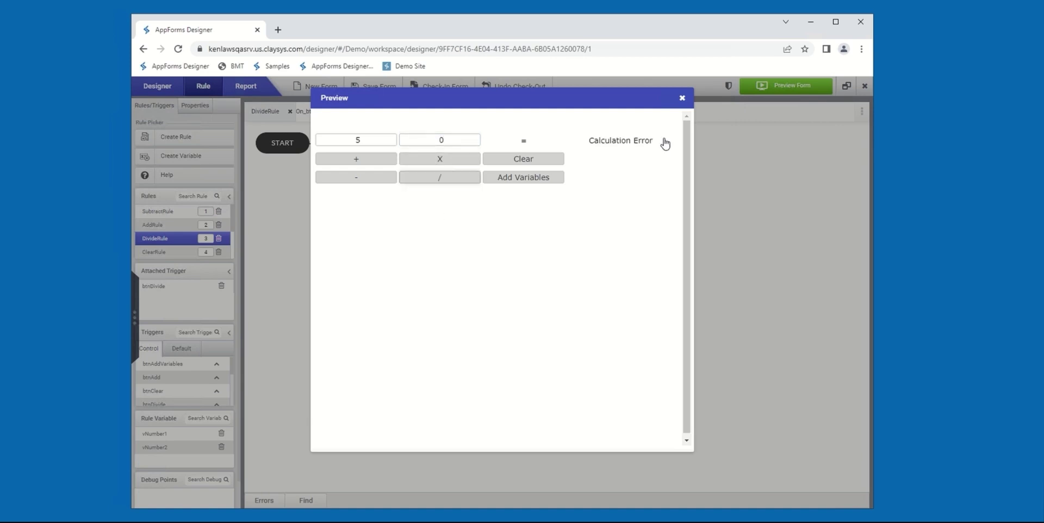
left_click(682, 99)
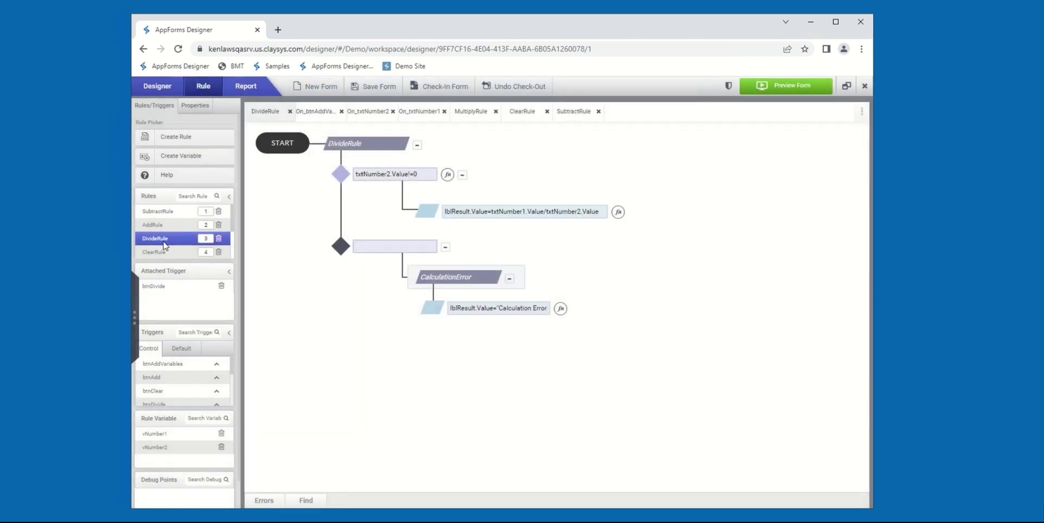
Open MultiplyRule and add a decision to it
scroll(170, 252, "down", 2)
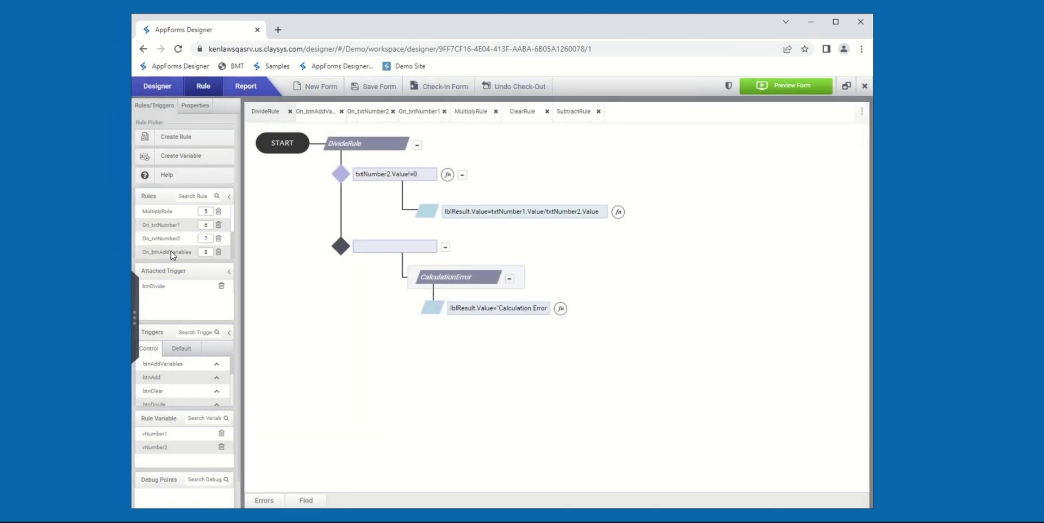
left_click(174, 212)
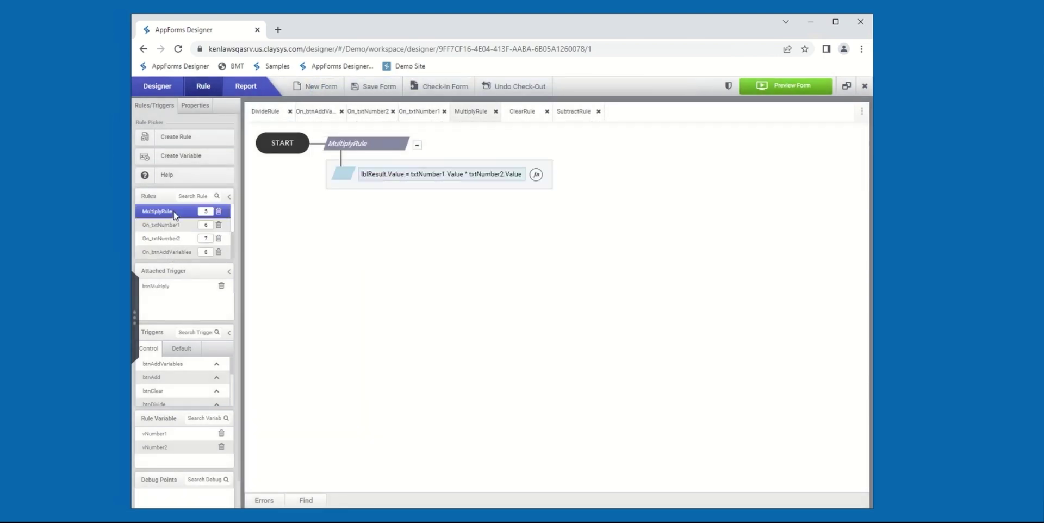
right_click(382, 153)
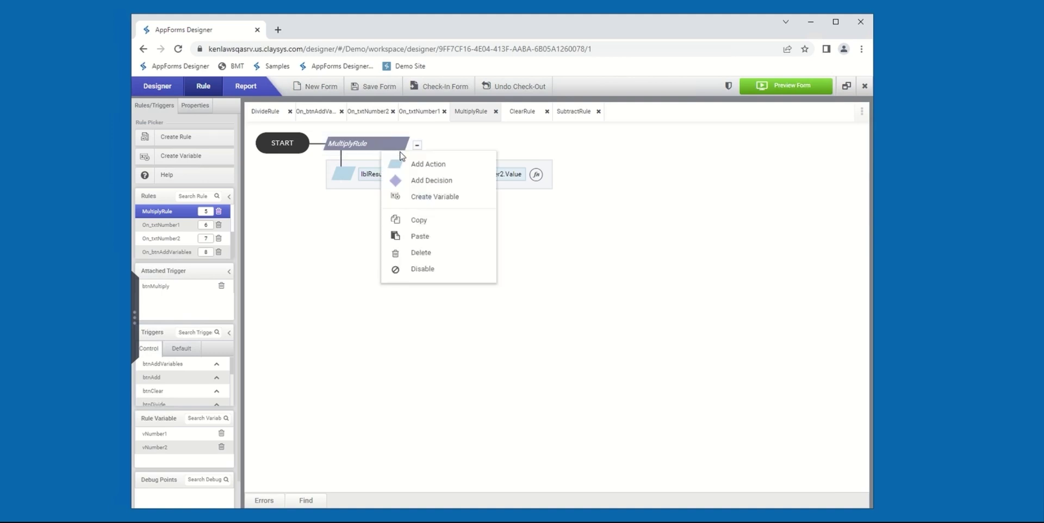
left_click(417, 181)
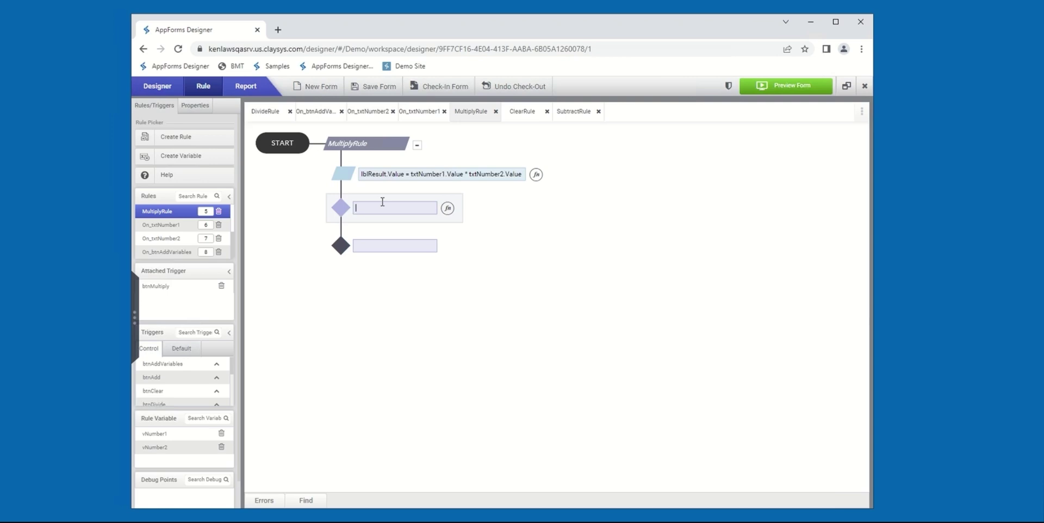
Enter IsNull(txtNumber1.Value) = false as the condition of the new decision in MultiplyRule
type("Is")
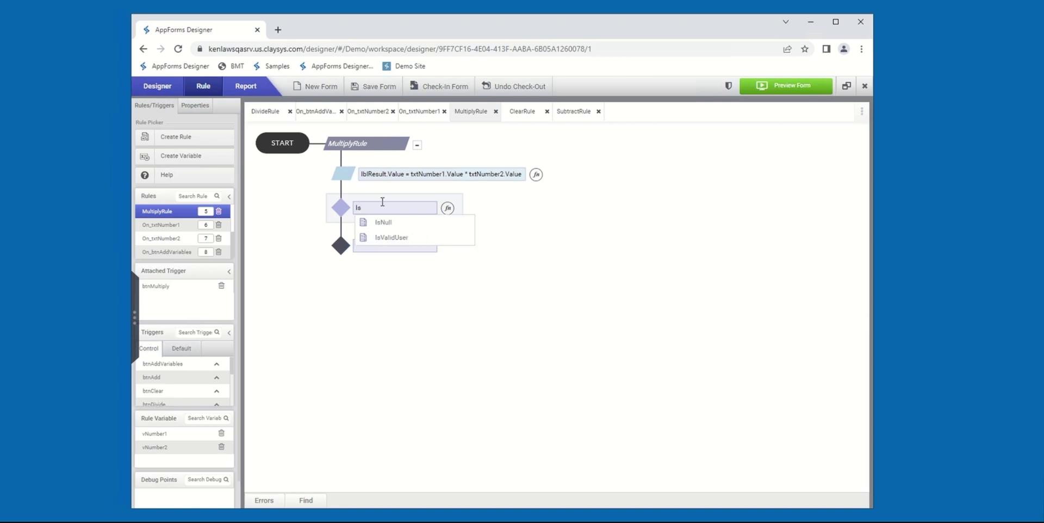
type("Null")
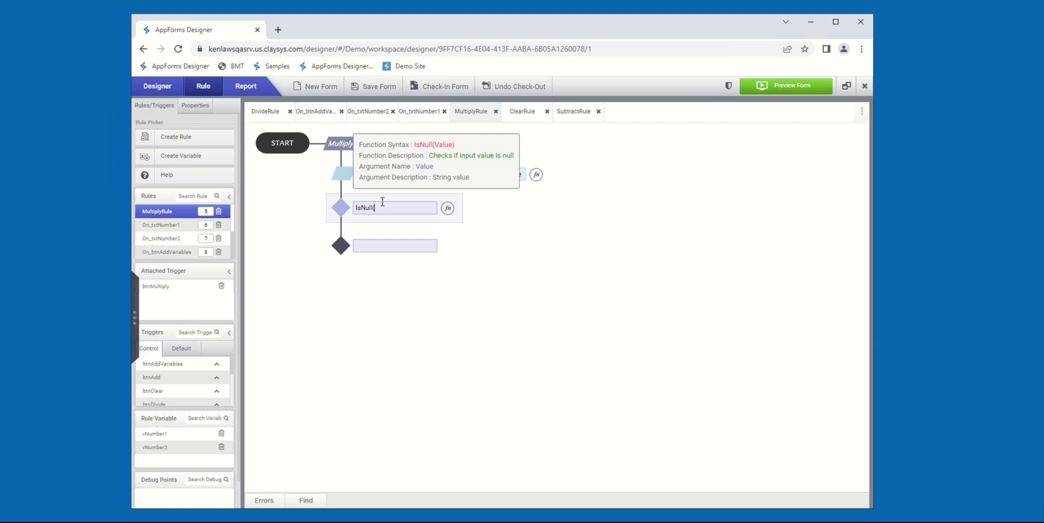
type("(txt")
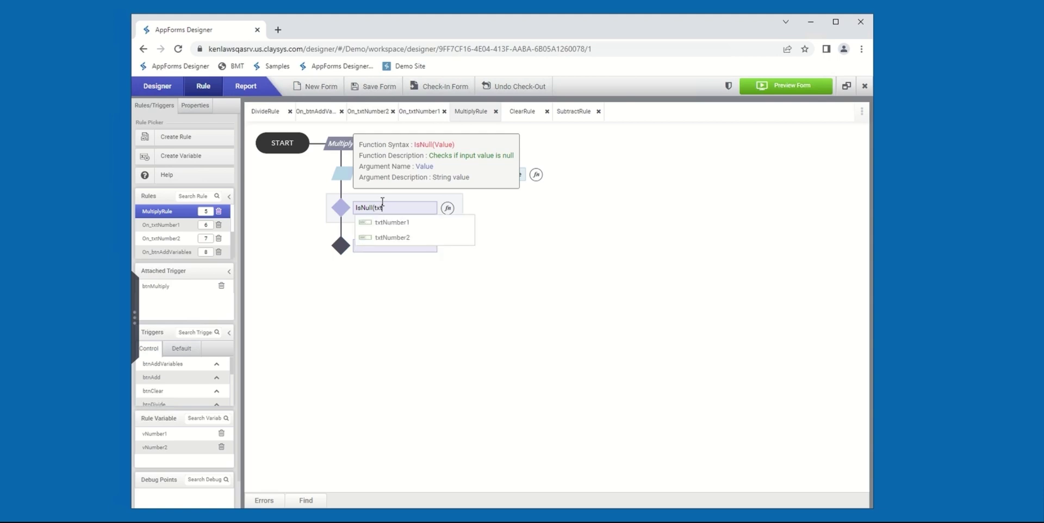
key("Down")
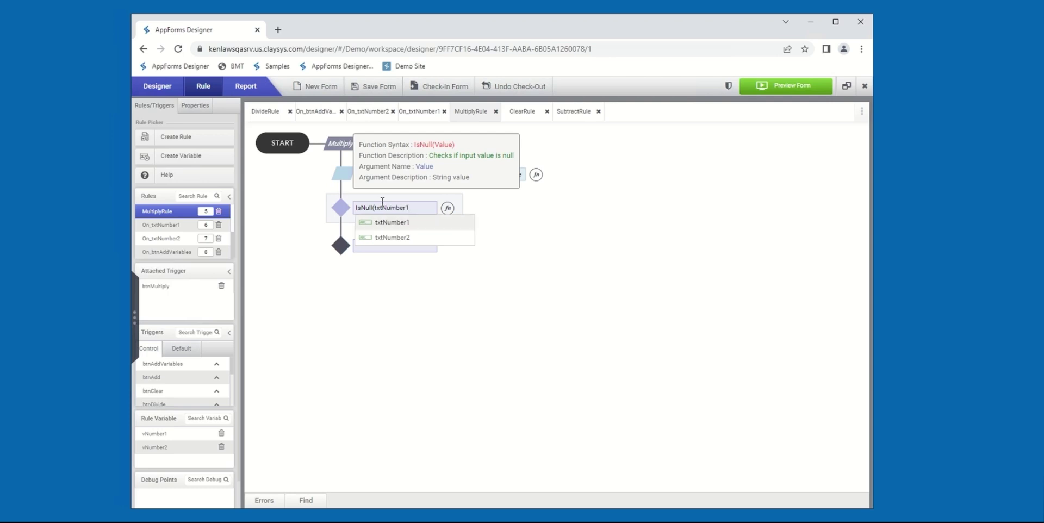
type(".Val")
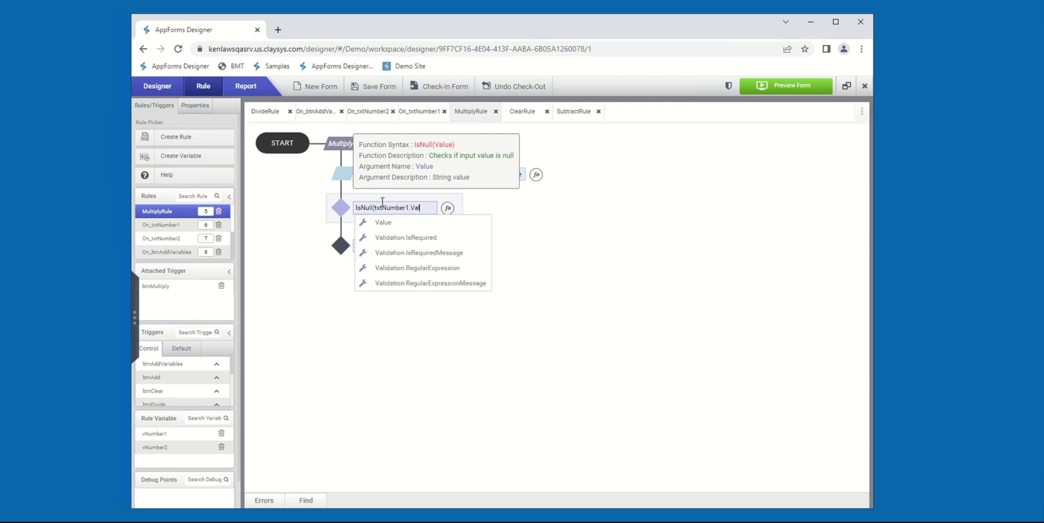
type("ue)")
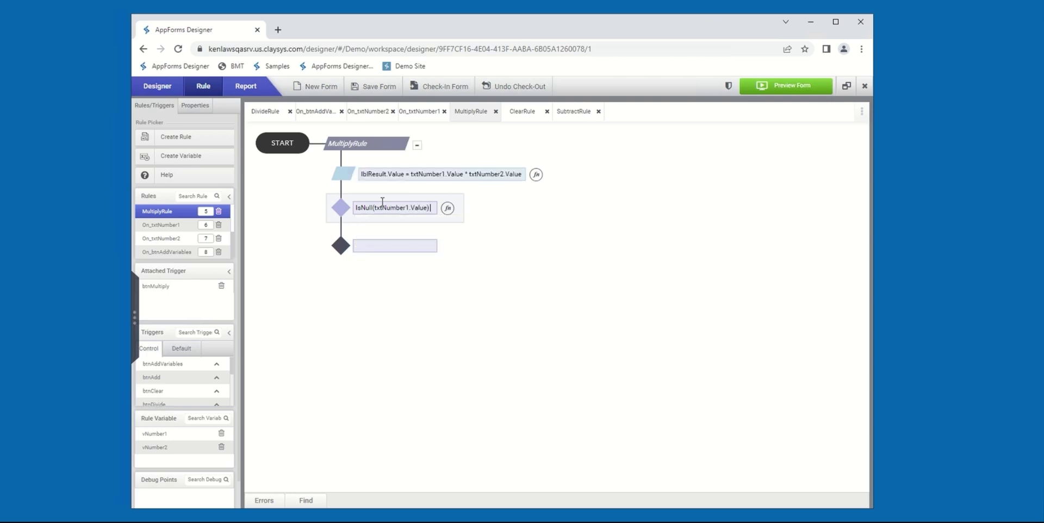
type(" |")
type("=")
type(" false")
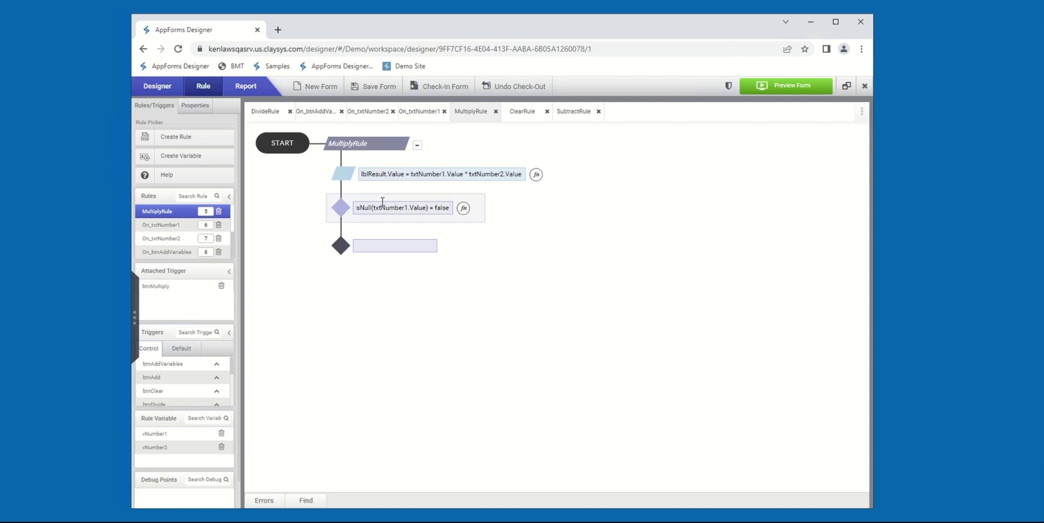
Extend the decision's condition with "and IsNull(txtNumber2.Value) = false" and nest the multiplication action under that decision
type("and")
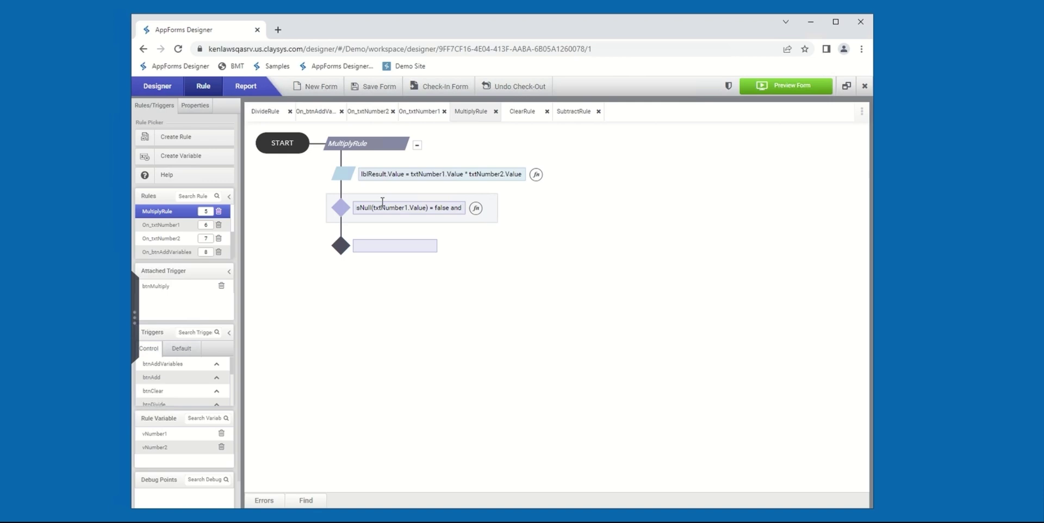
type(" IsNu")
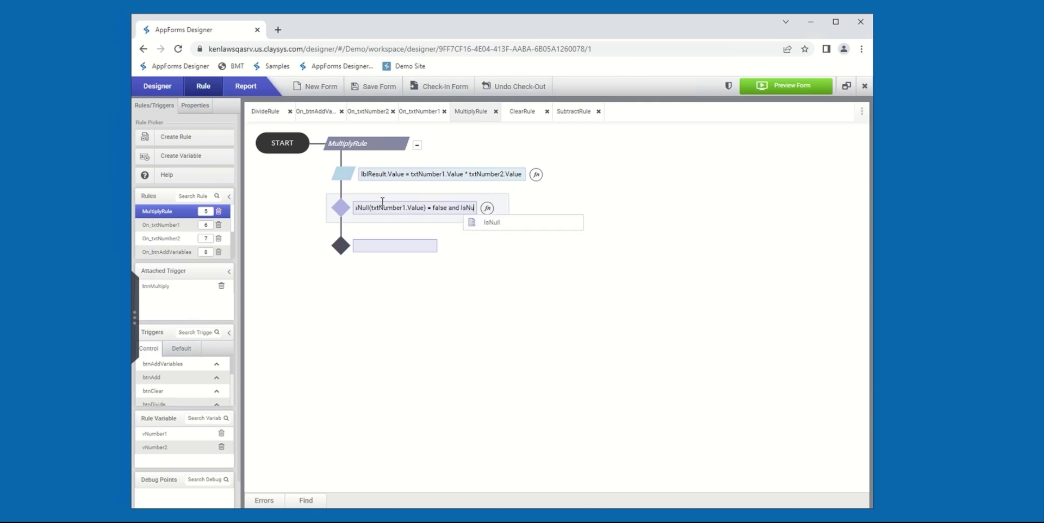
type("ll(txt")
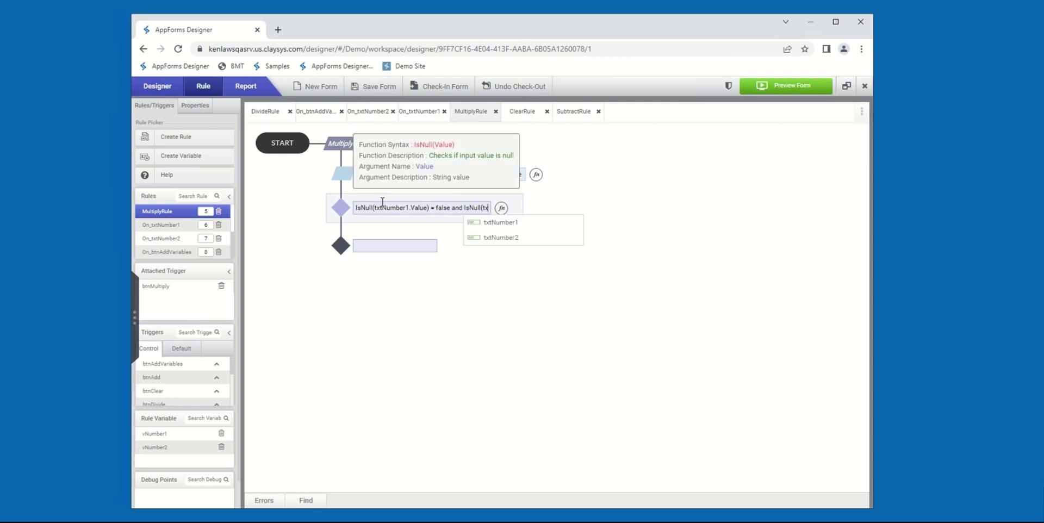
key("Down")
key("Down")
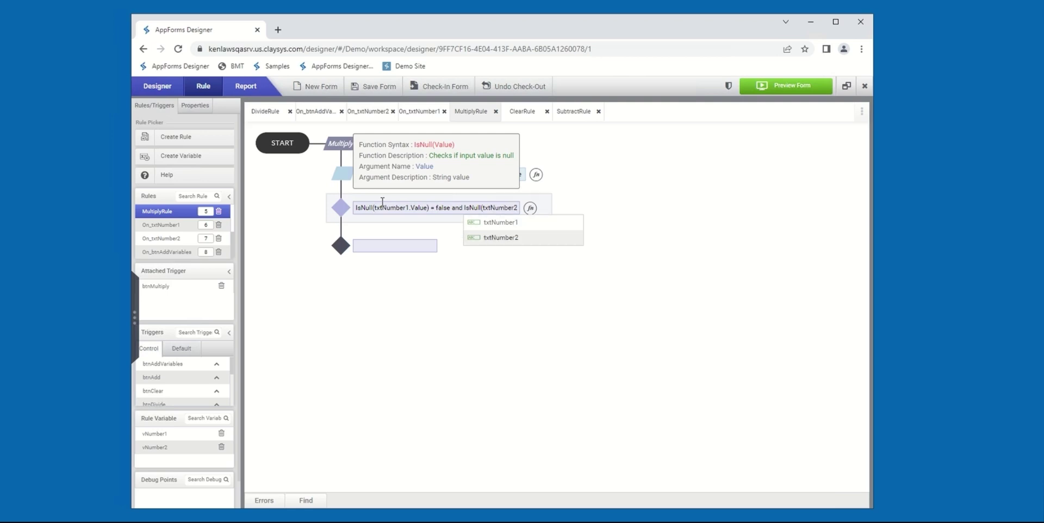
type(".Value) =")
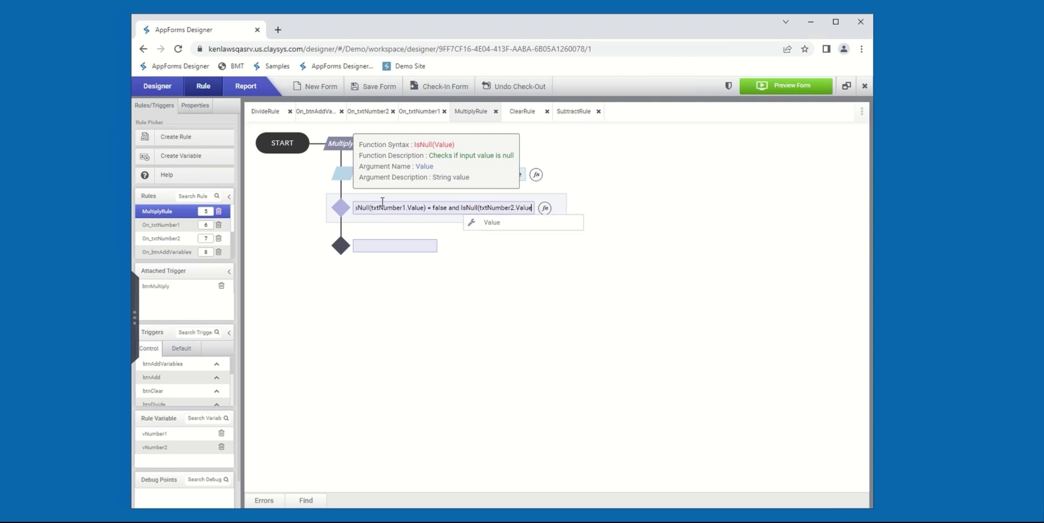
type(" false")
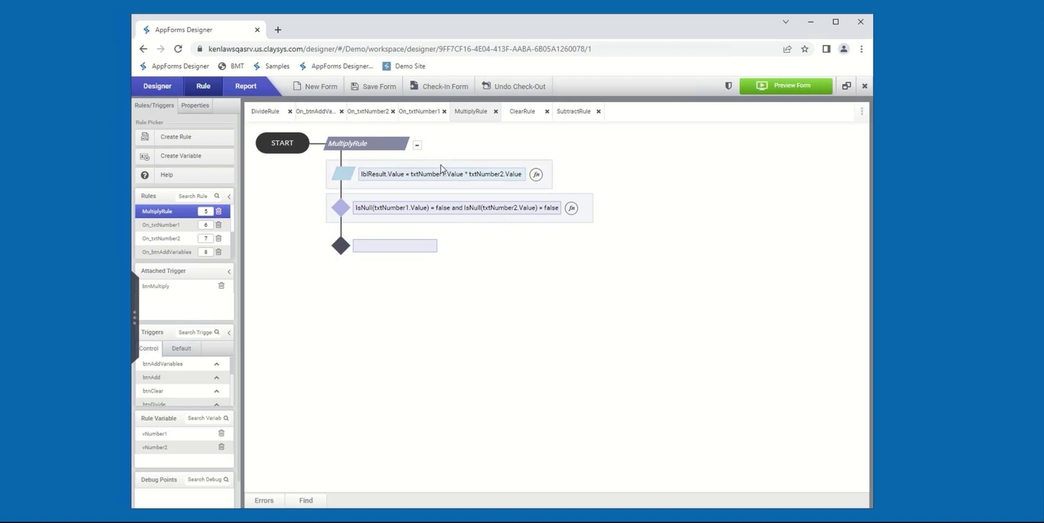
left_click_drag(440, 168, 481, 214)
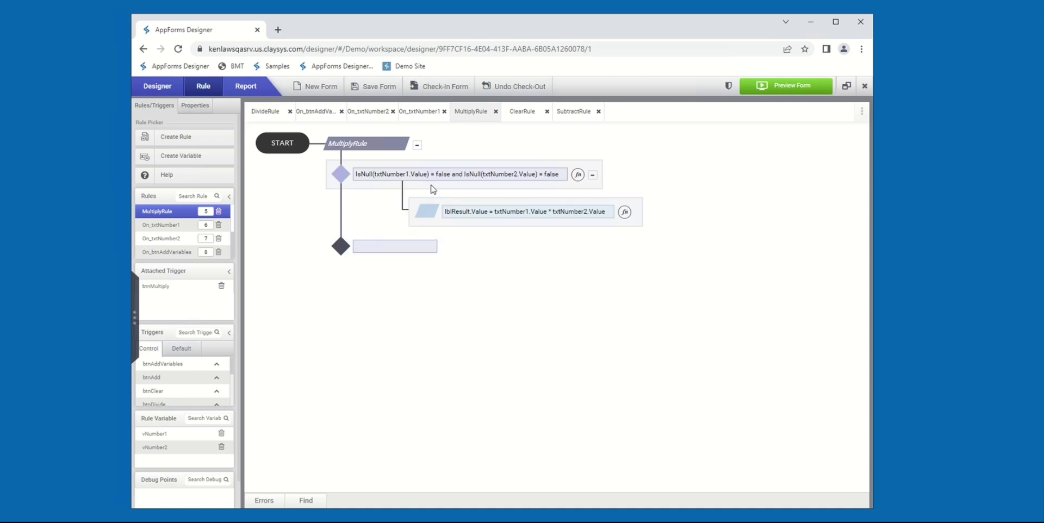
Add an action under the empty else branch that calls RunRule(DivideRule.CalculationError)
right_click(400, 256)
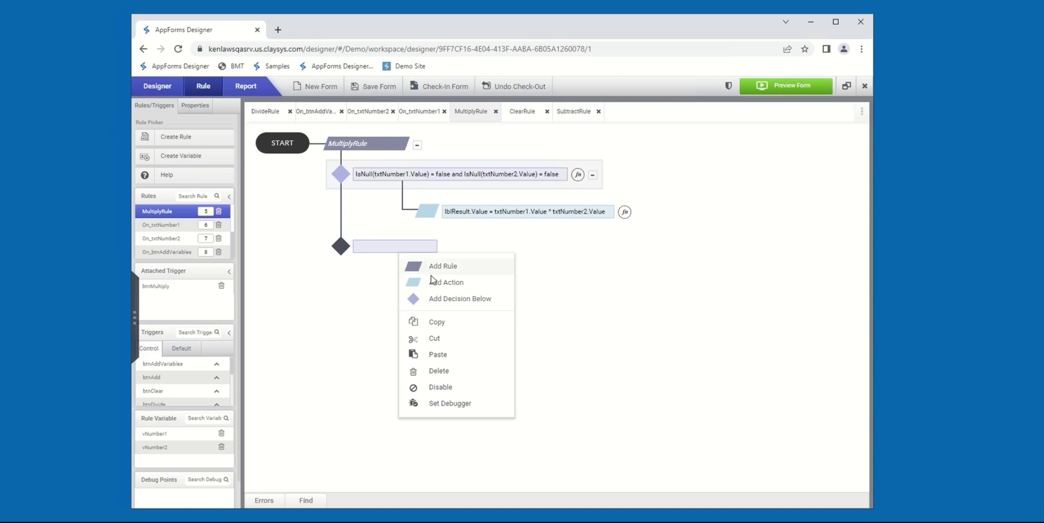
left_click(432, 283)
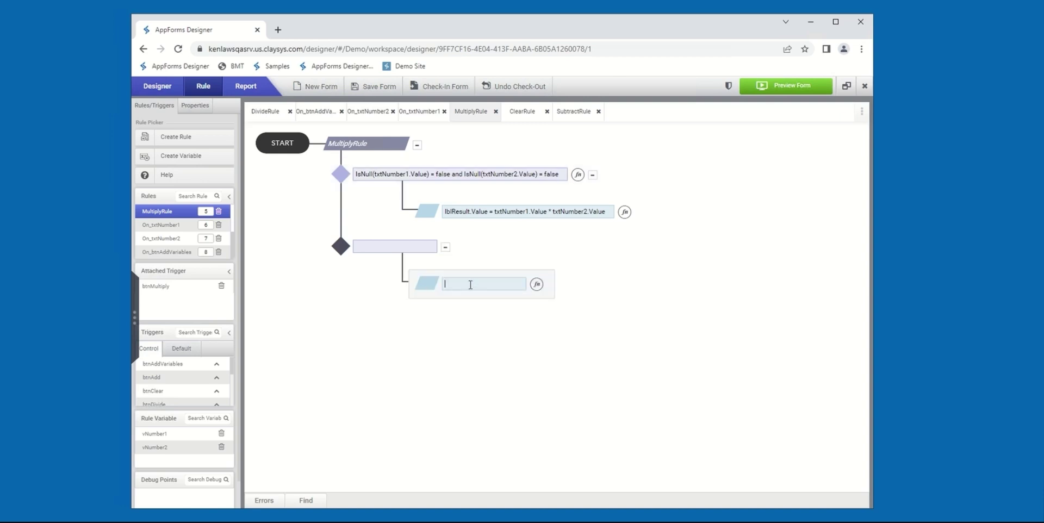
type("Run")
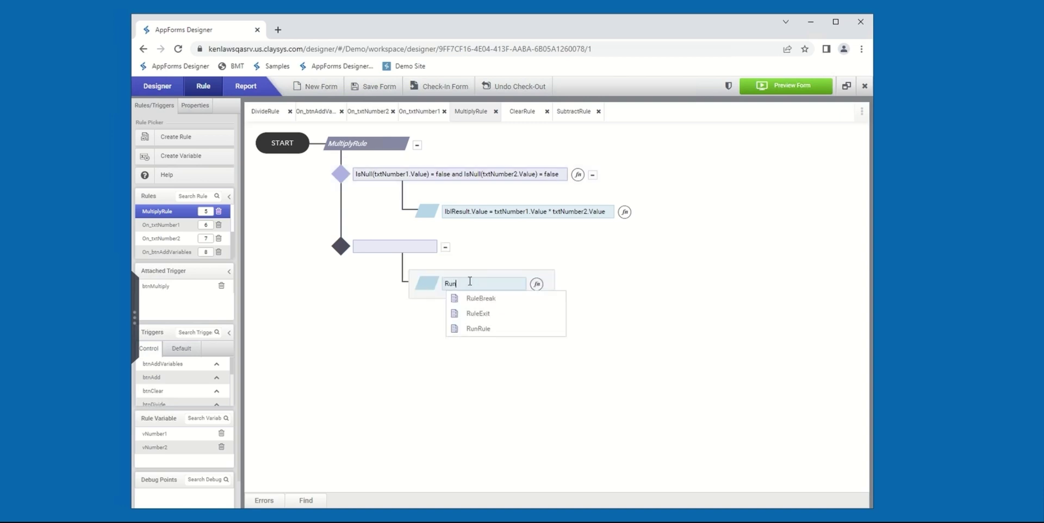
type("Rule(")
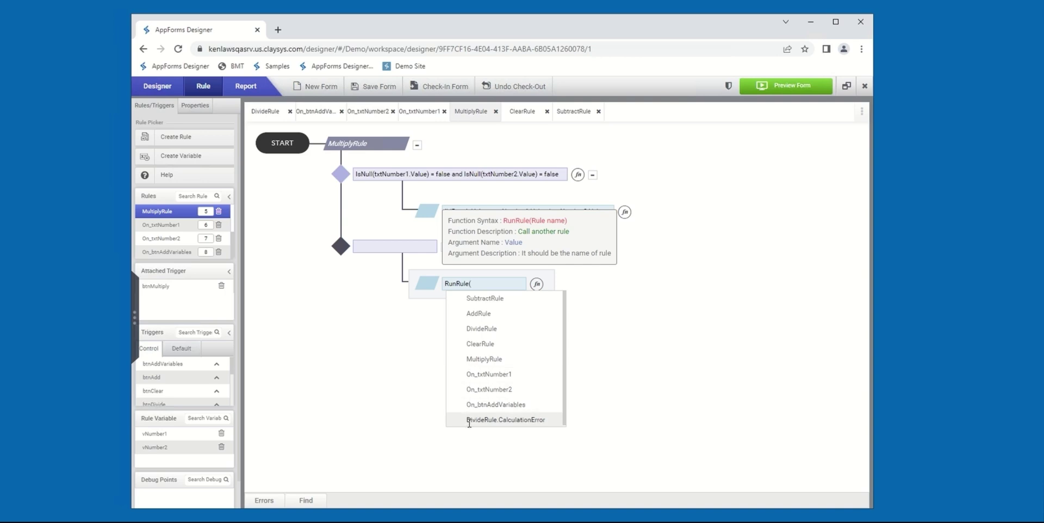
left_click(509, 420)
type(")")
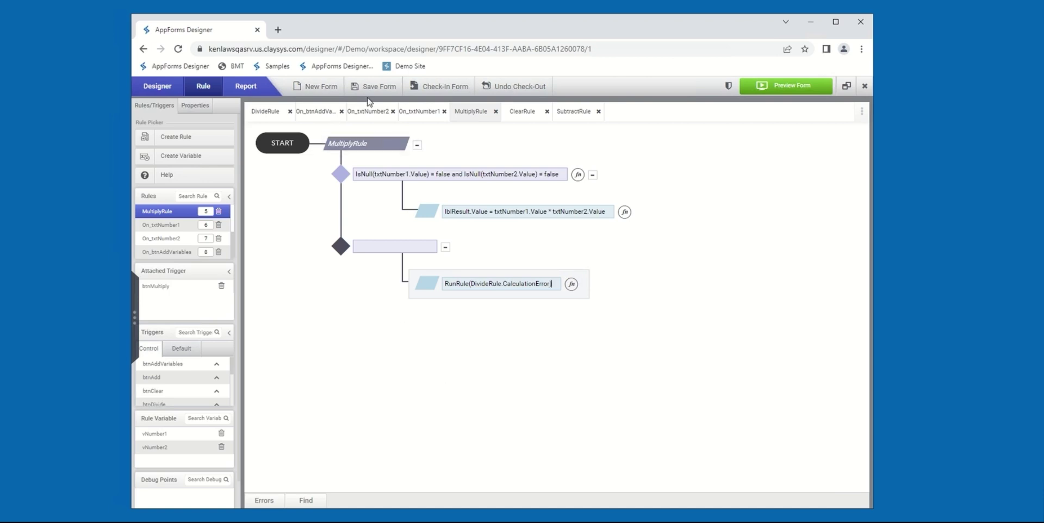
Preview the form and test multiplying 5 by 5
left_click(802, 93)
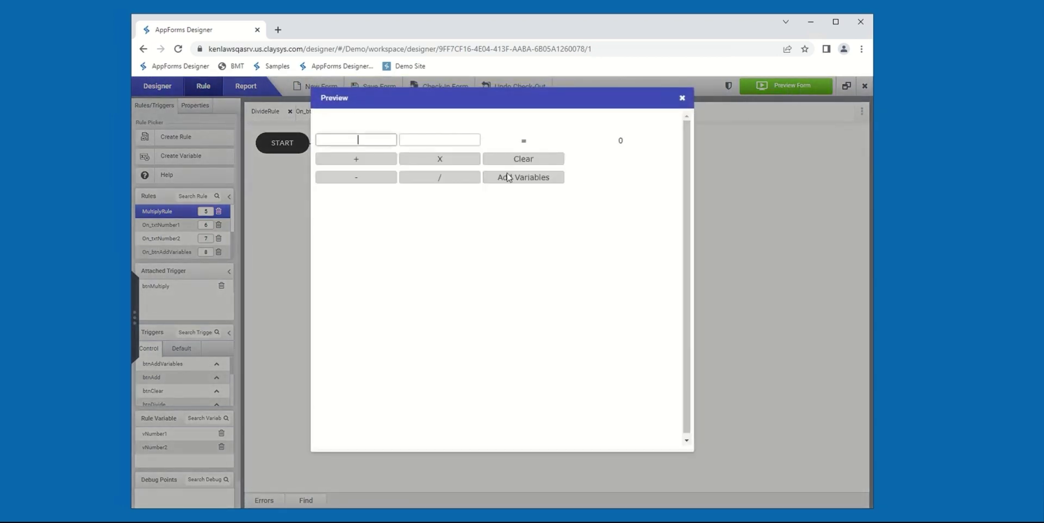
left_click(385, 138)
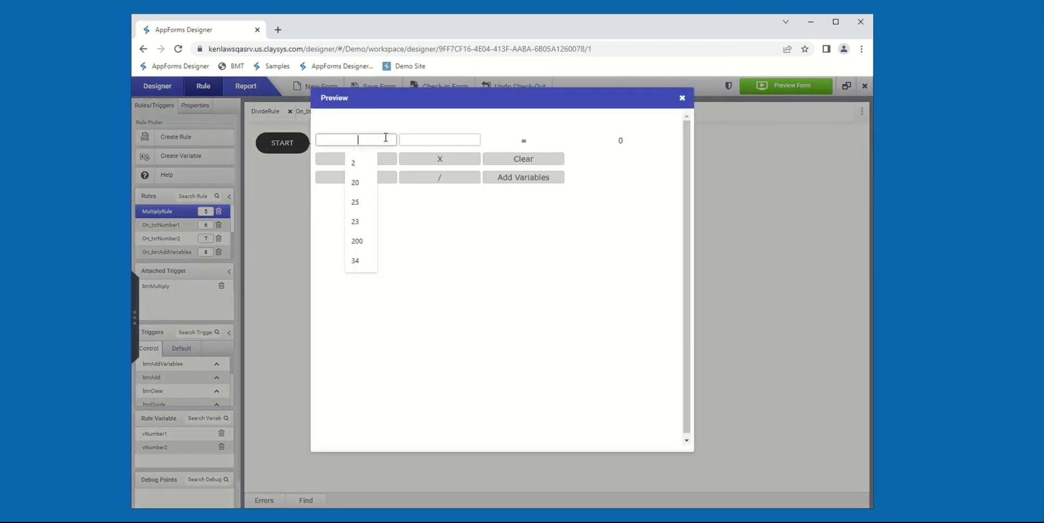
type("5")
left_click(432, 139)
type("5")
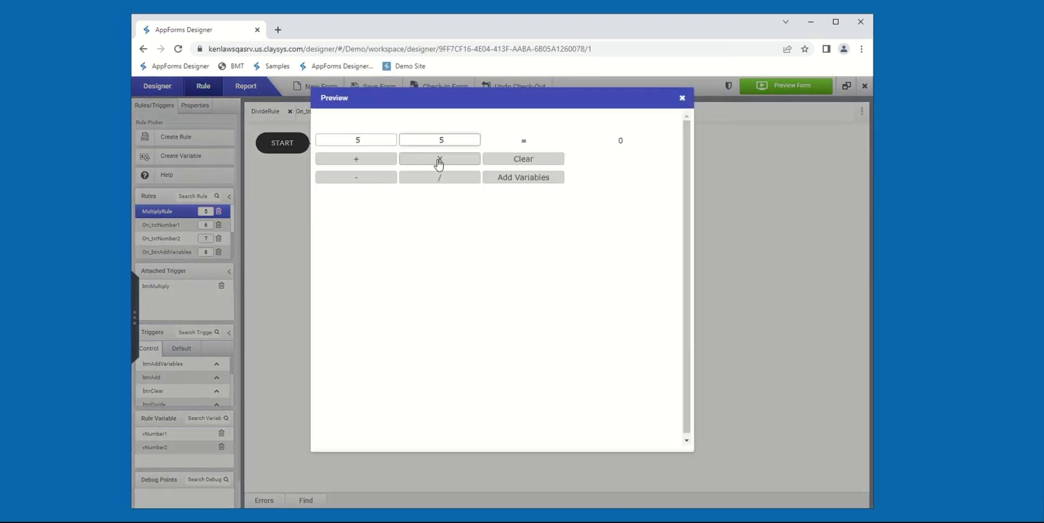
left_click(439, 163)
Empty the second number in the preview and test the multiplication with only the first number filled in
double_click(430, 139)
key("BackSpace")
left_click(455, 164)
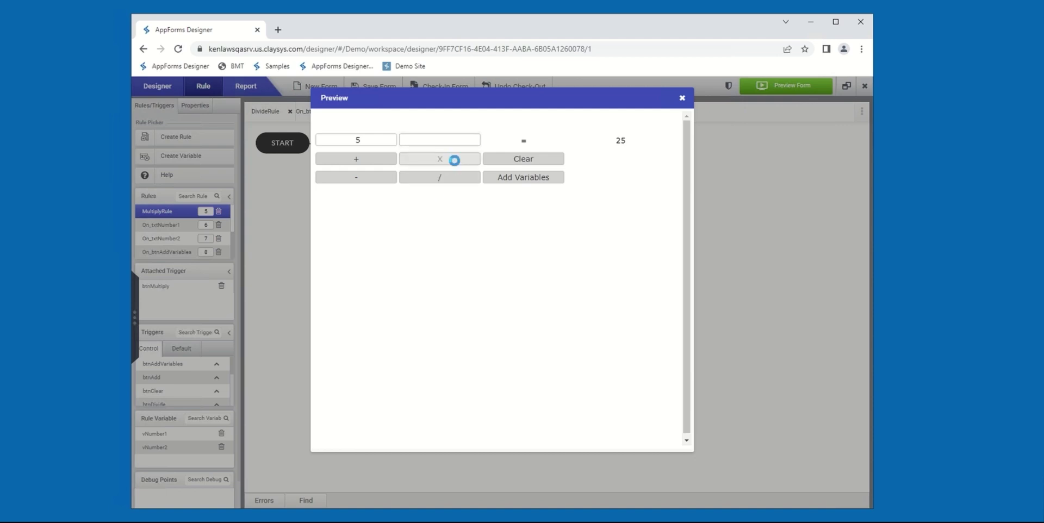